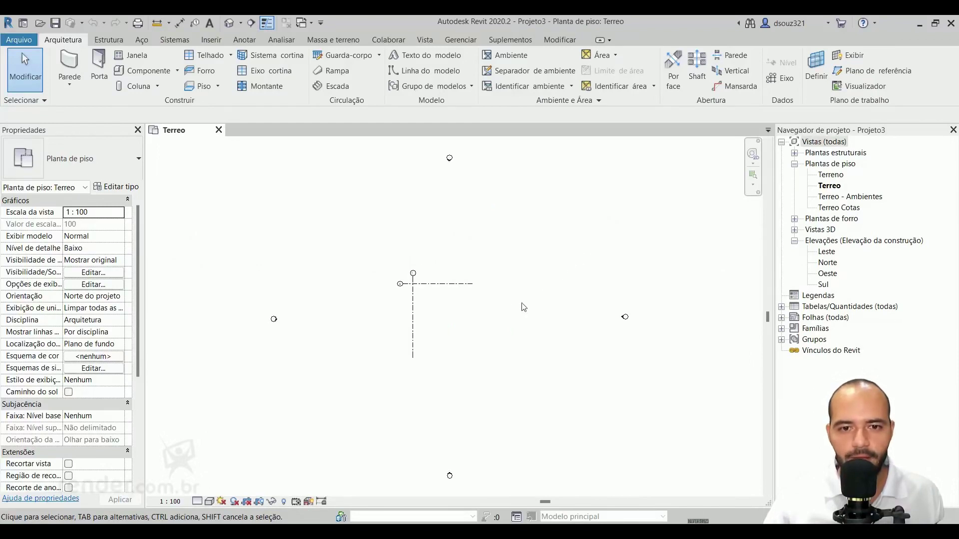
# Step: Pan around the Terreo floor plan and start the Wall tool with the WA shortcut
pyautogui.moveTo(440, 318); pyautogui.dragTo(448, 317, button='middle')
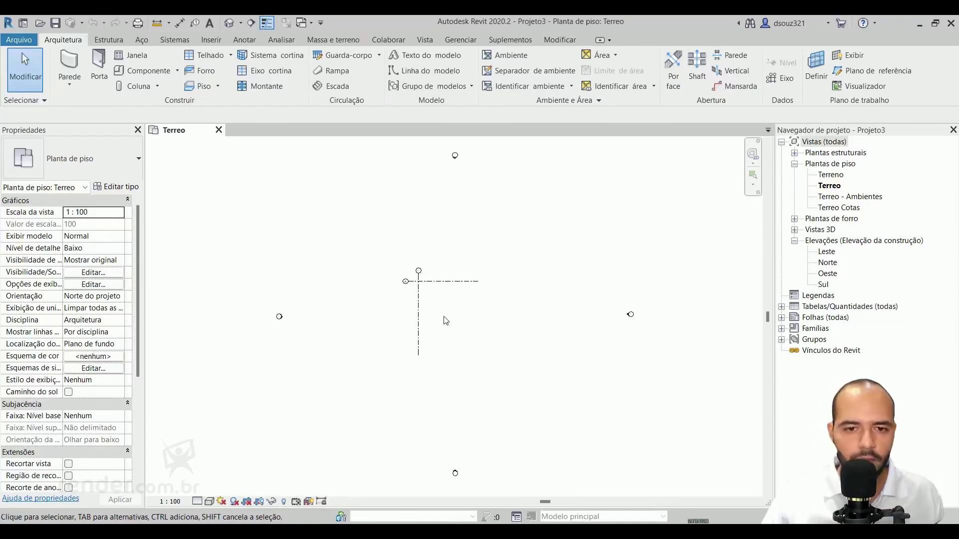
pyautogui.moveTo(448, 318); pyautogui.dragTo(450, 319, button='middle')
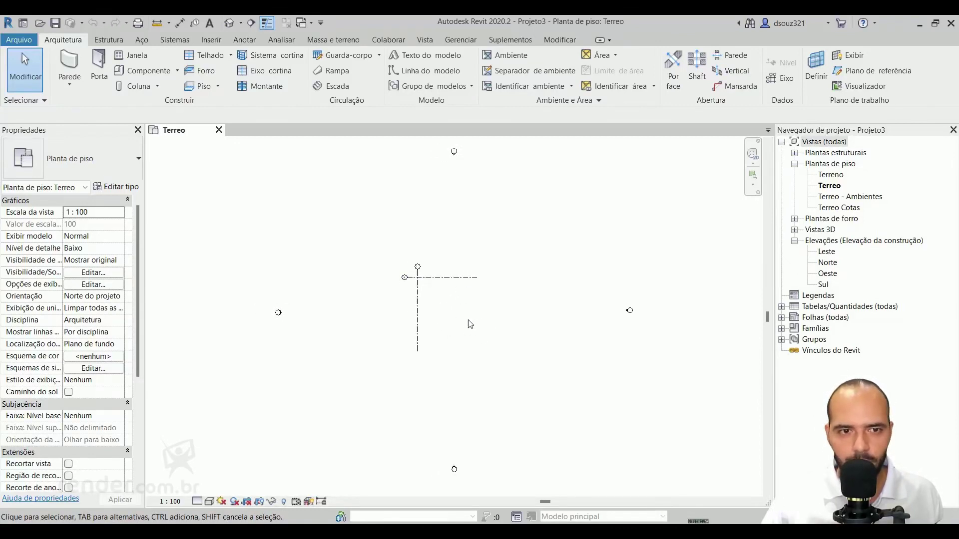
pyautogui.moveTo(464, 319); pyautogui.dragTo(462, 322, button='middle')
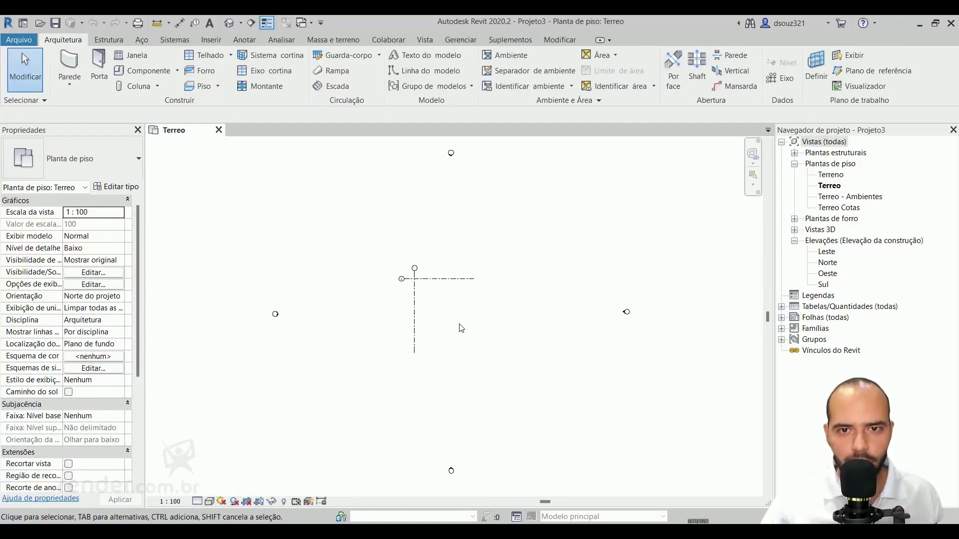
pyautogui.moveTo(463, 323); pyautogui.dragTo(467, 323, button='middle')
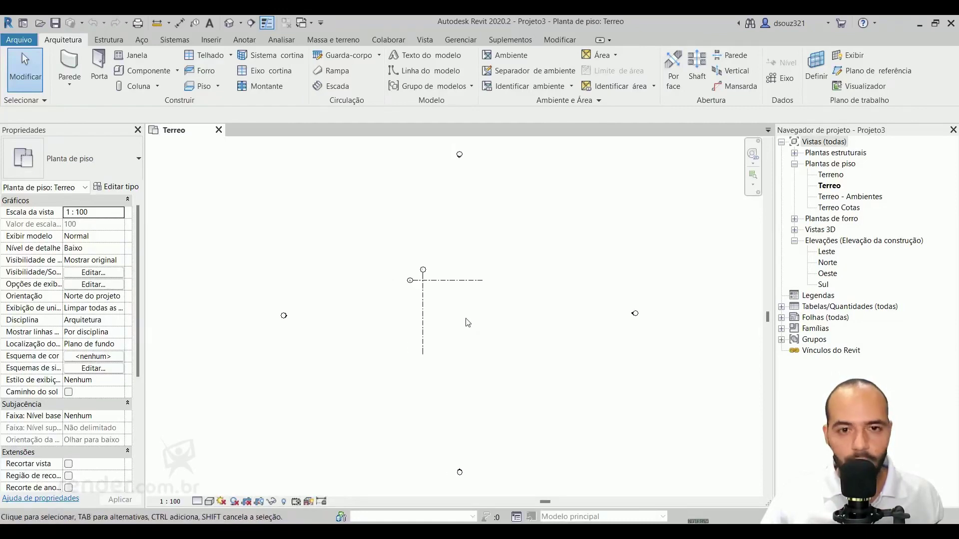
pyautogui.press('w')
pyautogui.press('a')
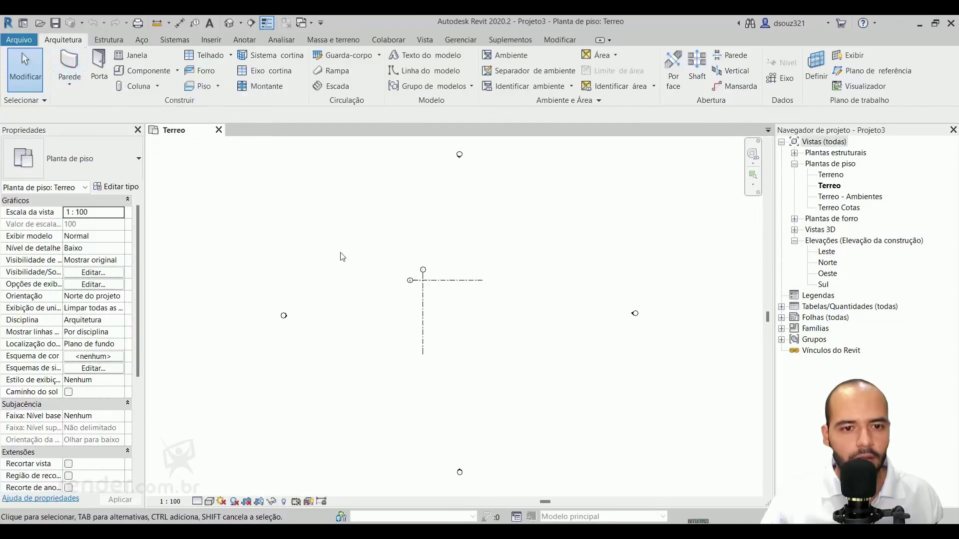
pyautogui.press('w')
pyautogui.press('a')
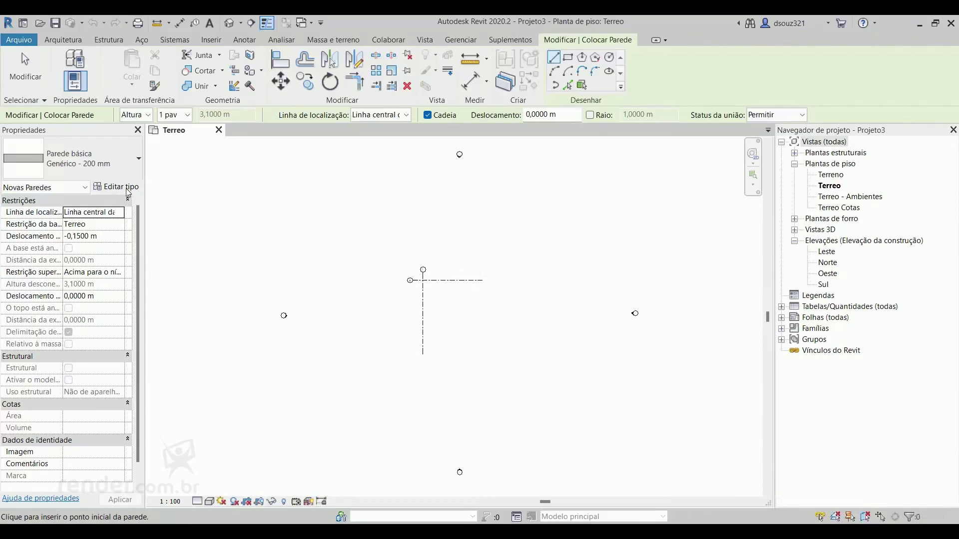
# Step: Open the wall's type properties and enlarge the dialog to show more rows
pyautogui.click(126, 188)
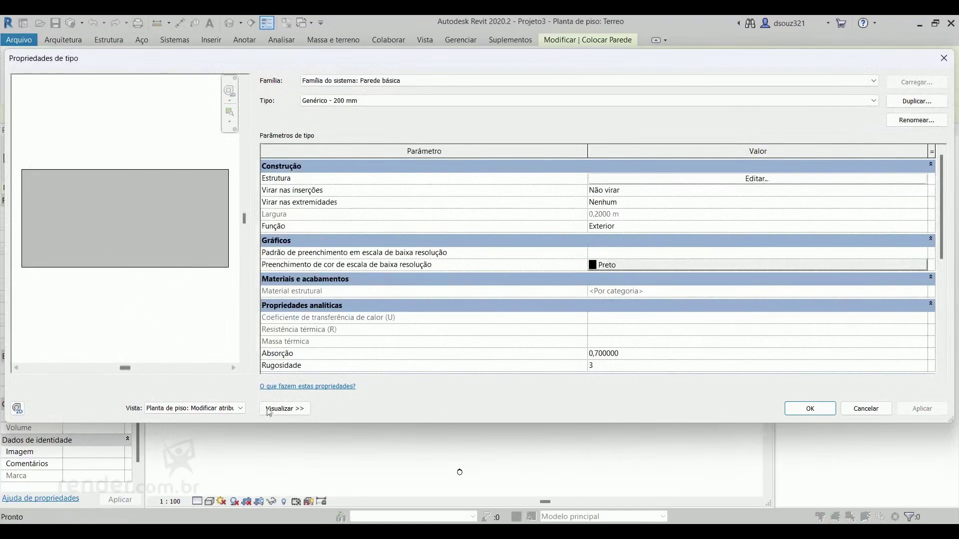
pyautogui.click(284, 408)
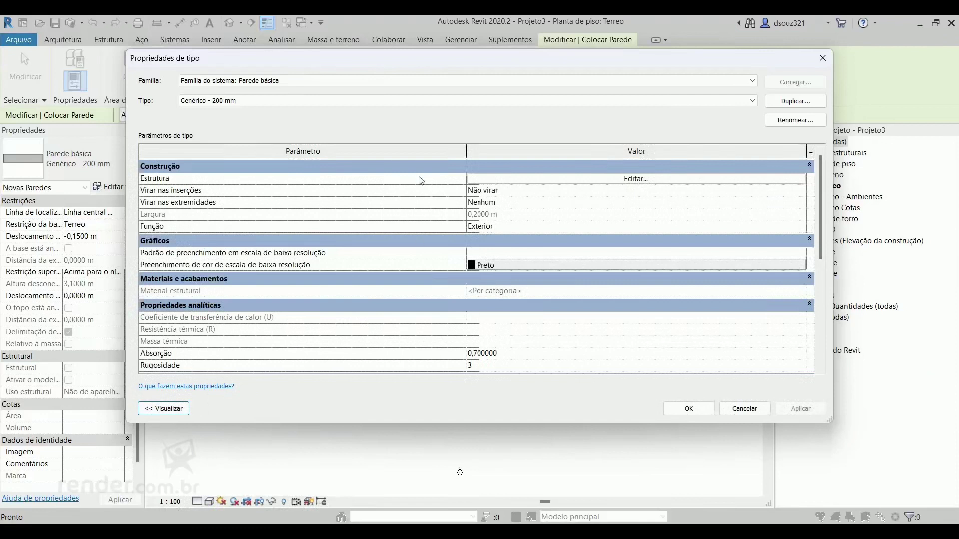
pyautogui.click(175, 412)
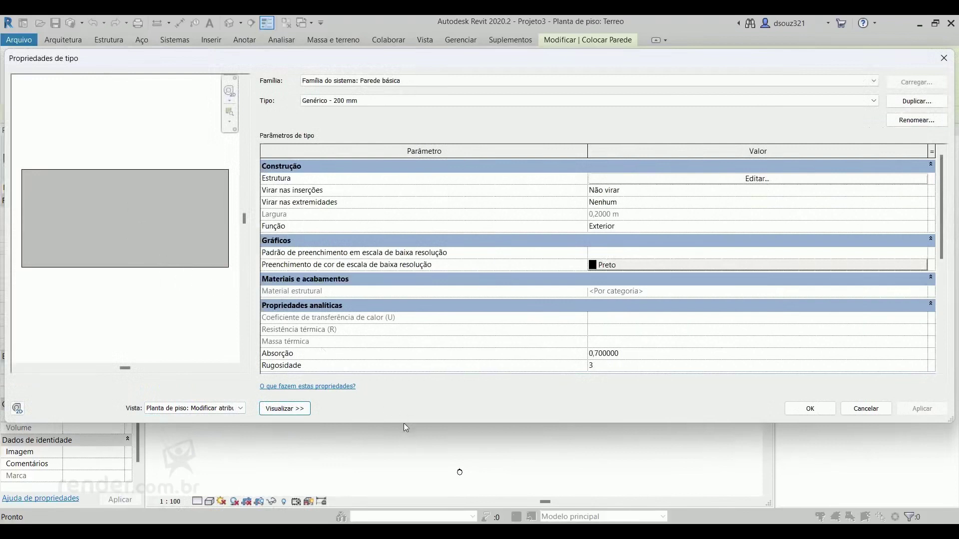
pyautogui.moveTo(403, 423); pyautogui.dragTo(402, 468)
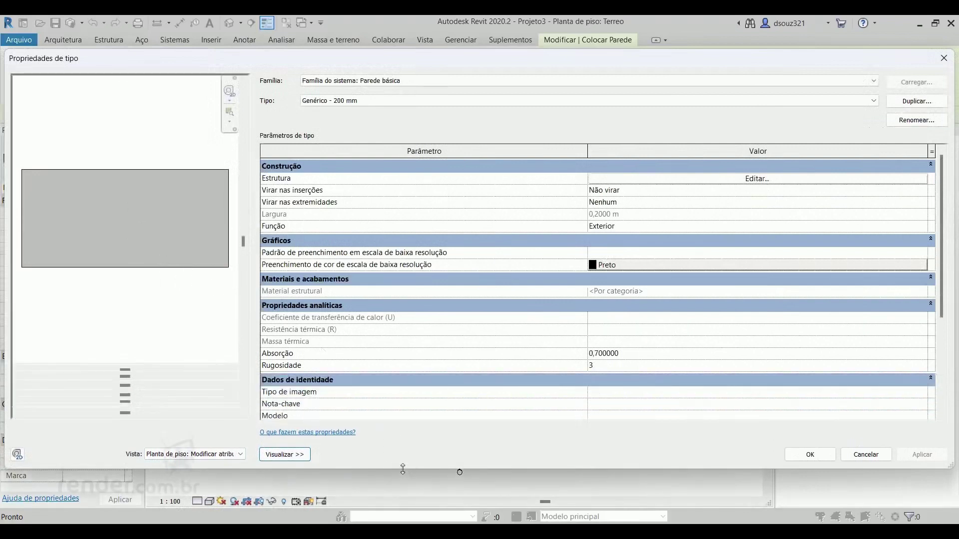
# Step: Duplicate the generic 200 mm wall as 'Parede 15cm' and open its layer structure
pyautogui.click(917, 102)
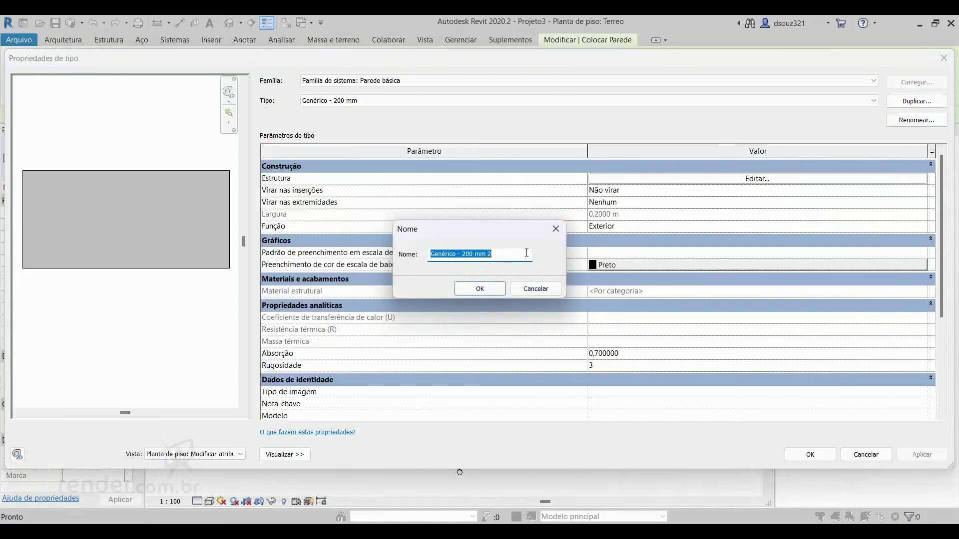
pyautogui.write('Pa')
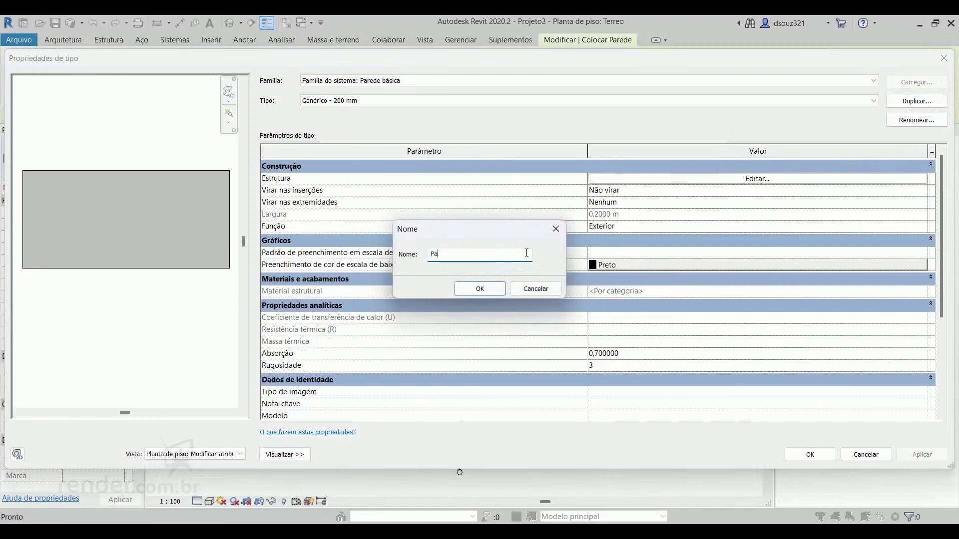
pyautogui.write('rede 15')
pyautogui.write('cm')
pyautogui.click(483, 289)
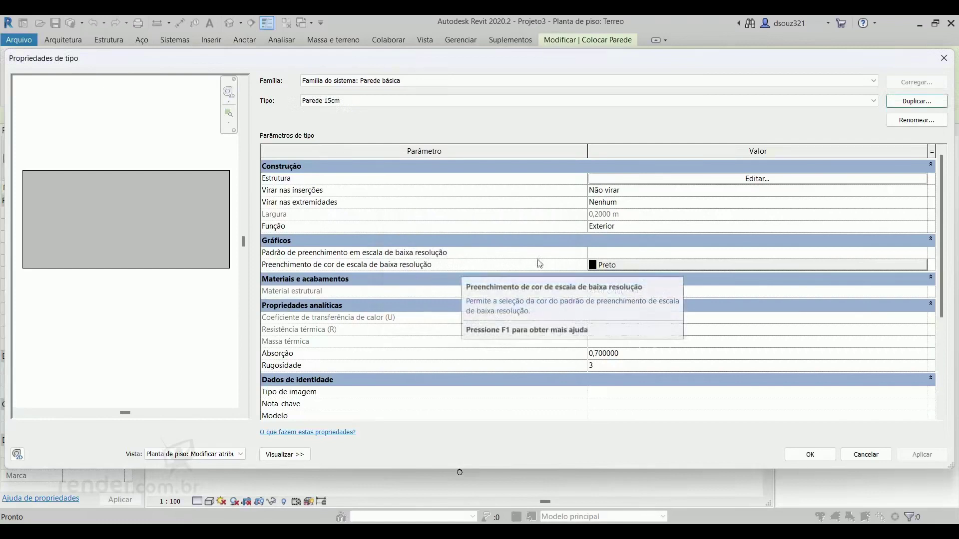
pyautogui.click(740, 182)
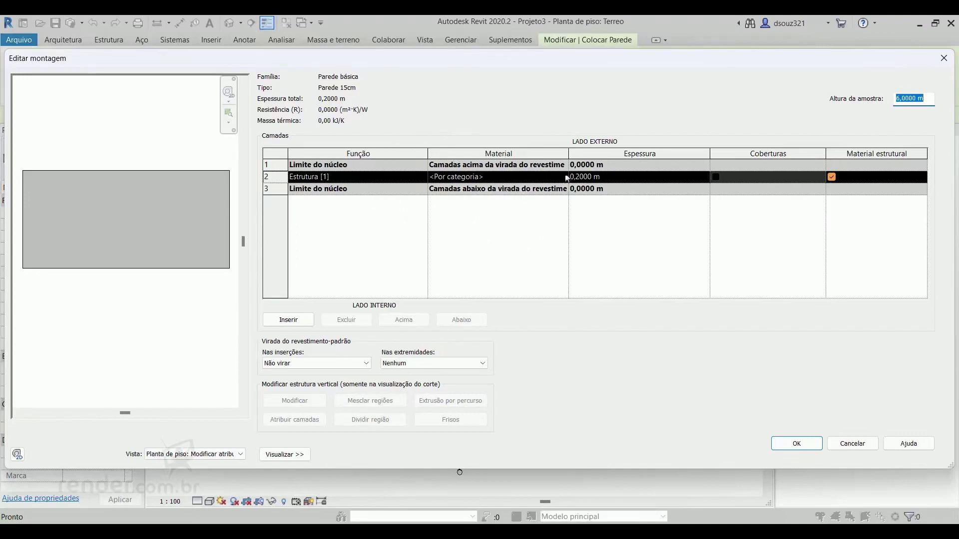
# Step: Set the Estrutura layer thickness to 0,15 m and confirm both dialogs
pyautogui.click(584, 178)
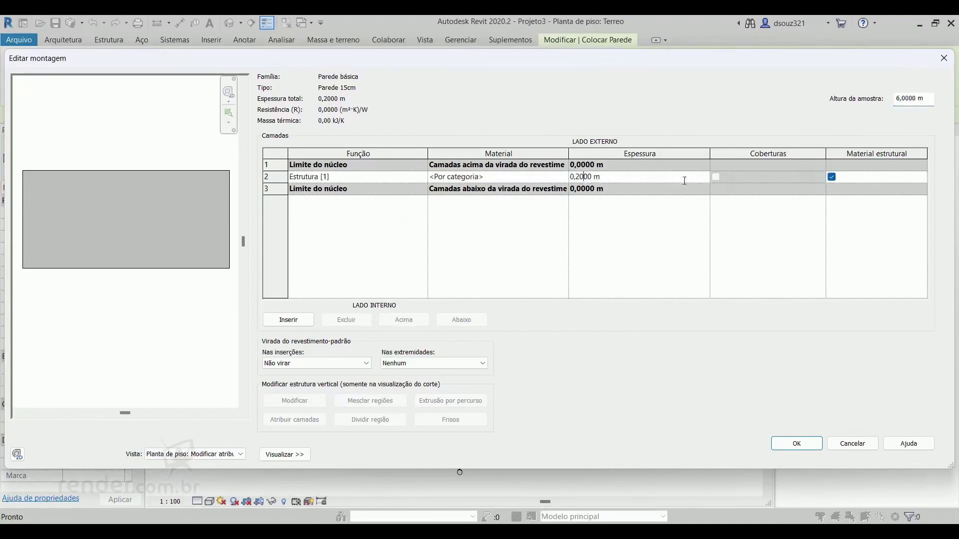
pyautogui.moveTo(641, 176); pyautogui.dragTo(556, 174)
pyautogui.write('0,15')
pyautogui.press('Tab')
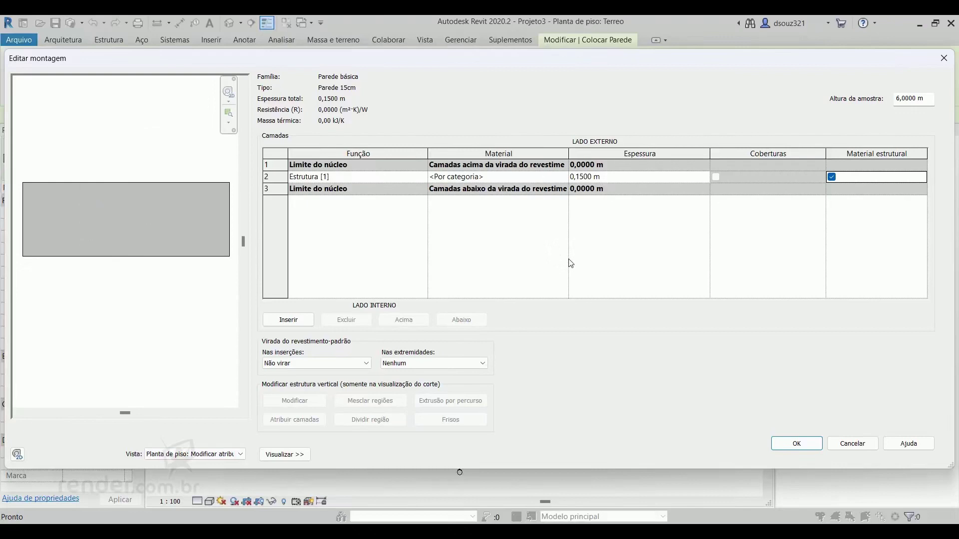
pyautogui.click(796, 443)
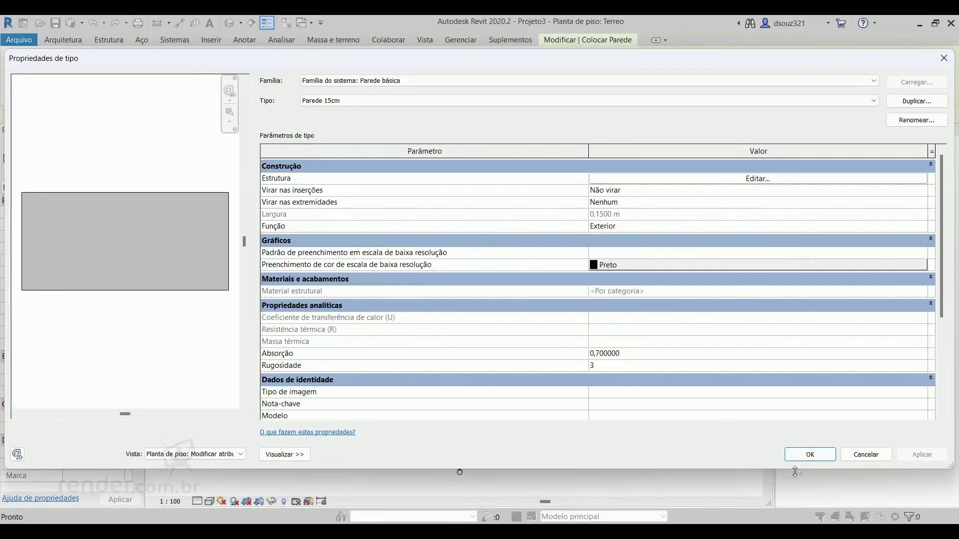
pyautogui.click(809, 454)
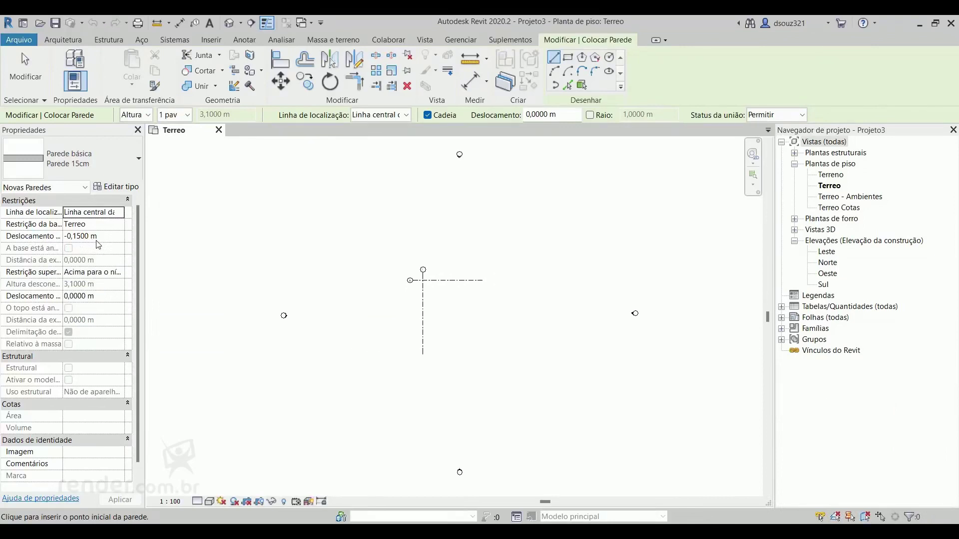
# Step: Set wall base offset 0, top offset -0,15 and top constraint up to level 1 pav
pyautogui.moveTo(99, 236); pyautogui.dragTo(64, 238)
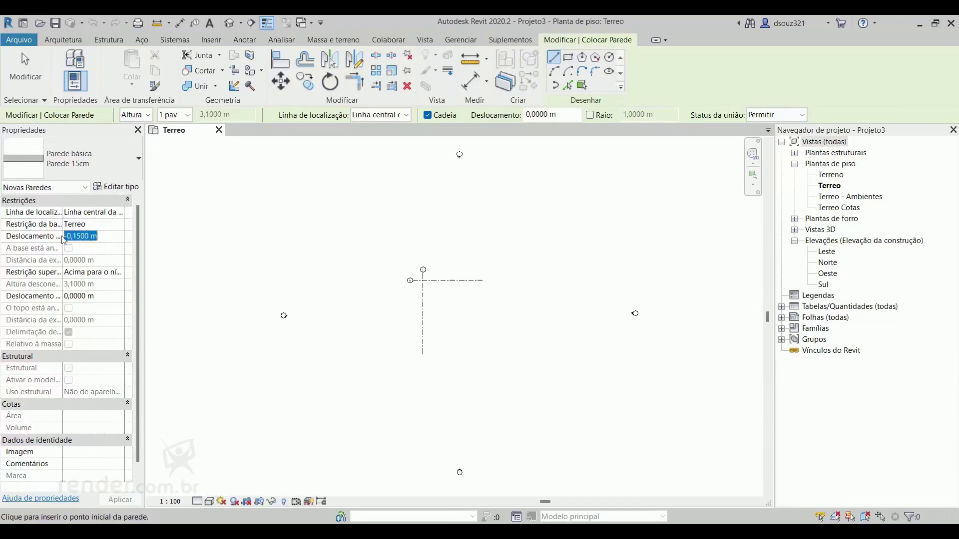
pyautogui.write('00')
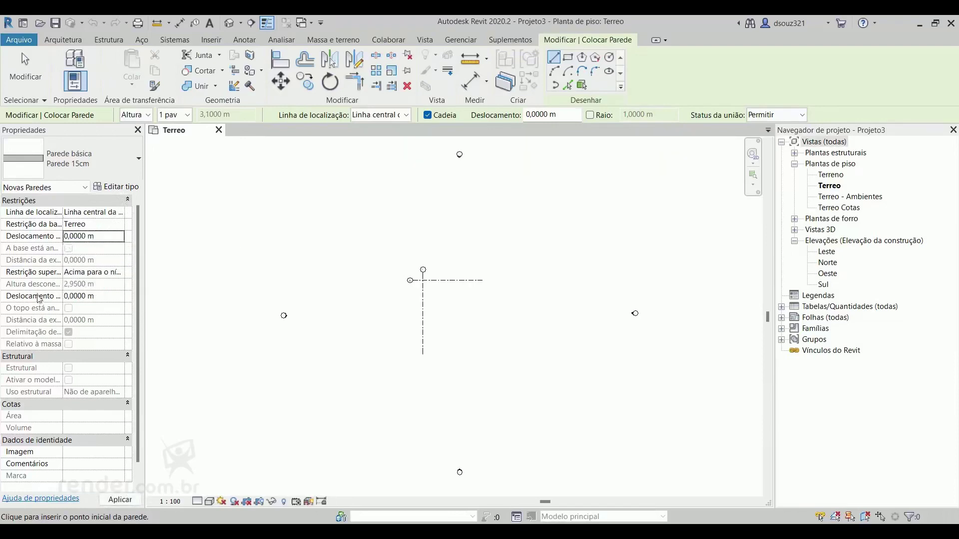
pyautogui.click(105, 297)
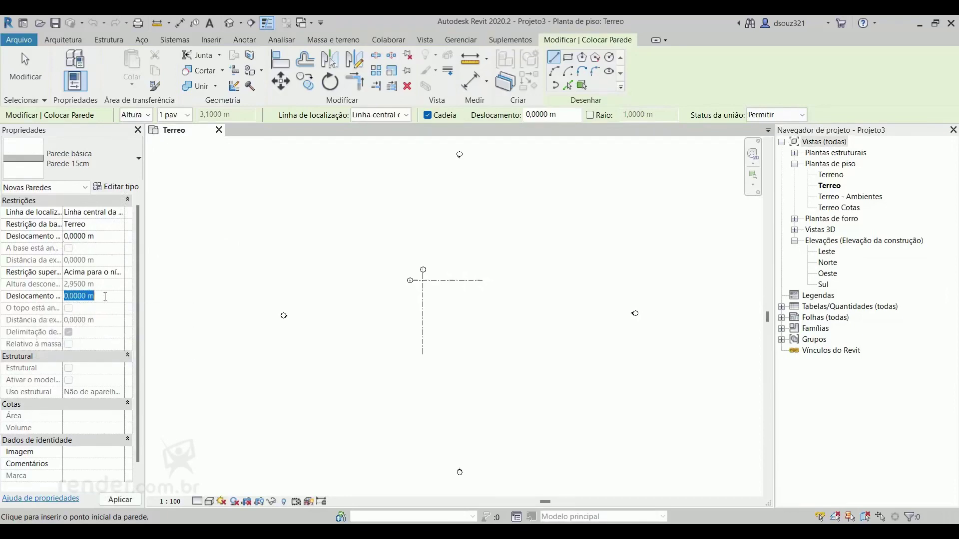
pyautogui.write('-0,15')
pyautogui.press('Return')
pyautogui.click(113, 273)
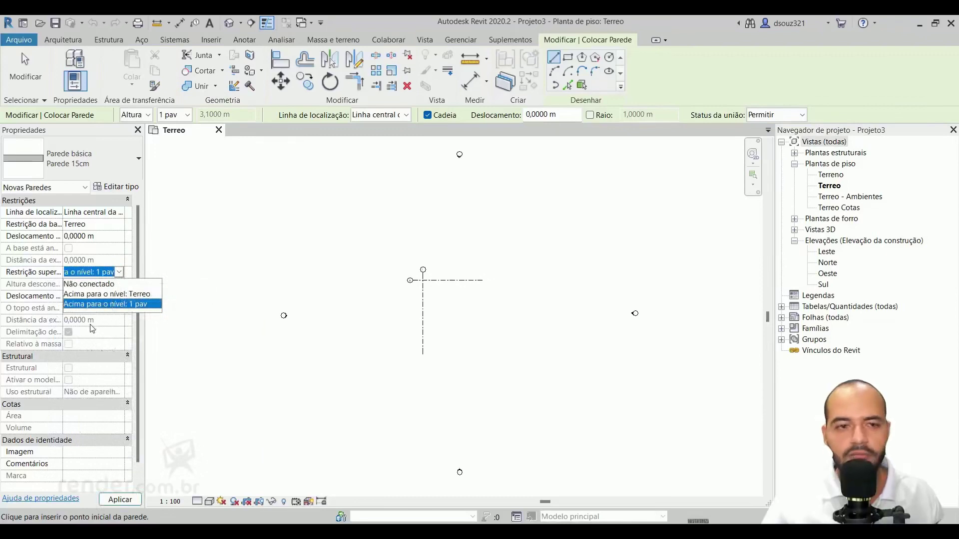
pyautogui.click(122, 305)
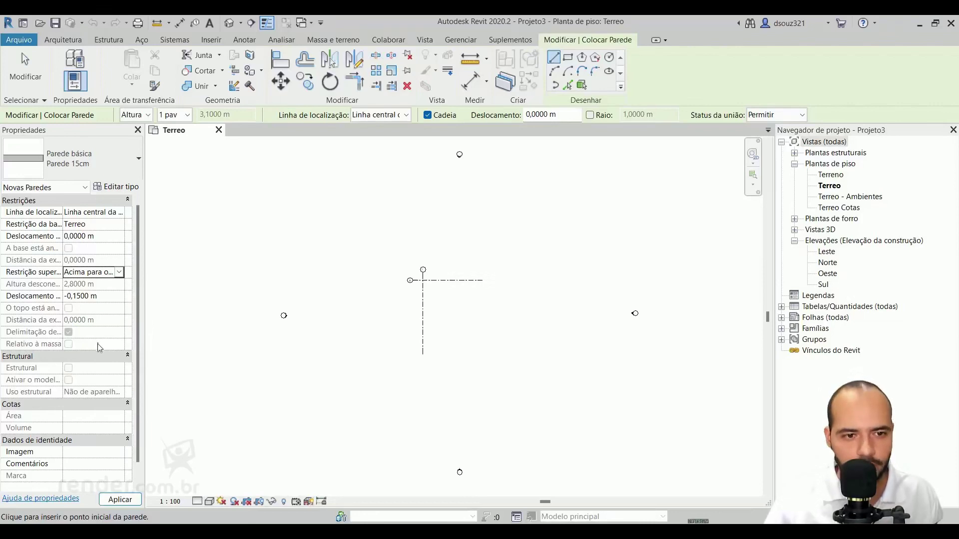
pyautogui.moveTo(323, 299); pyautogui.dragTo(242, 282, button='middle')
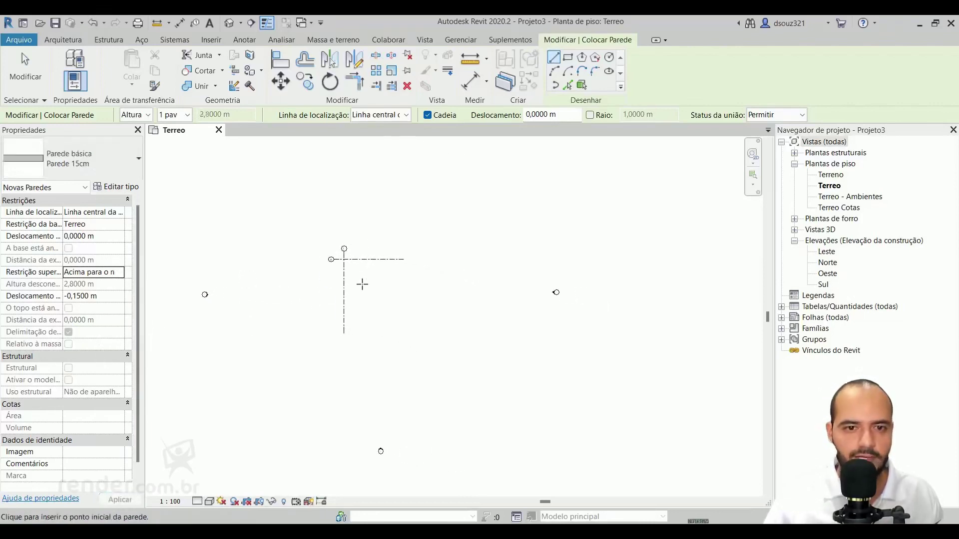
# Step: Pick the start point and draw the first outer wall 8,95 m long
pyautogui.scroll(3, 363, 284)
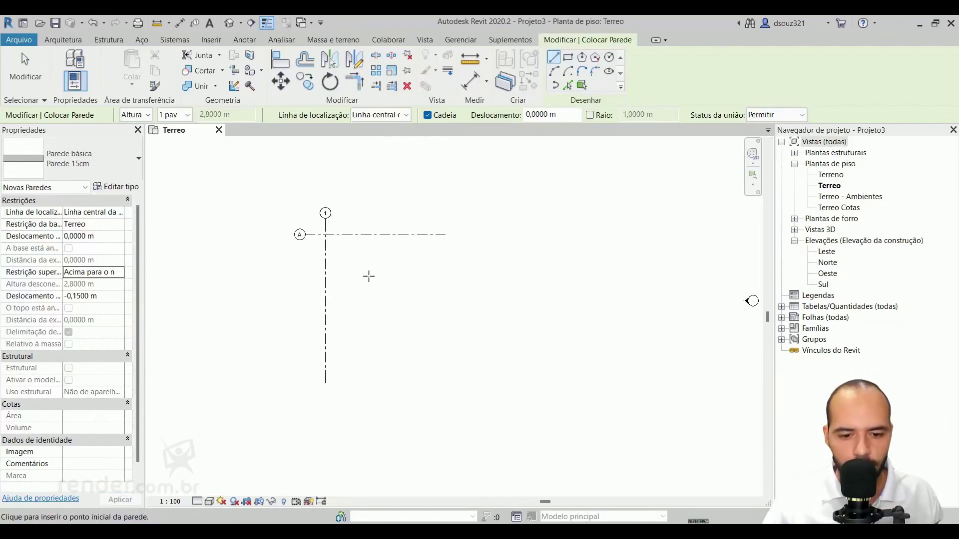
pyautogui.scroll(1, 367, 267)
pyautogui.scroll(2, 350, 255)
pyautogui.scroll(3, 345, 275)
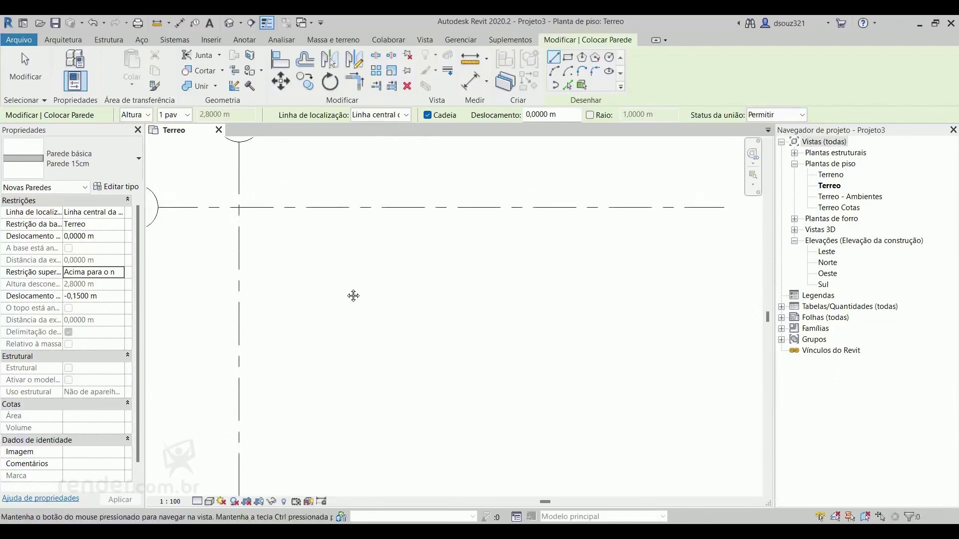
pyautogui.click(339, 283)
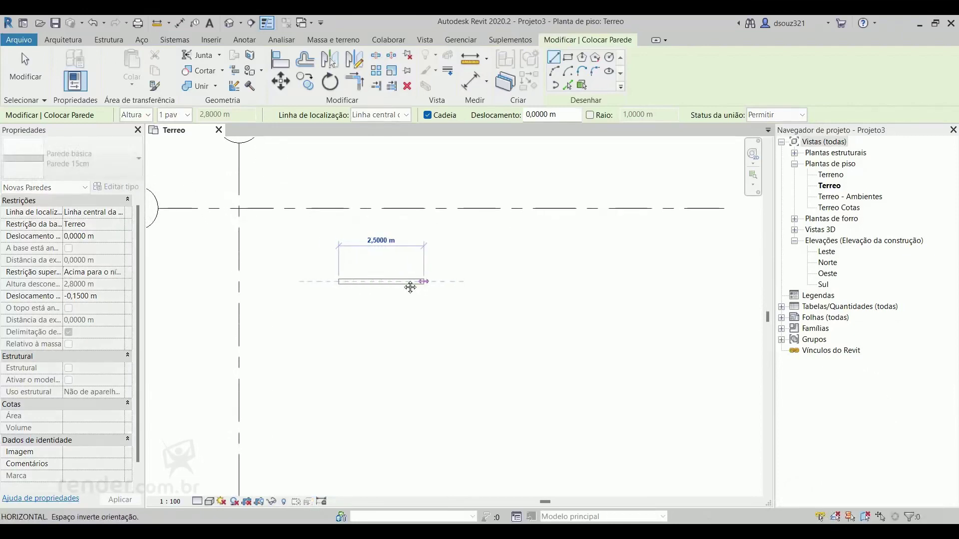
pyautogui.moveTo(411, 285); pyautogui.dragTo(338, 273, button='middle')
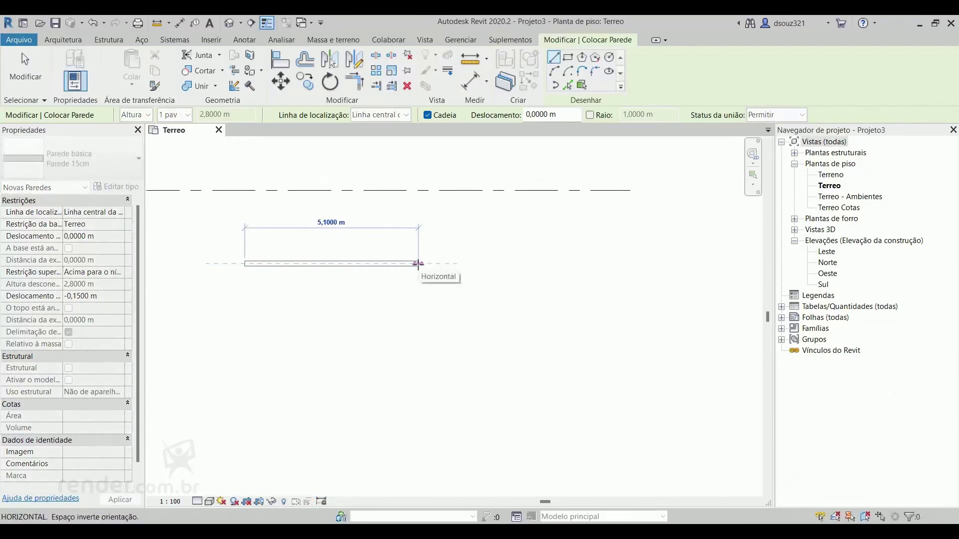
pyautogui.write('8,95')
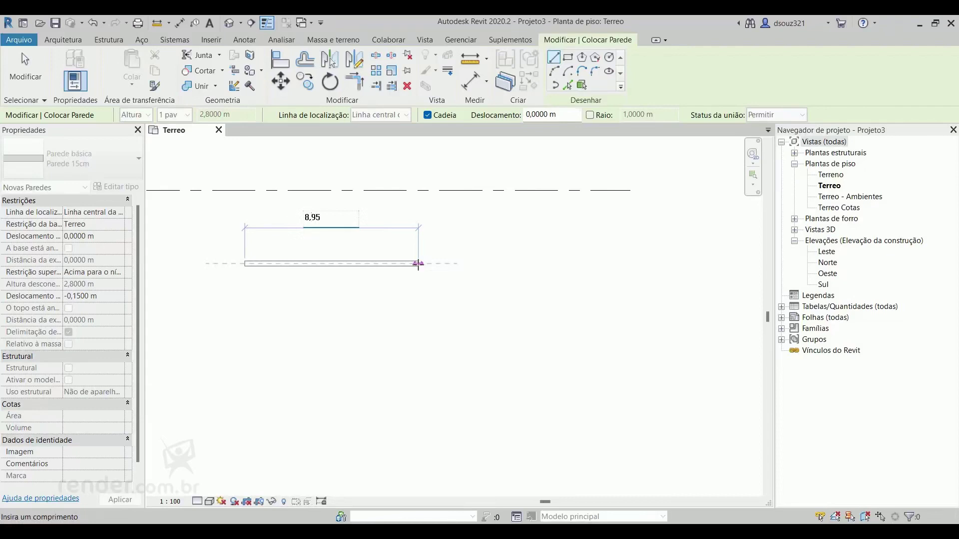
pyautogui.press('Return')
# Step: Draw the 8,25 m wall and the bottom wall, closing the rectangle at the start corner
pyautogui.scroll(-2, 547, 336)
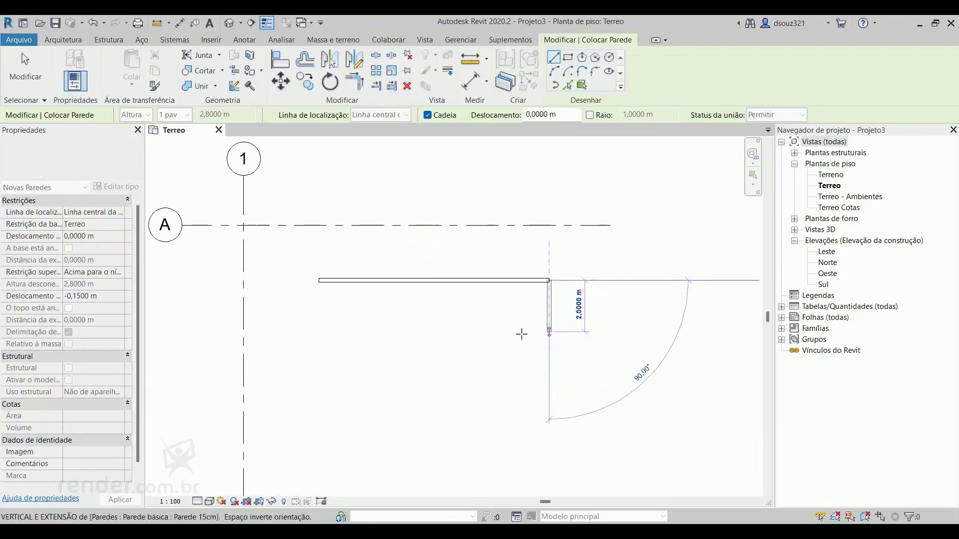
pyautogui.moveTo(521, 334); pyautogui.dragTo(488, 209, button='middle')
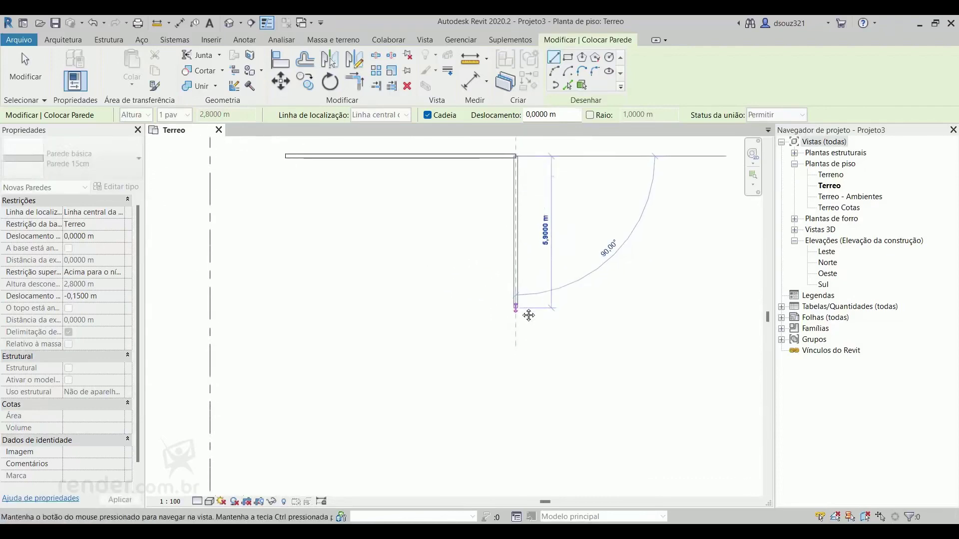
pyautogui.write('8,25')
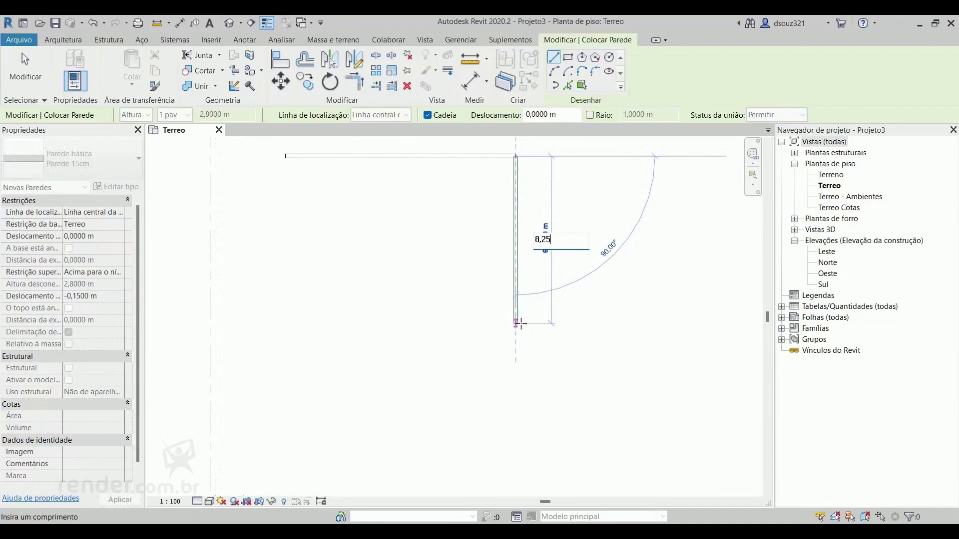
pyautogui.press('Return')
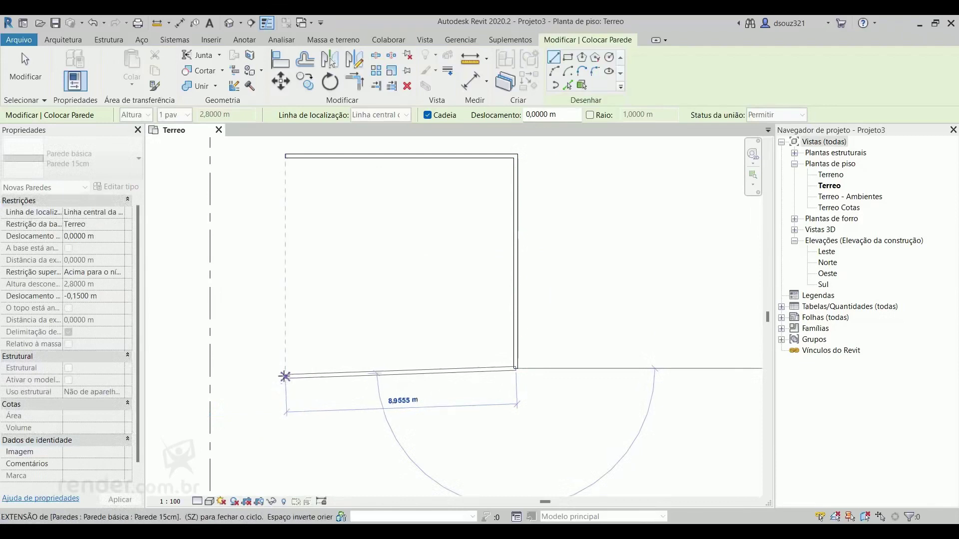
pyautogui.click(285, 370)
pyautogui.click(284, 159)
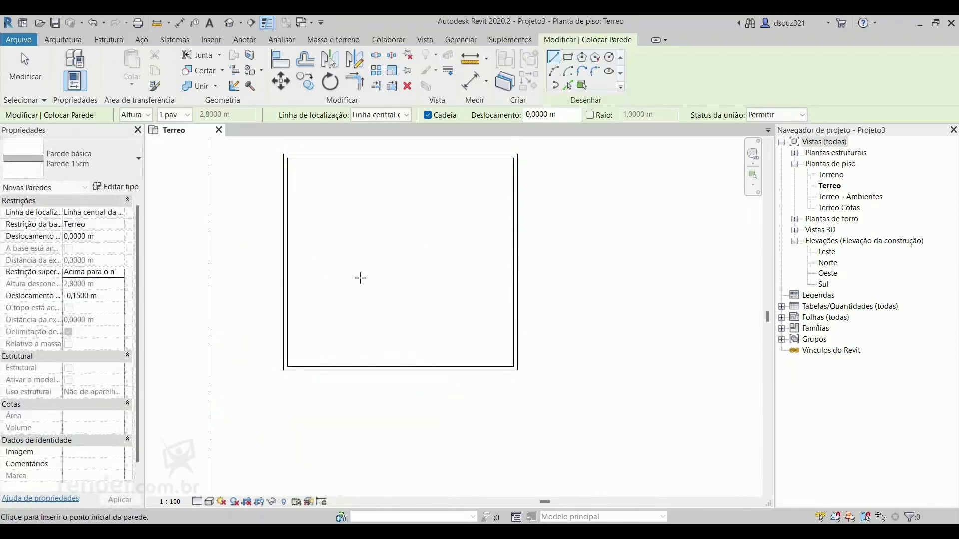
pyautogui.moveTo(361, 279); pyautogui.dragTo(399, 315, button='middle')
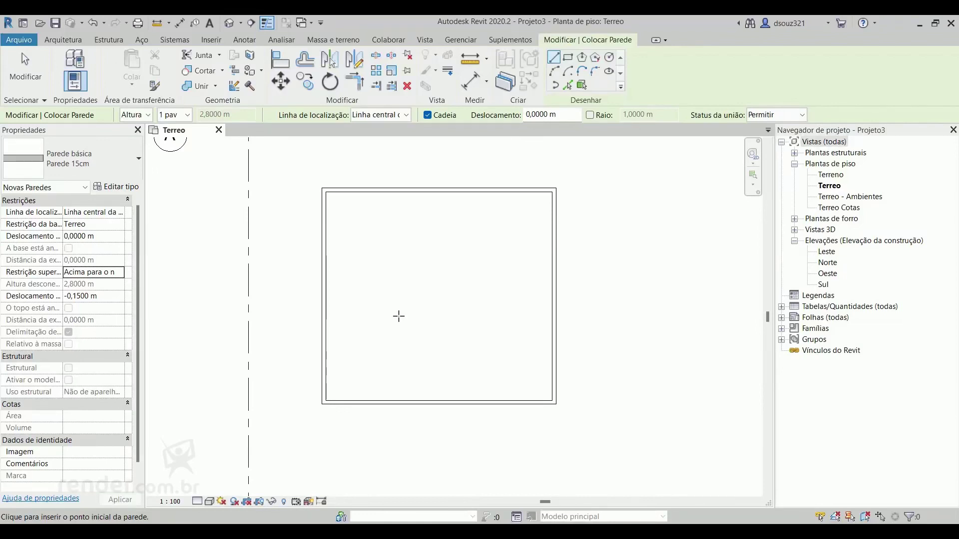
# Step: Draw an interior wall 2 m down from the top wall, then across to the right wall
pyautogui.scroll(2, 387, 210)
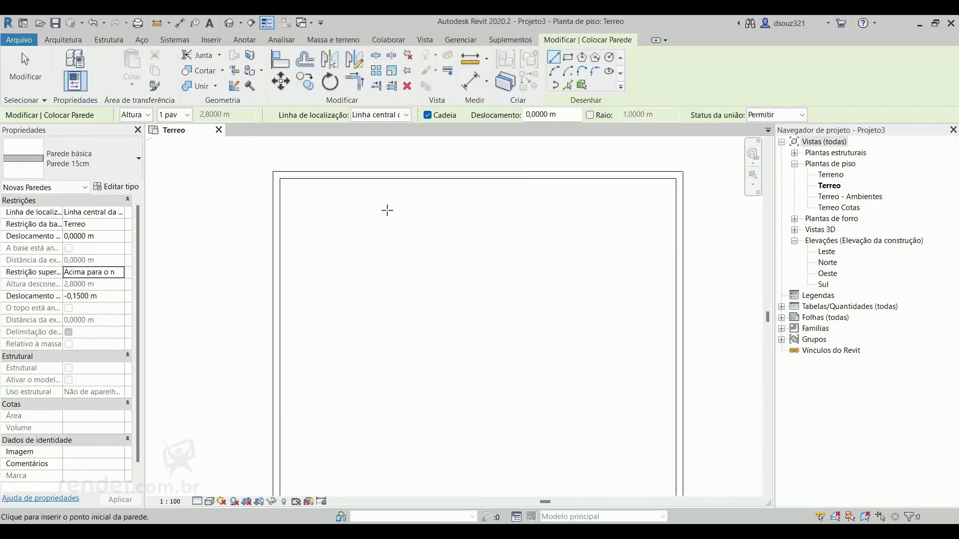
pyautogui.moveTo(486, 258); pyautogui.dragTo(414, 251, button='middle')
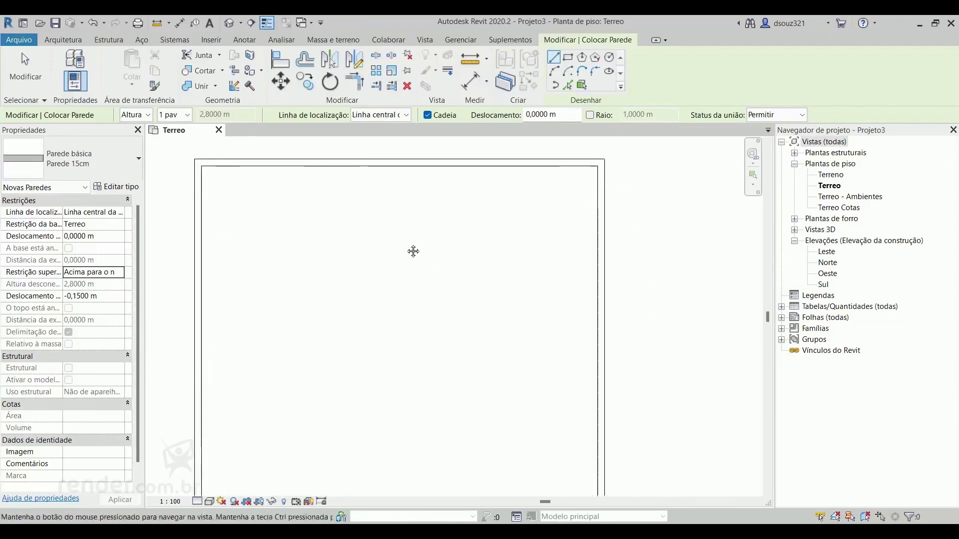
pyautogui.click(457, 163)
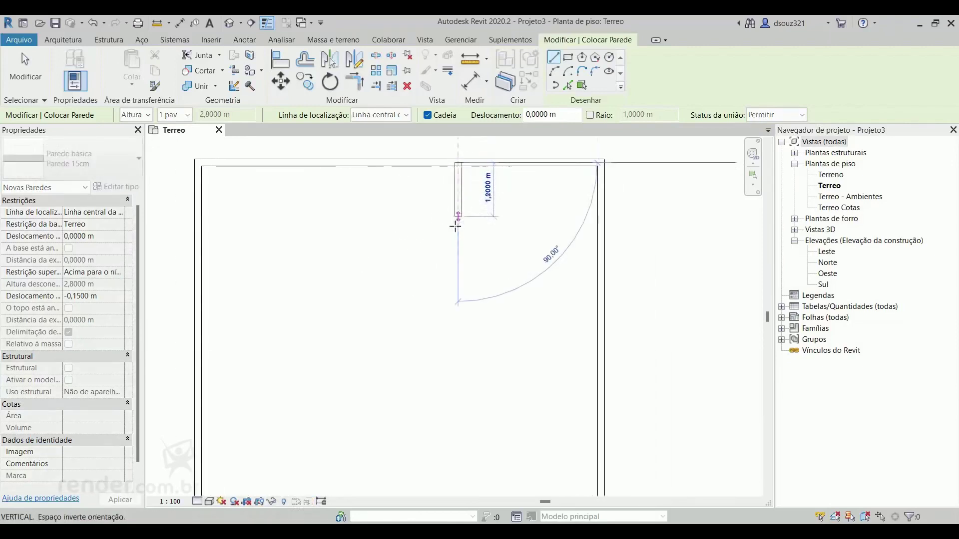
pyautogui.click(453, 253)
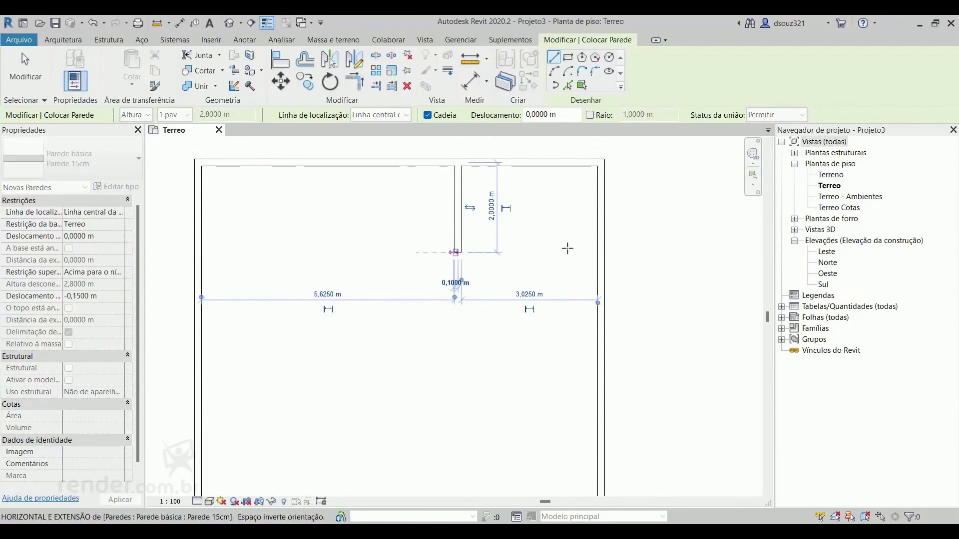
pyautogui.click(597, 252)
pyautogui.press('Escape')
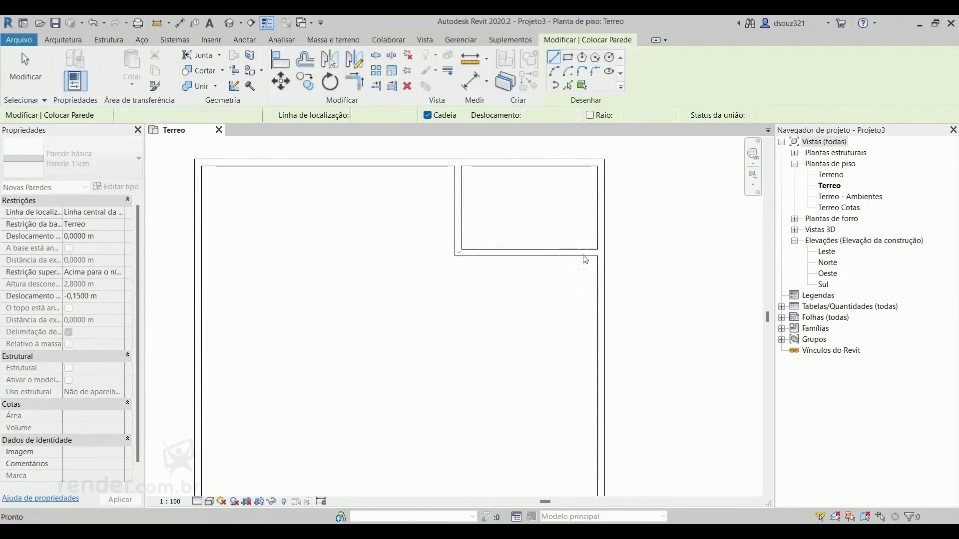
# Step: Draw a wall 2,70 m down from the new room's corner, then across to the right wall
pyautogui.moveTo(479, 273); pyautogui.dragTo(508, 188, button='middle')
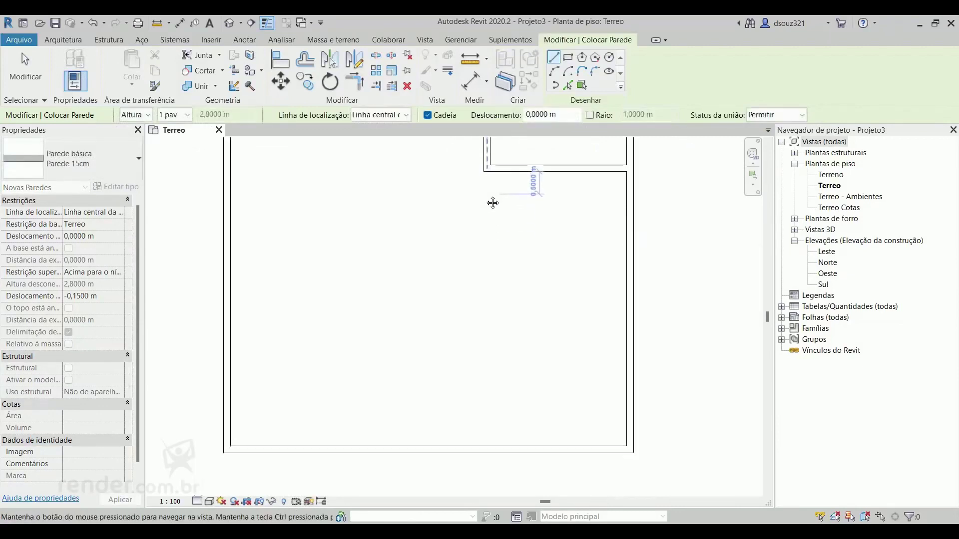
pyautogui.click(487, 170)
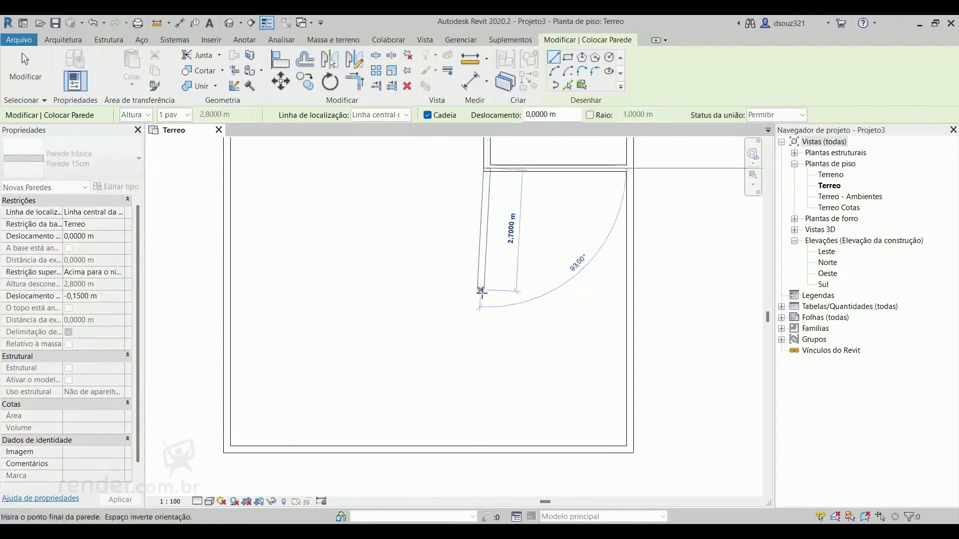
pyautogui.click(483, 294)
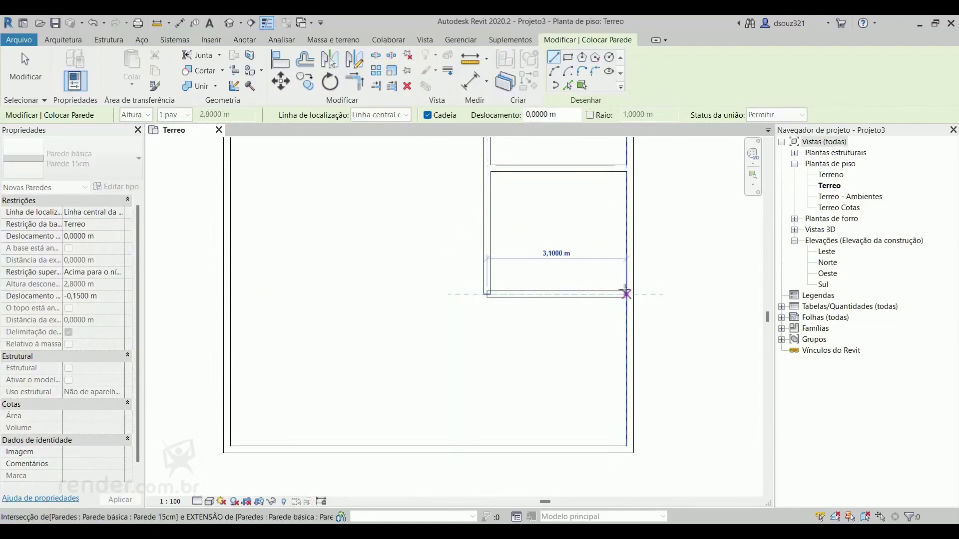
pyautogui.click(630, 295)
pyautogui.press('Escape')
# Step: Draw a vertical wall from the lower room's corner down to the bottom wall
pyautogui.moveTo(517, 326); pyautogui.dragTo(508, 287, button='middle')
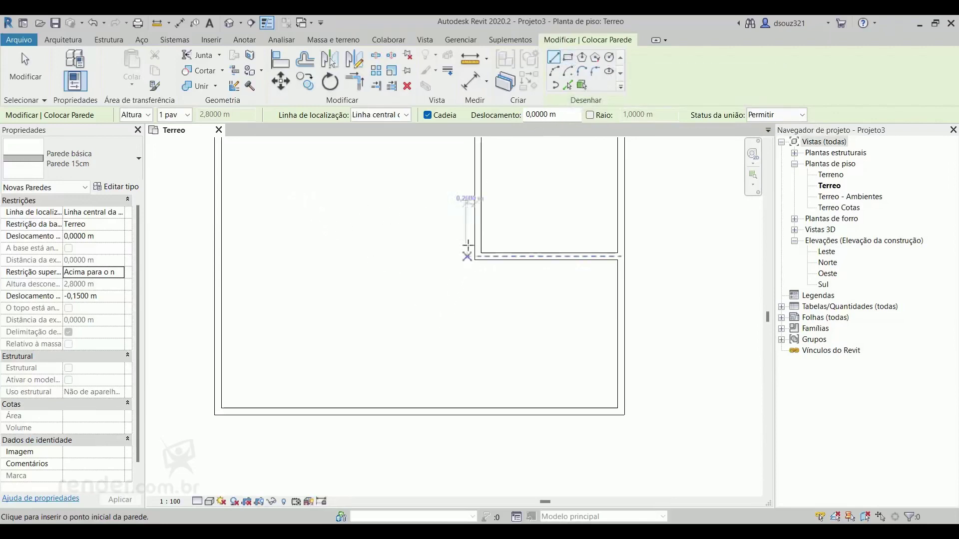
pyautogui.scroll(1, 451, 287)
pyautogui.moveTo(451, 290); pyautogui.dragTo(405, 263, button='middle')
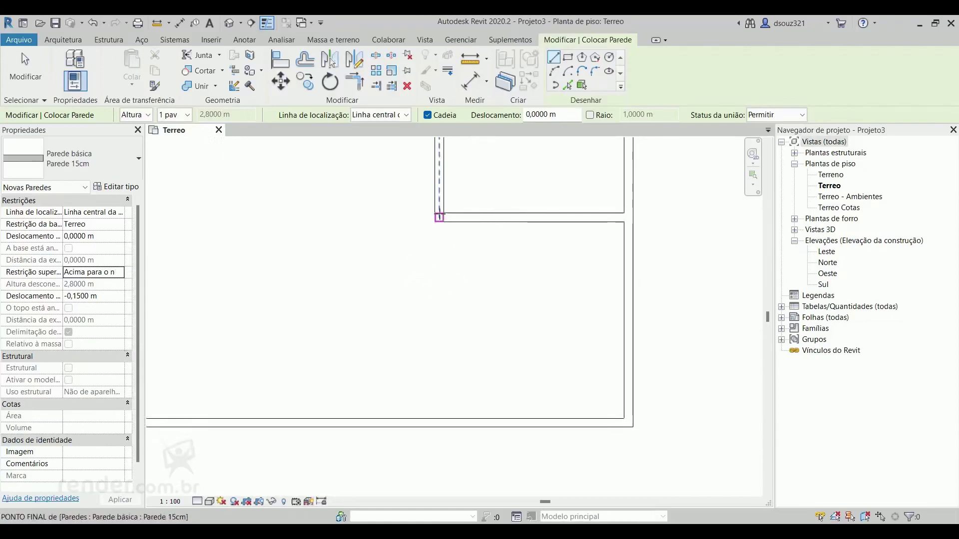
pyautogui.click(439, 219)
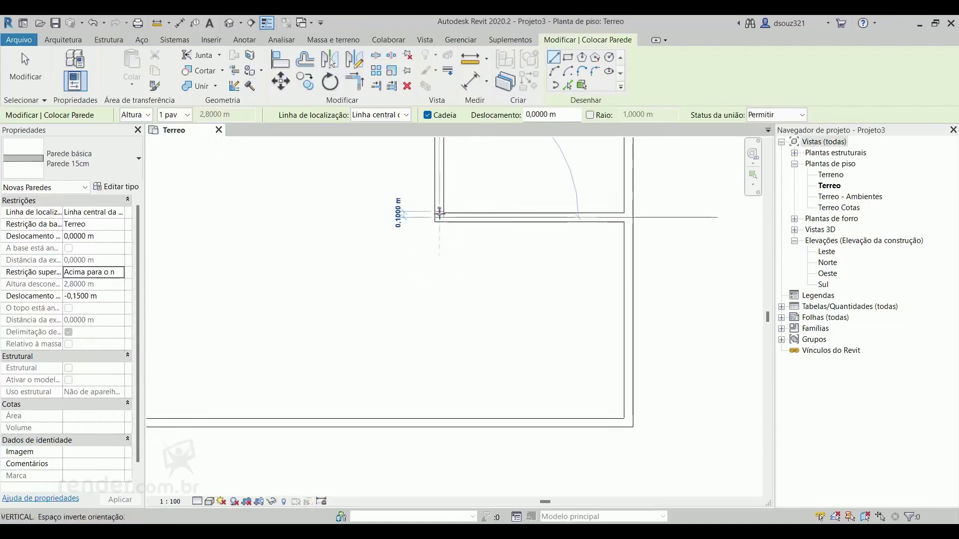
pyautogui.click(434, 420)
pyautogui.press('Escape')
# Step: Draw another wall 2 m down from the top wall, running across to the right-side rooms
pyautogui.scroll(-3, 394, 300)
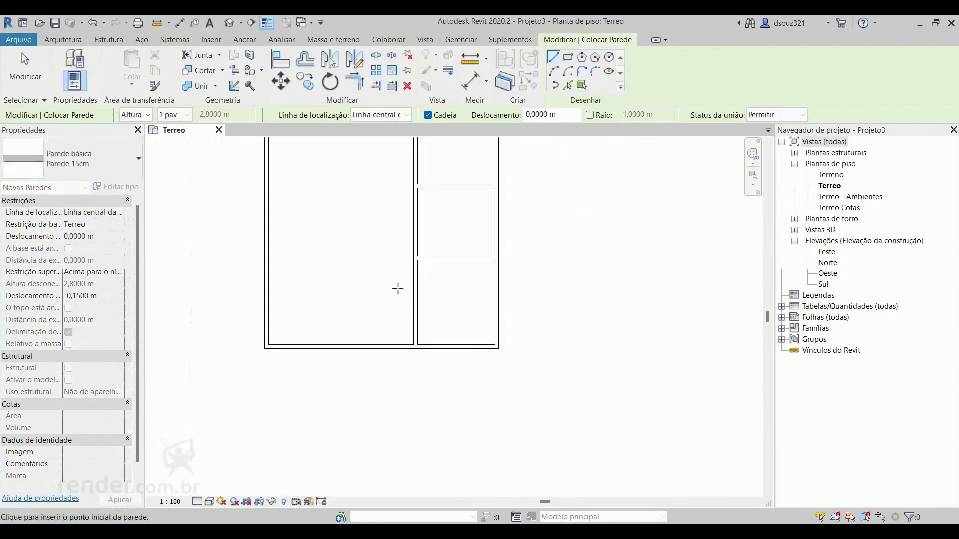
pyautogui.scroll(-1, 466, 347)
pyautogui.scroll(2, 412, 242)
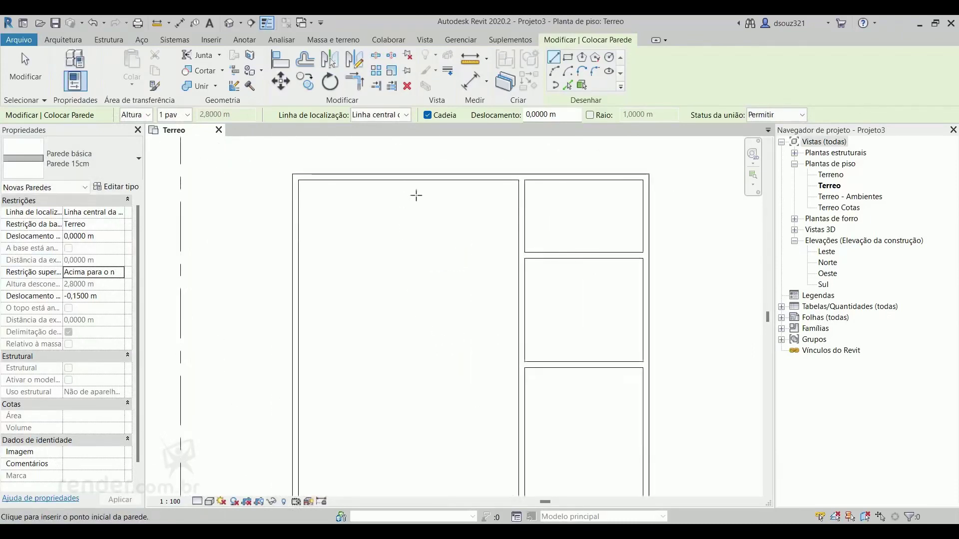
pyautogui.click(417, 177)
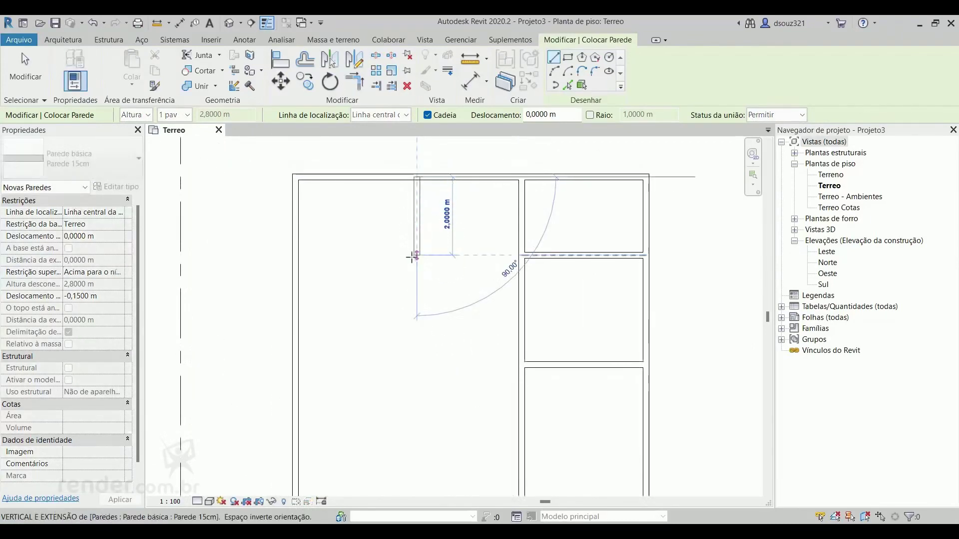
pyautogui.click(413, 256)
pyautogui.click(519, 256)
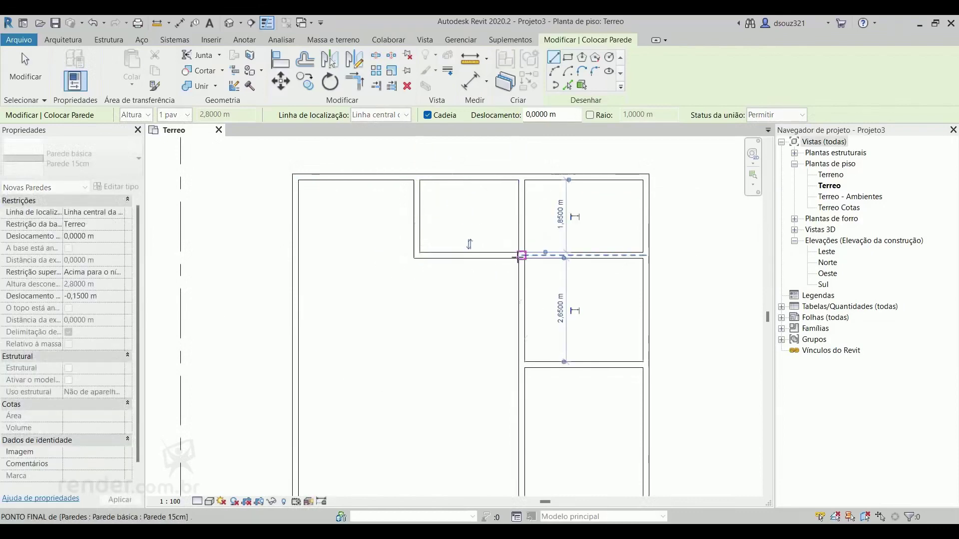
pyautogui.press('Escape')
pyautogui.press('Escape')
pyautogui.scroll(-2, 475, 306)
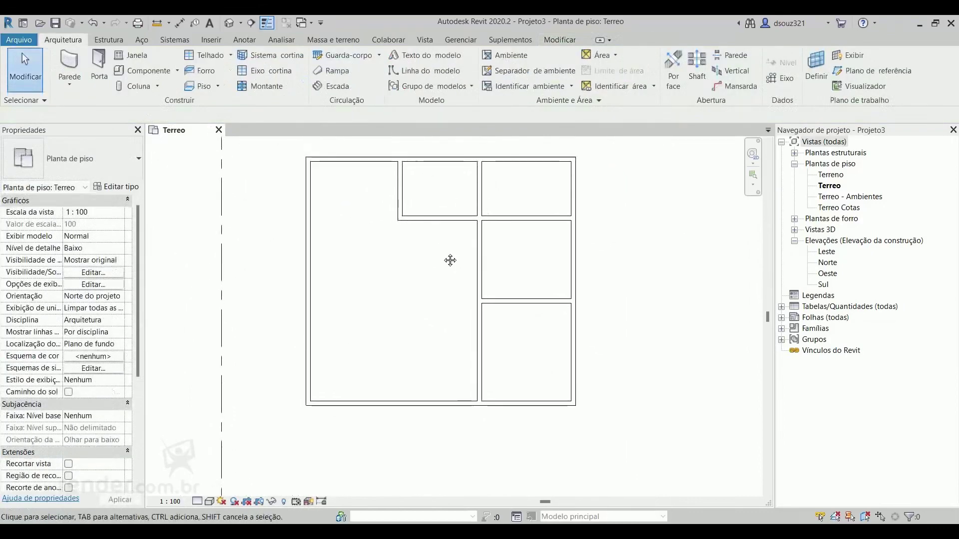
pyautogui.moveTo(398, 278); pyautogui.dragTo(404, 293, button='middle')
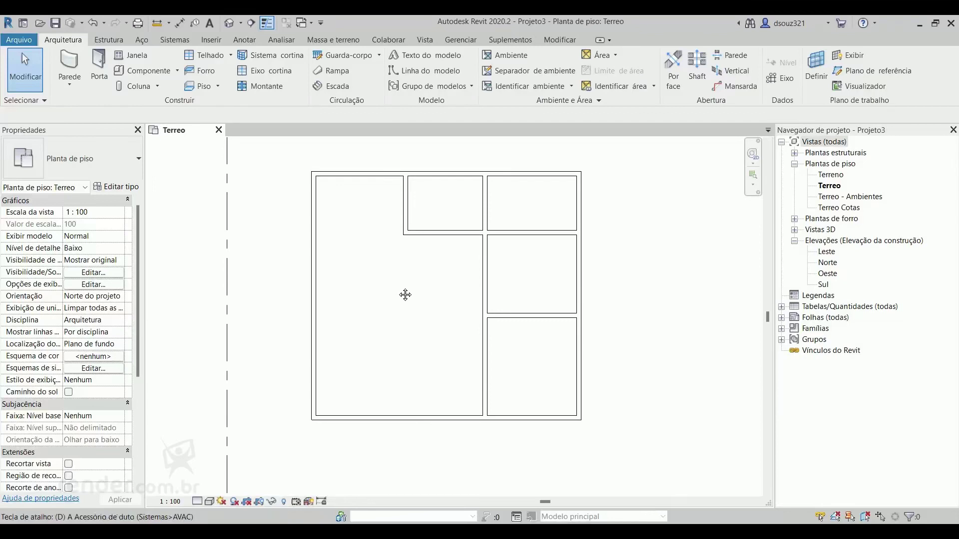
# Step: Place an aligned dimension showing the top-middle room's 2,53 m width
pyautogui.press('d')
pyautogui.press('i')
pyautogui.scroll(2, 416, 200)
pyautogui.moveTo(417, 200); pyautogui.dragTo(430, 237, button='middle')
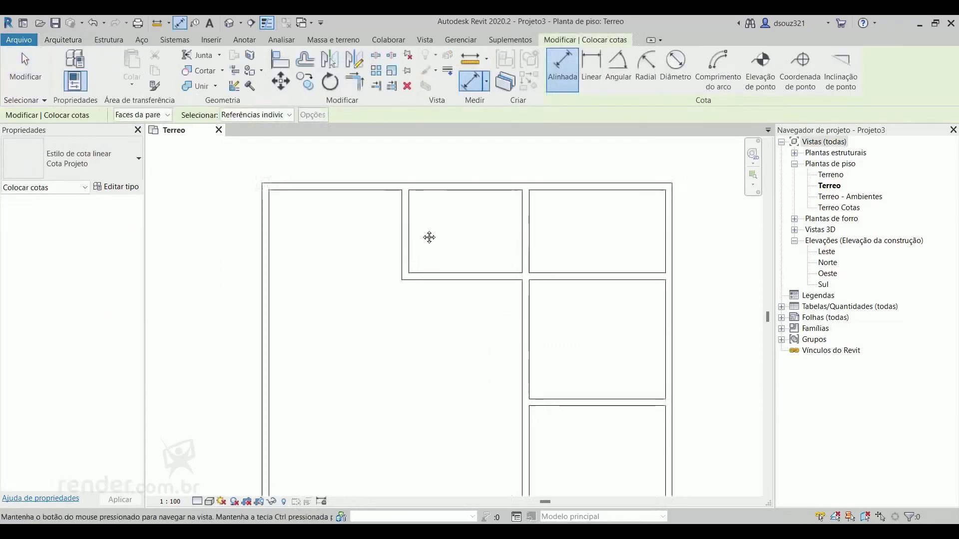
pyautogui.click(407, 227)
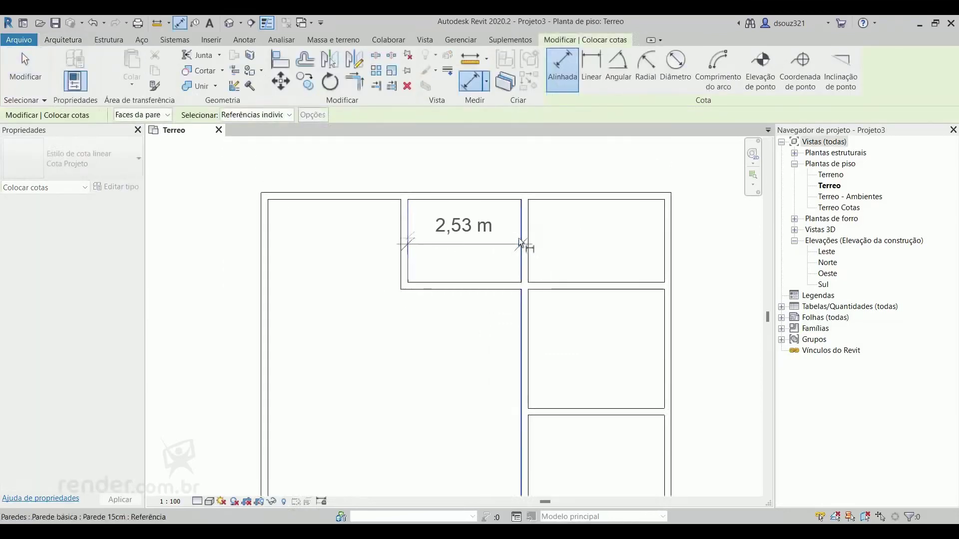
pyautogui.click(519, 240)
pyautogui.click(489, 167)
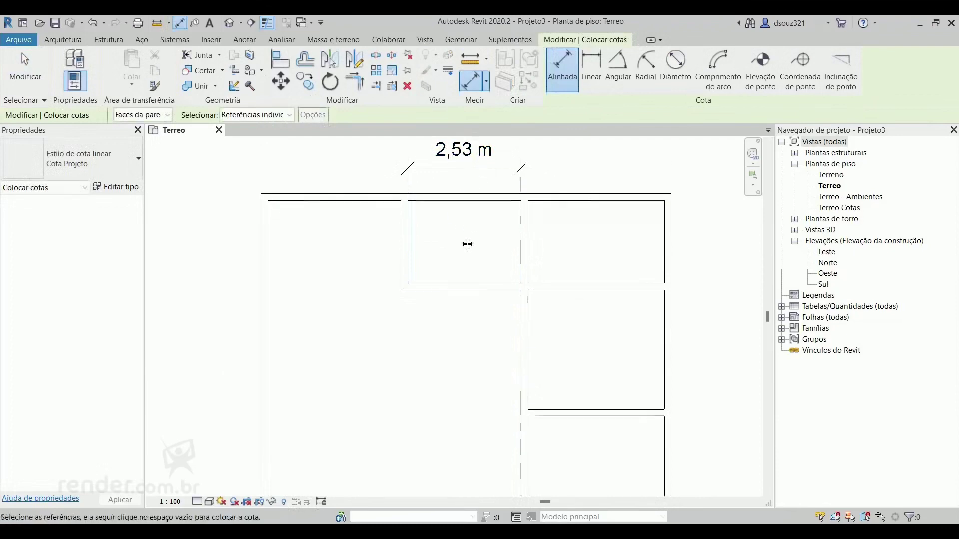
pyautogui.press('Escape')
pyautogui.press('Escape')
# Step: Select the room's right wall and change the dimension to 1,50 m to move it
pyautogui.click(525, 254)
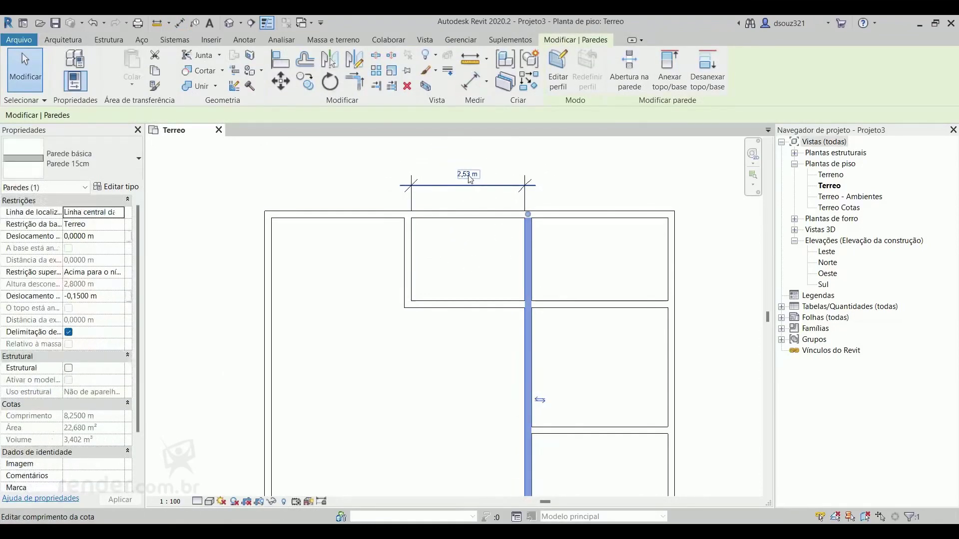
pyautogui.click(484, 238)
pyautogui.moveTo(485, 237); pyautogui.dragTo(433, 258, button='middle')
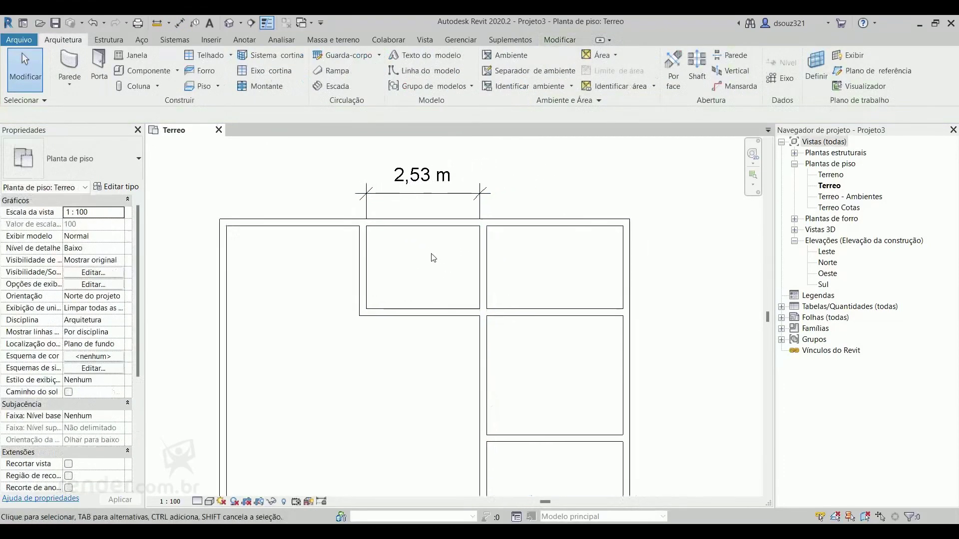
pyautogui.scroll(1, 434, 258)
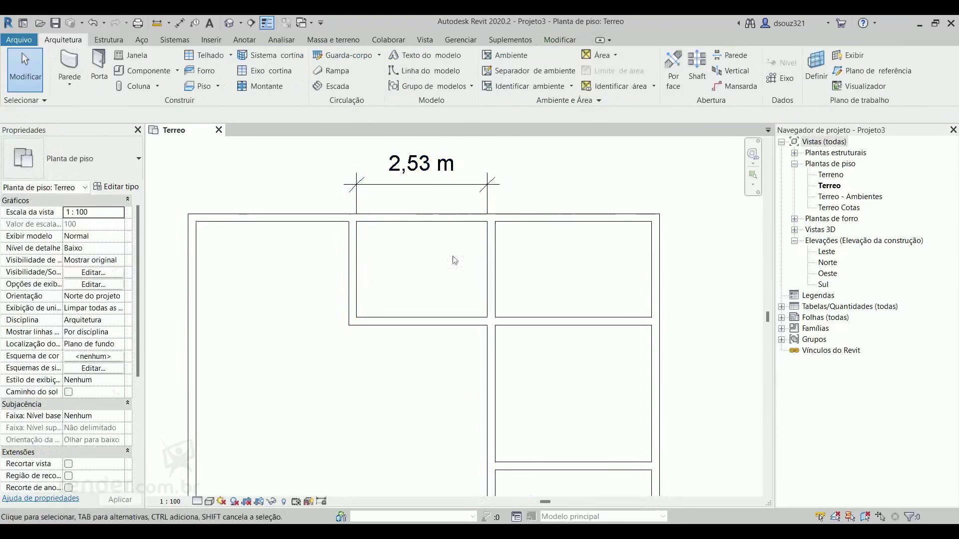
pyautogui.moveTo(437, 250); pyautogui.dragTo(449, 261, button='middle')
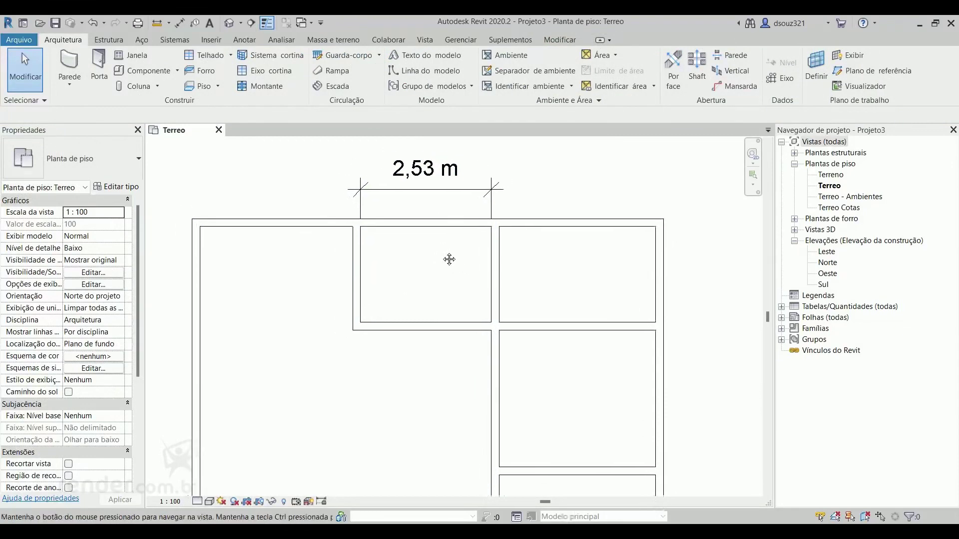
pyautogui.click(503, 270)
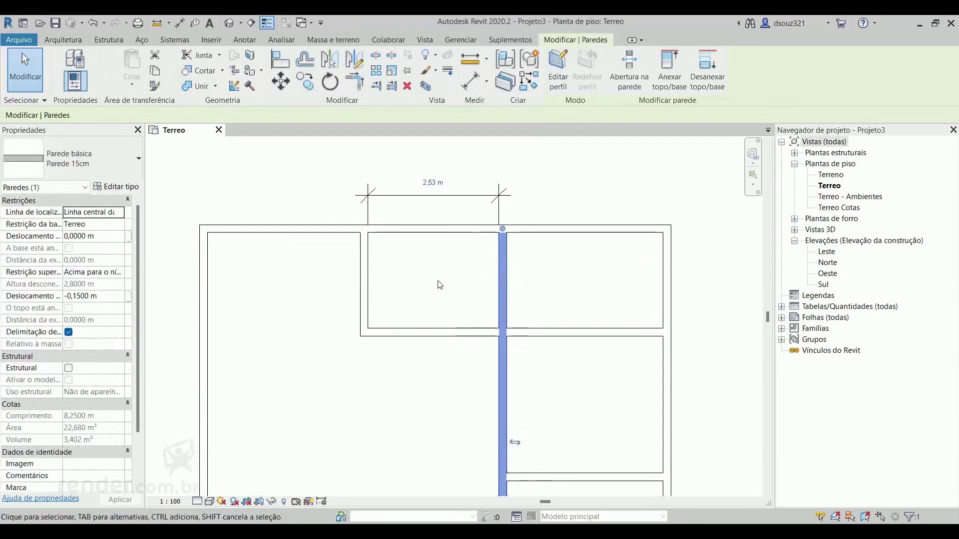
pyautogui.click(434, 184)
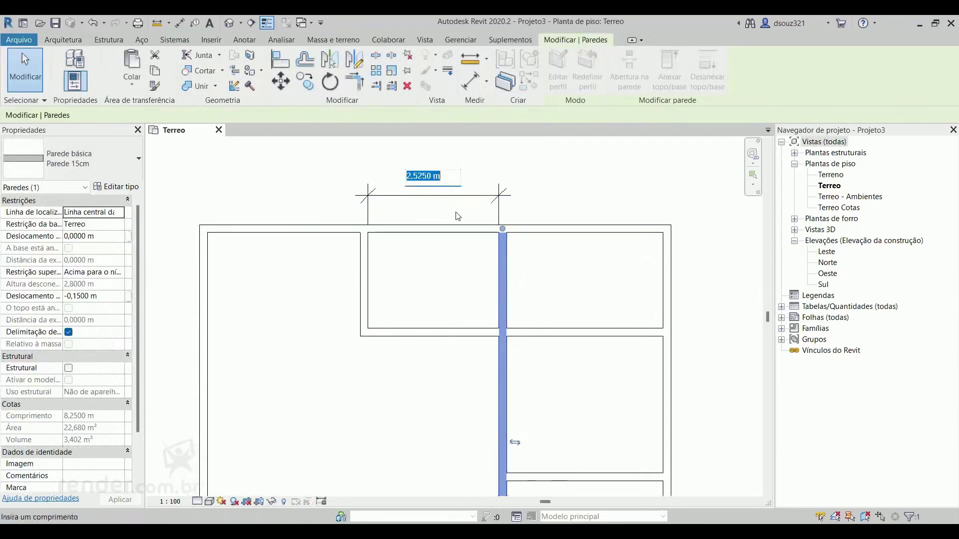
pyautogui.write('1,50')
pyautogui.press('Return')
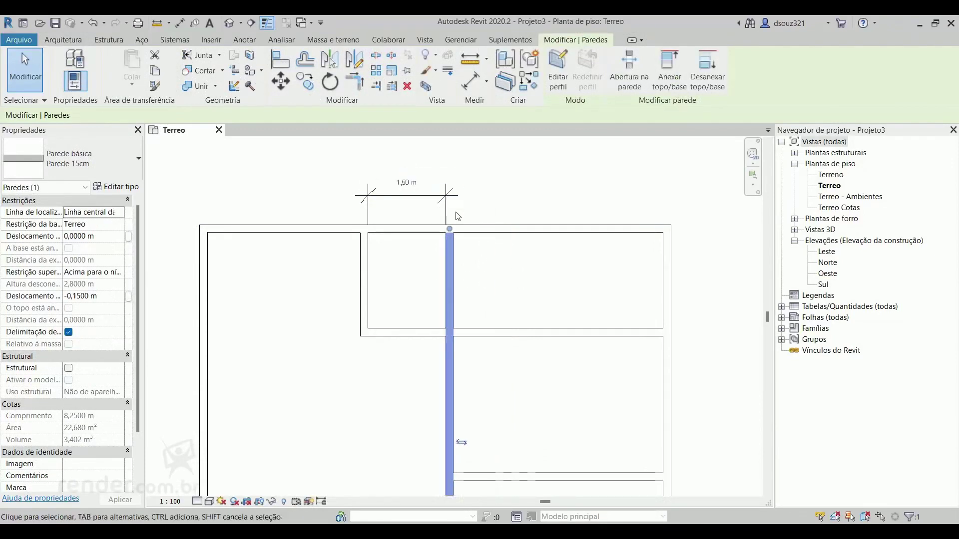
pyautogui.click(513, 287)
pyautogui.moveTo(416, 296); pyautogui.dragTo(468, 265, button='middle')
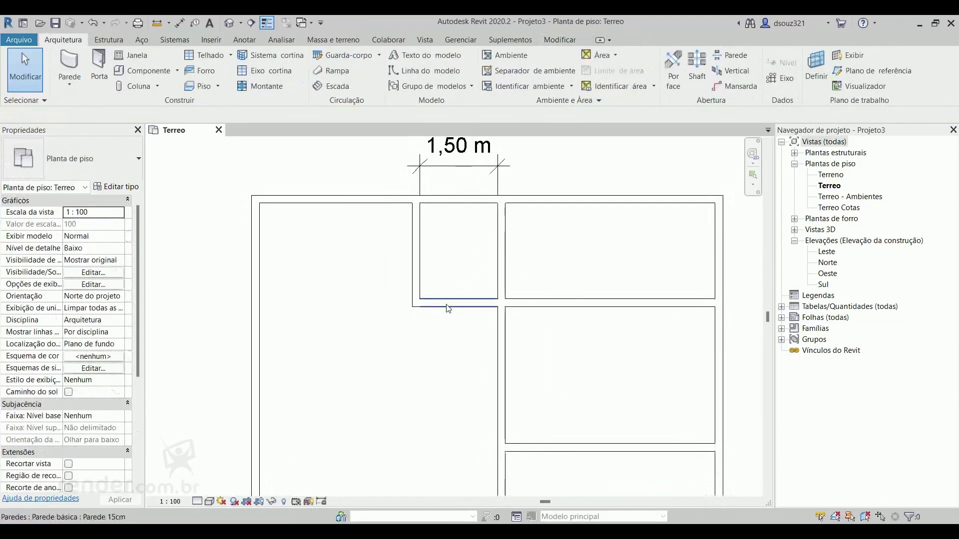
# Step: Add an aligned dimension showing the narrow room's 1,85 m depth
pyautogui.press('d')
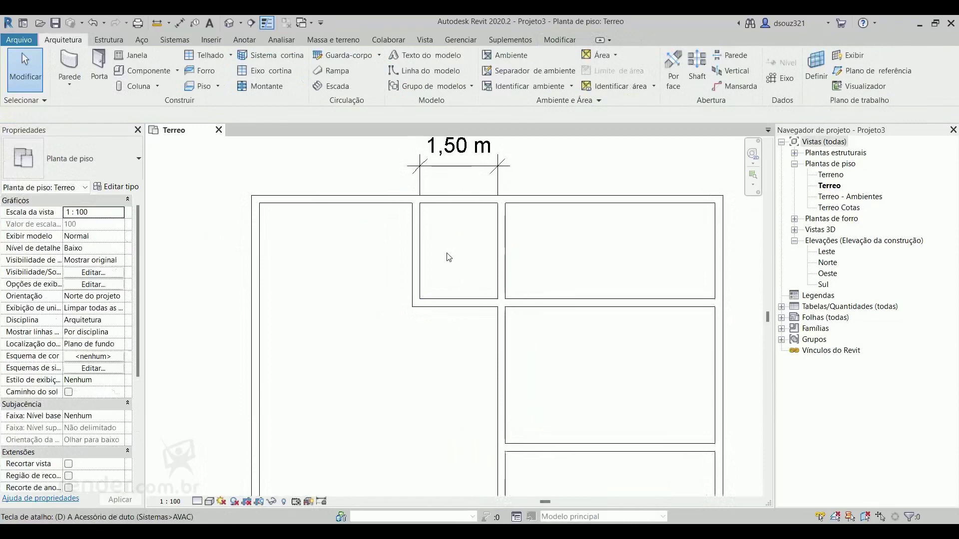
pyautogui.press('i')
pyautogui.click(449, 205)
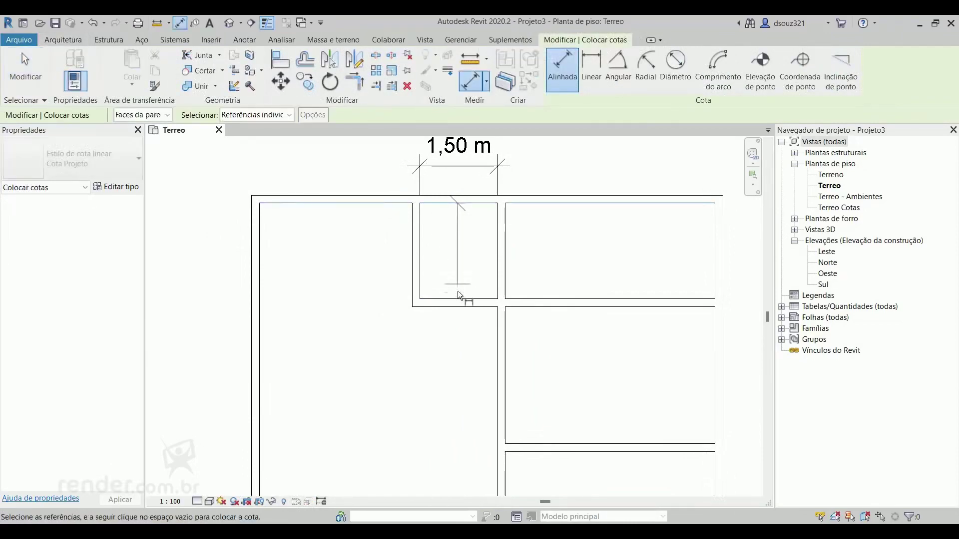
pyautogui.click(457, 296)
pyautogui.click(365, 253)
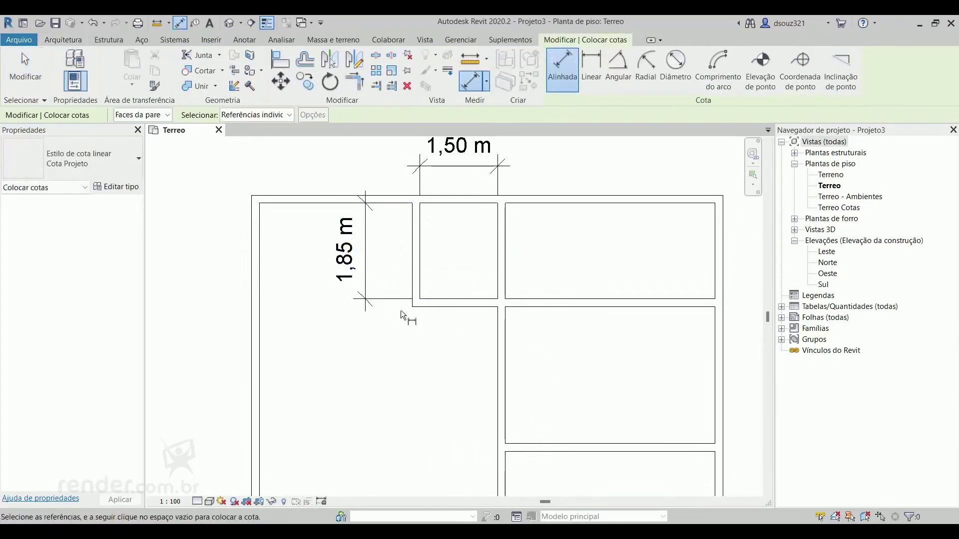
pyautogui.press('Escape')
pyautogui.press('Escape')
# Step: Move the bottom wall to make the depth 3,50 m, then delete the dimension
pyautogui.click(448, 305)
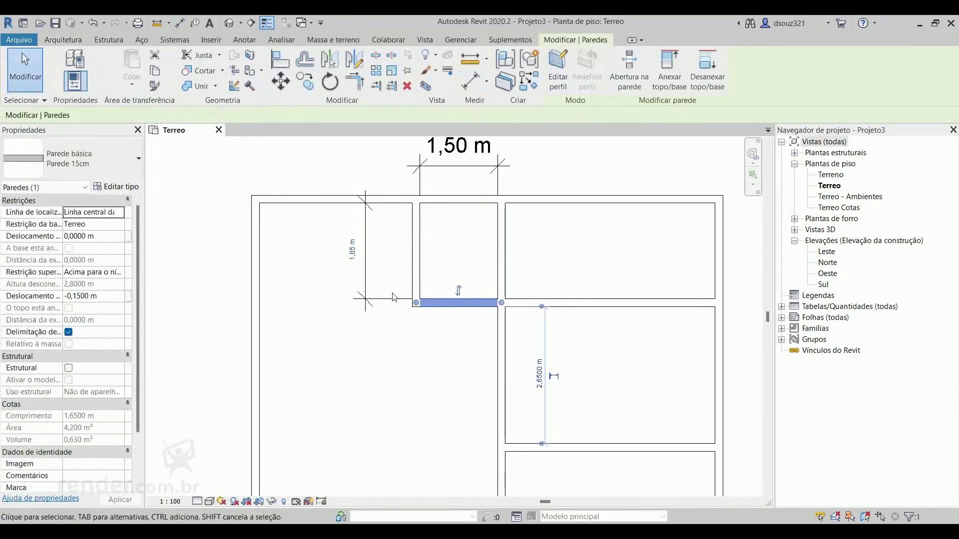
pyautogui.click(354, 253)
pyautogui.write('3,50')
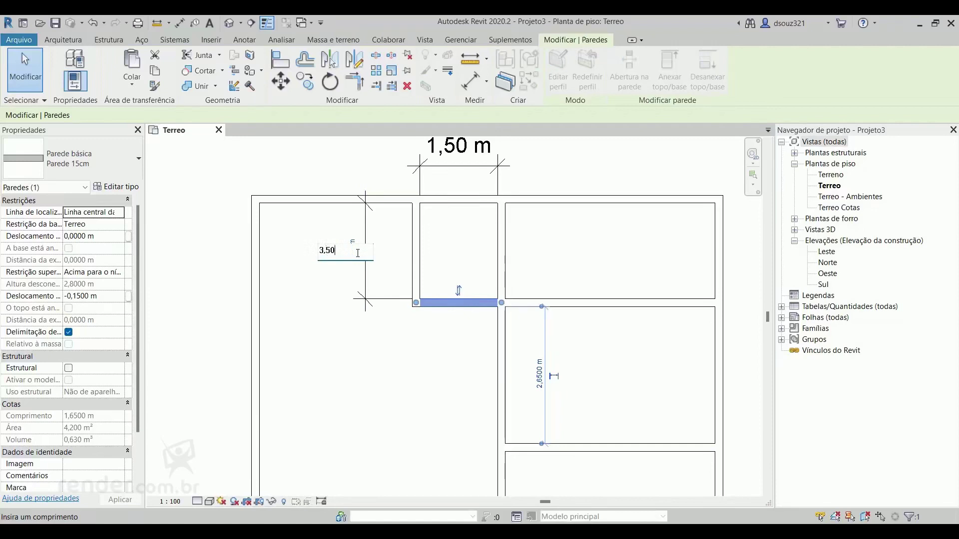
pyautogui.press('Return')
pyautogui.press('Escape')
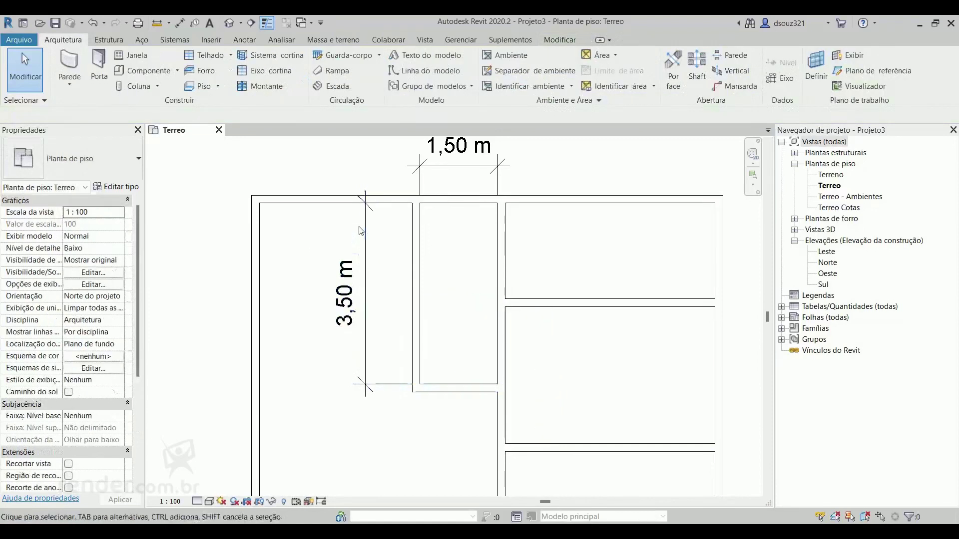
pyautogui.scroll(-2, 388, 289)
pyautogui.click(341, 267)
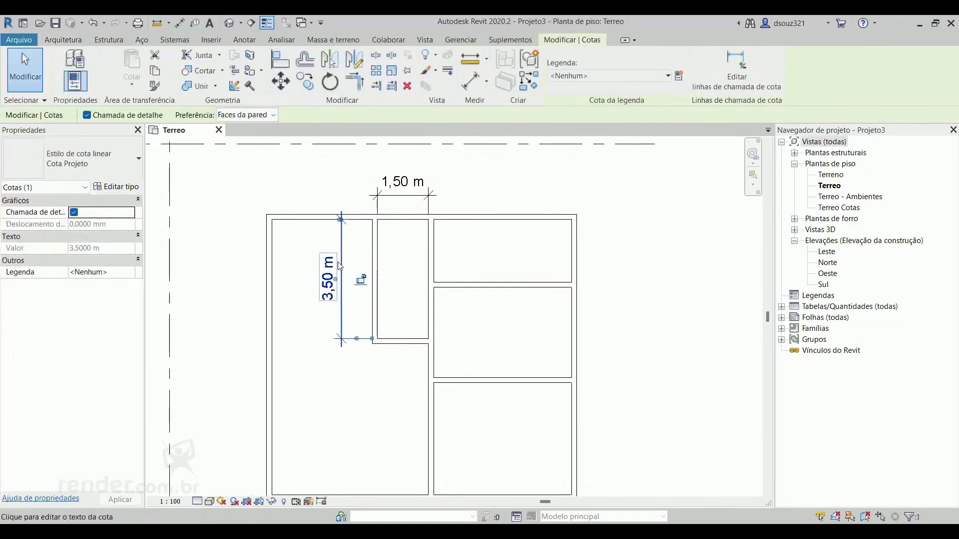
pyautogui.press('Delete')
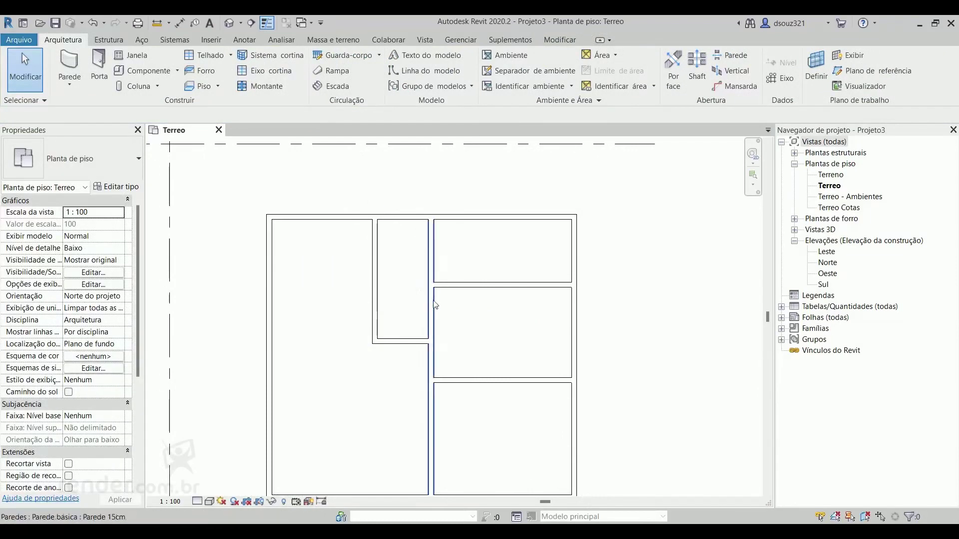
pyautogui.moveTo(490, 334); pyautogui.dragTo(445, 269, button='middle')
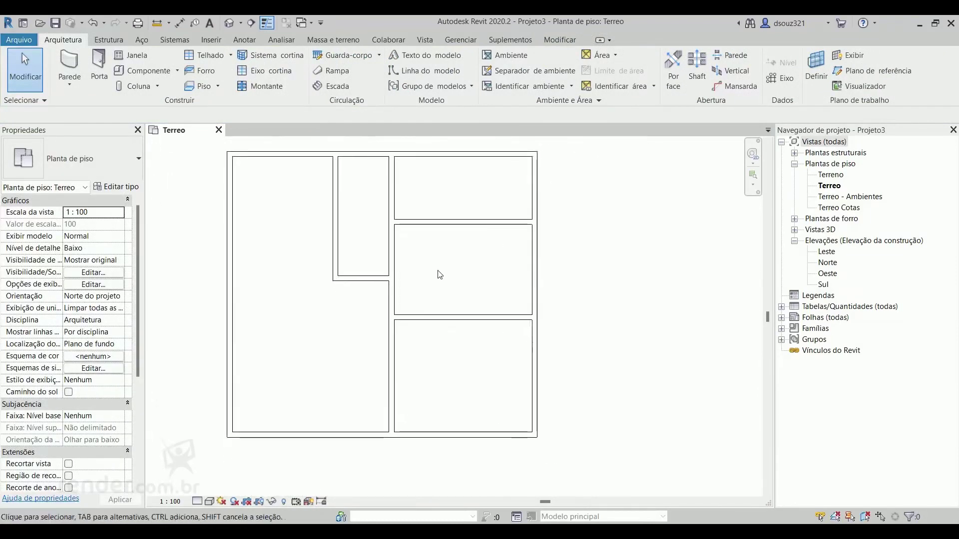
# Step: Dimension the top-right room's 1,85 m depth to the right of the plan
pyautogui.press('d')
pyautogui.press('i')
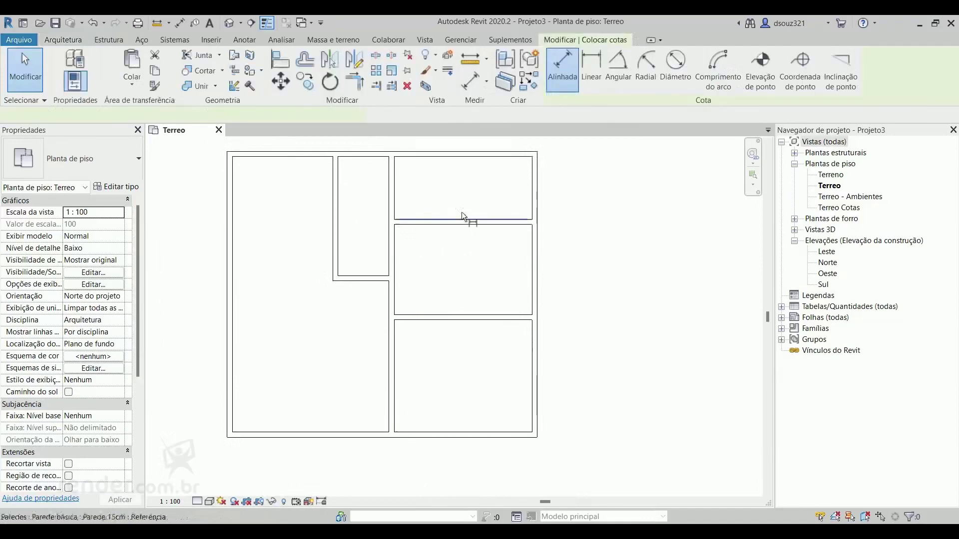
pyautogui.click(451, 160)
pyautogui.click(458, 217)
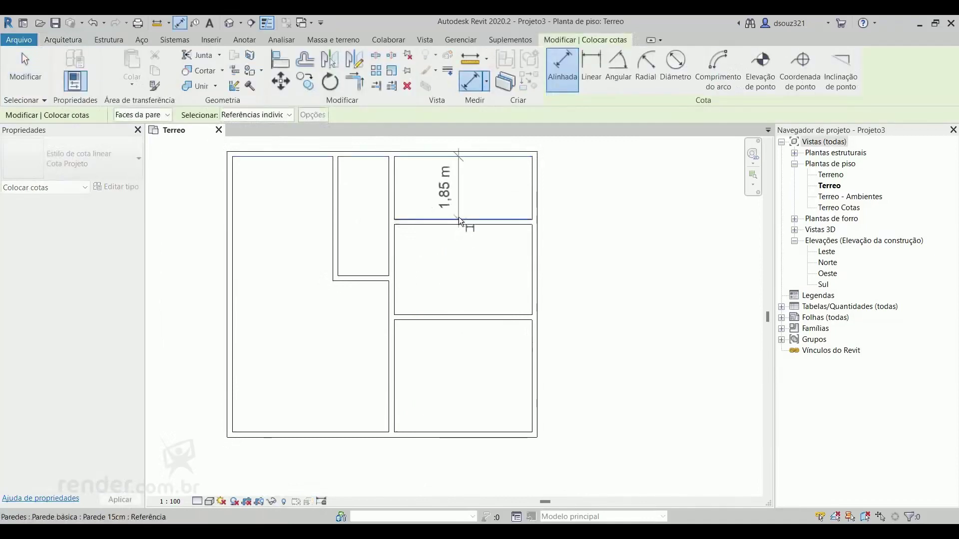
pyautogui.click(575, 197)
pyautogui.moveTo(458, 181); pyautogui.dragTo(473, 214, button='middle')
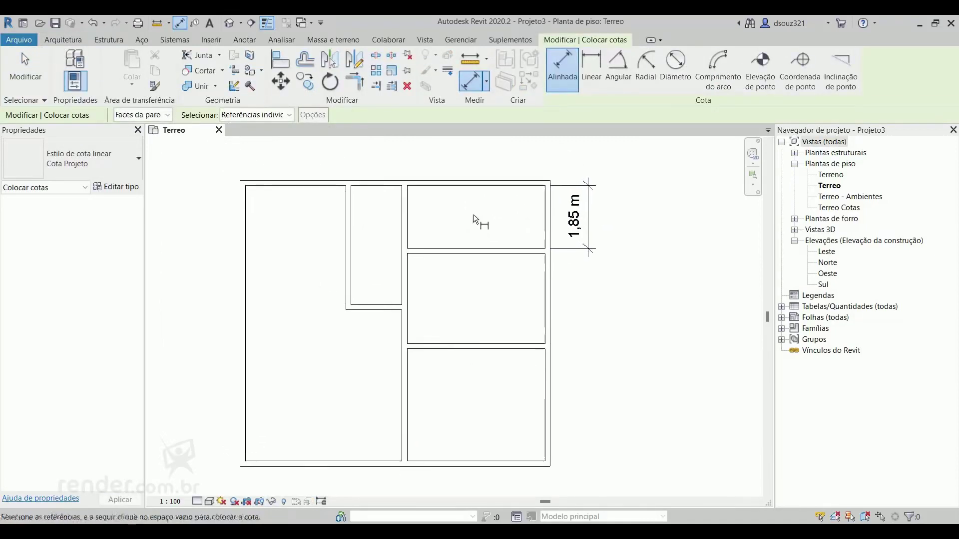
pyautogui.press('Escape')
pyautogui.press('Escape')
# Step: Select the wall below the room and change the dimension to 1,50 m
pyautogui.click(476, 251)
pyautogui.moveTo(487, 289); pyautogui.dragTo(497, 310, button='middle')
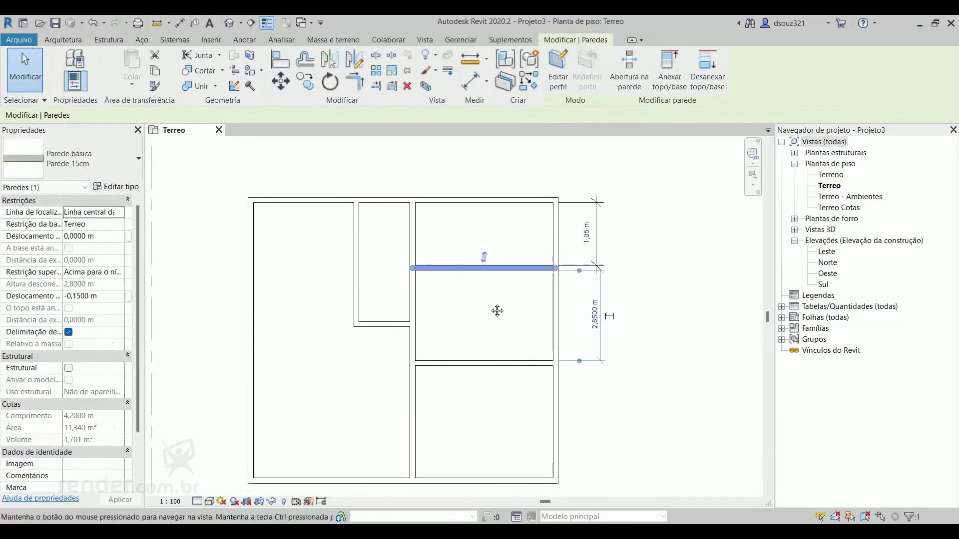
pyautogui.click(589, 238)
pyautogui.write('1,50')
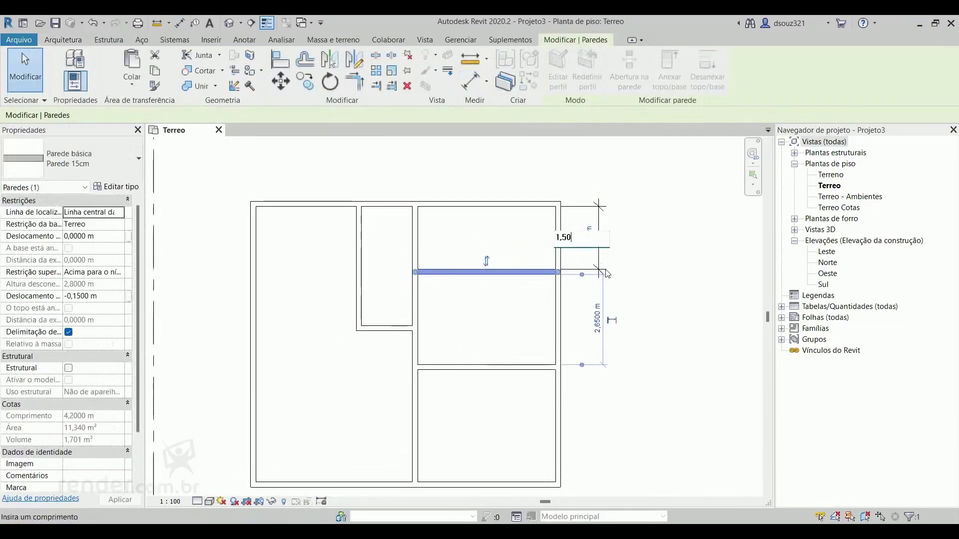
pyautogui.press('Return')
pyautogui.press('Escape')
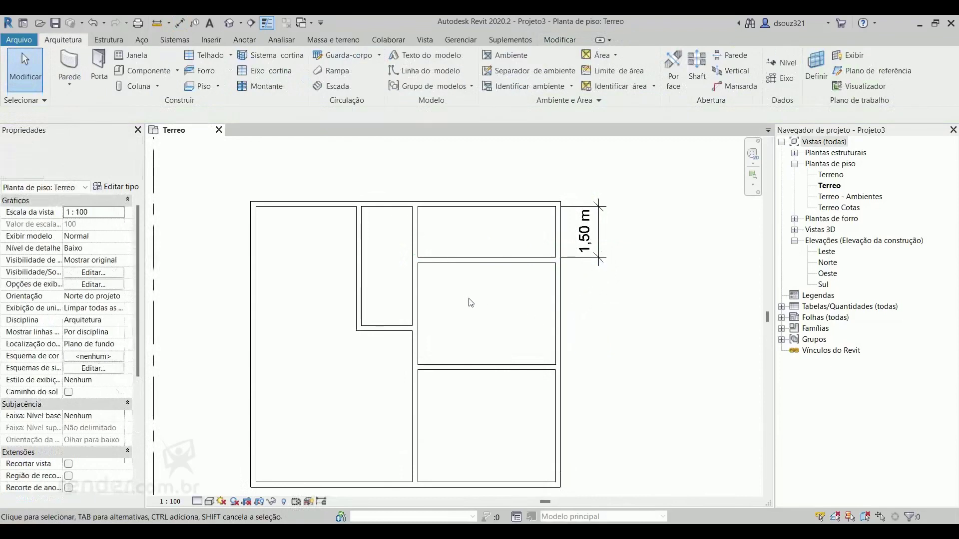
pyautogui.moveTo(476, 305); pyautogui.dragTo(517, 270, button='middle')
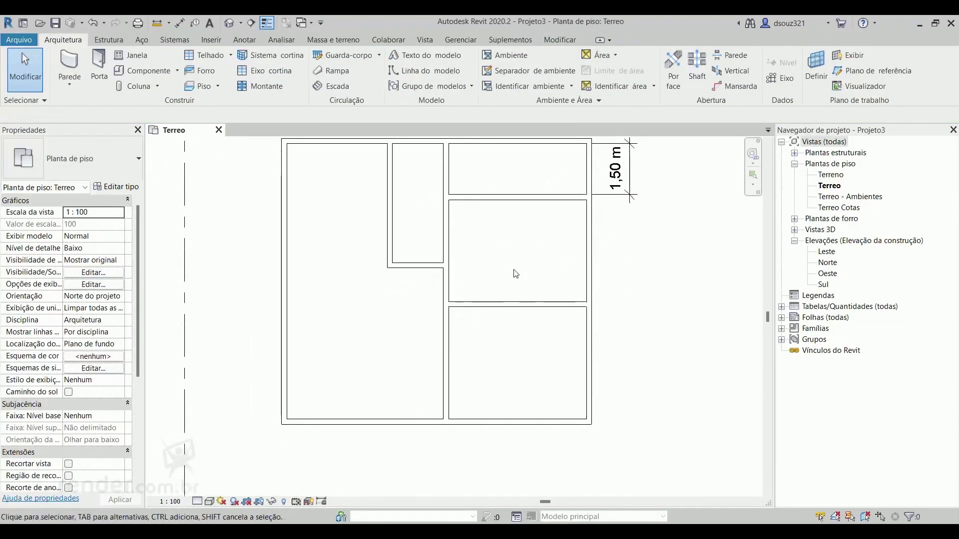
# Step: Add an aligned dimension across the middle right room, showing 3,00 m below the 1,50 m one
pyautogui.press('d')
pyautogui.press('i')
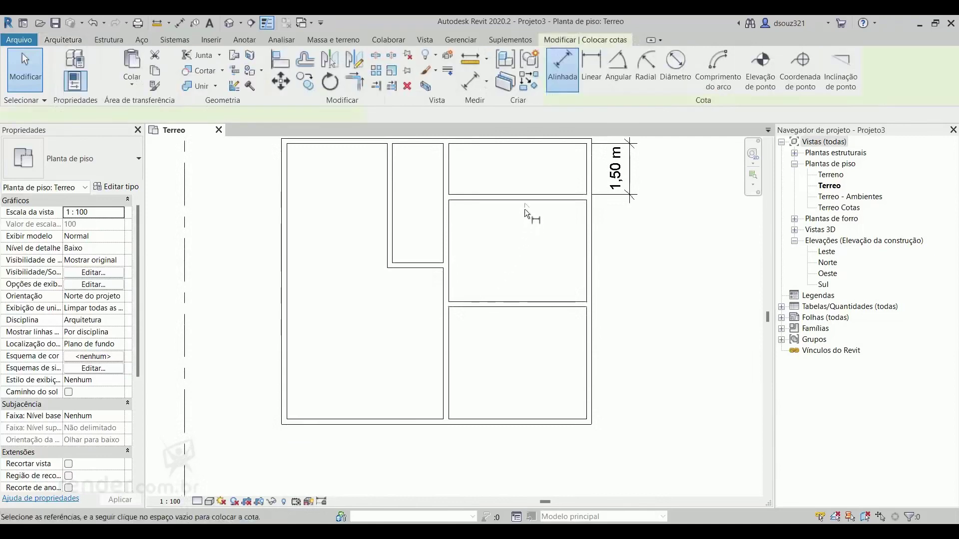
pyautogui.click(525, 202)
pyautogui.click(526, 301)
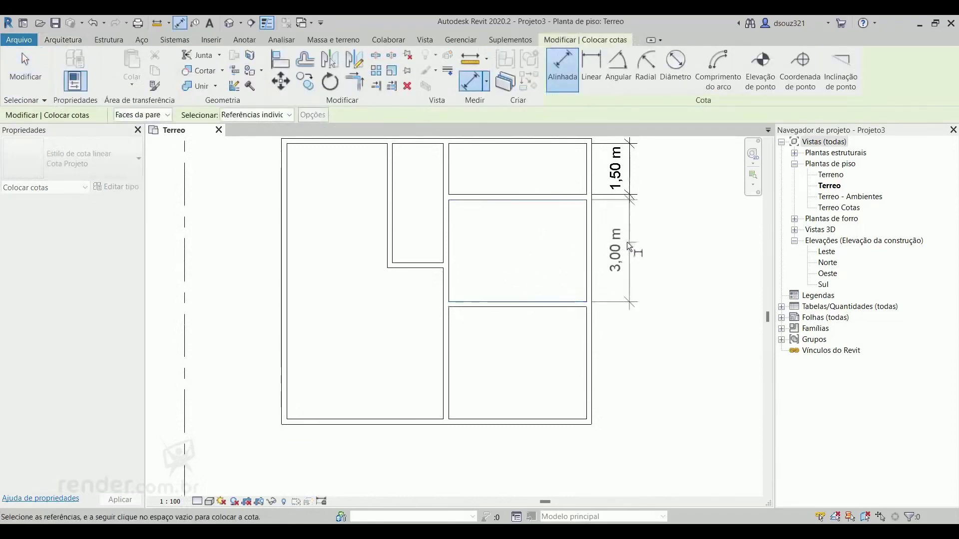
pyautogui.click(629, 238)
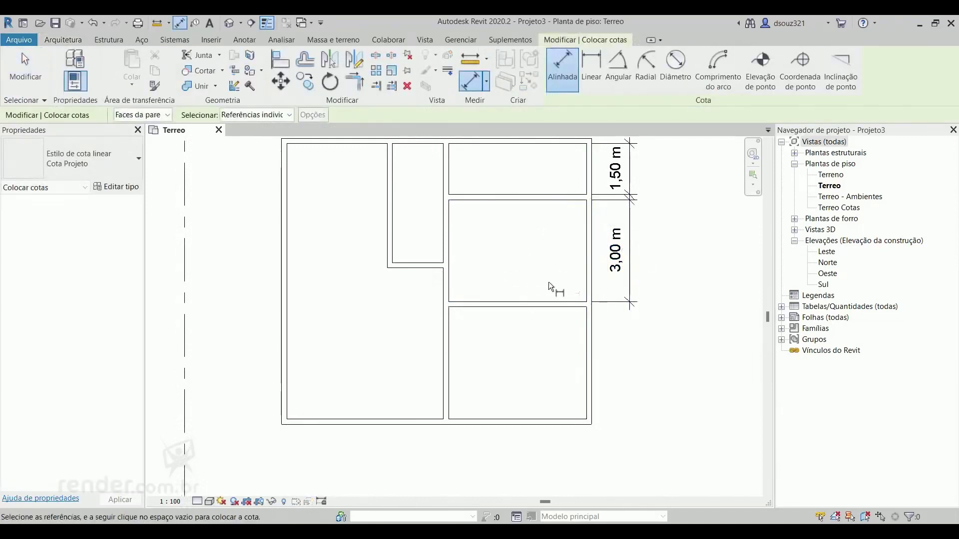
pyautogui.press('Escape')
pyautogui.press('Escape')
# Step: Move the middle right room's lower wall so the room is 3,15 m deep
pyautogui.moveTo(539, 290); pyautogui.dragTo(529, 275, button='middle')
pyautogui.click(532, 284)
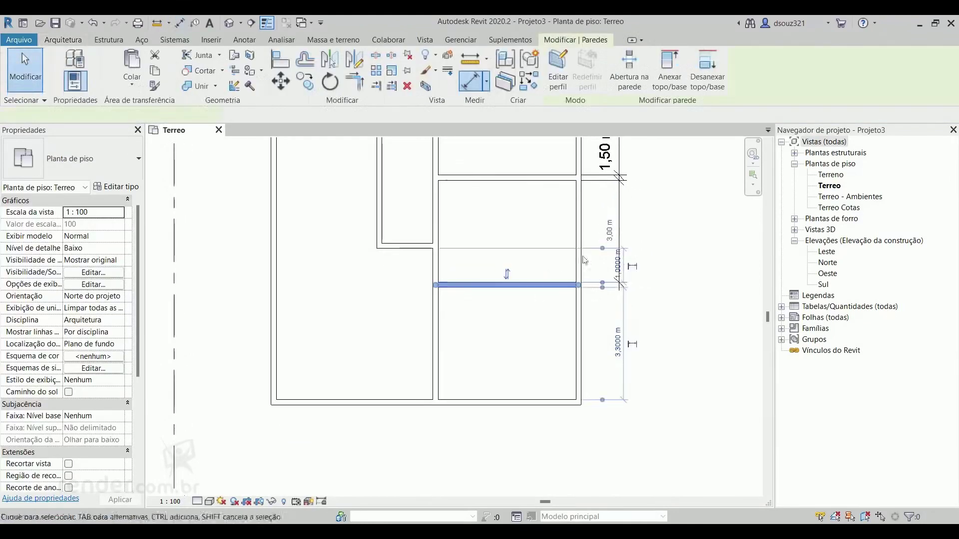
pyautogui.scroll(3, 589, 237)
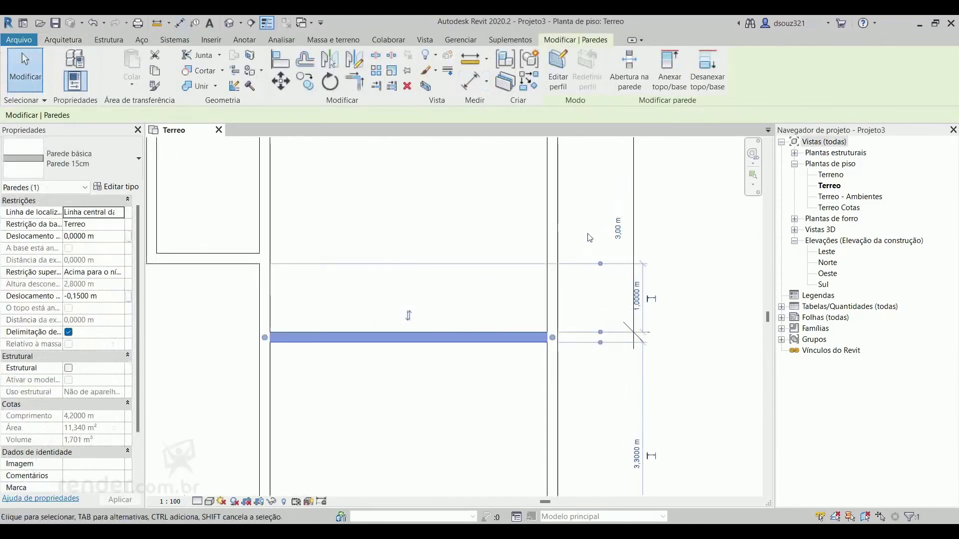
pyautogui.click(618, 228)
pyautogui.write('15')
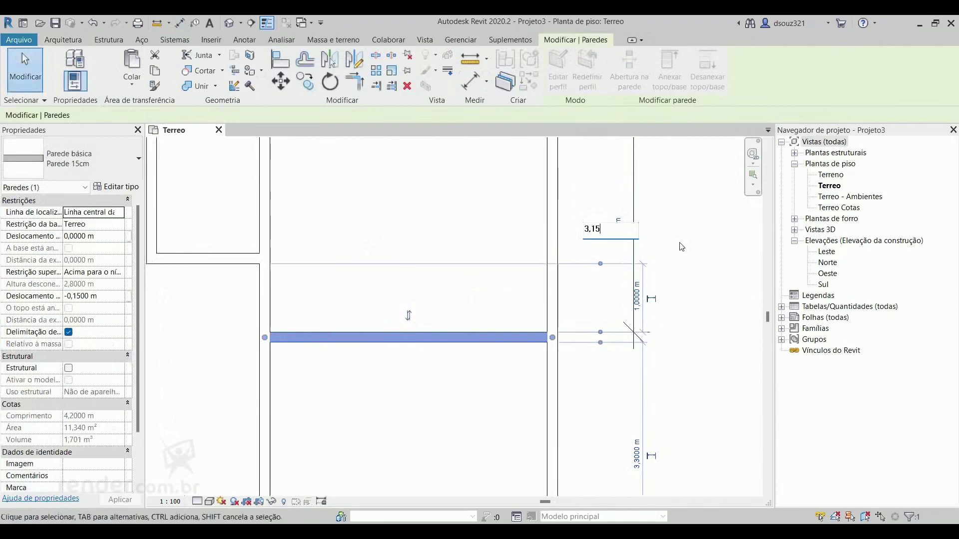
pyautogui.press('Return')
pyautogui.press('Escape')
# Step: Dimension the bottom right room at 3,15 m, in line with the others
pyautogui.moveTo(540, 305); pyautogui.dragTo(463, 236, button='middle')
pyautogui.scroll(-2, 463, 236)
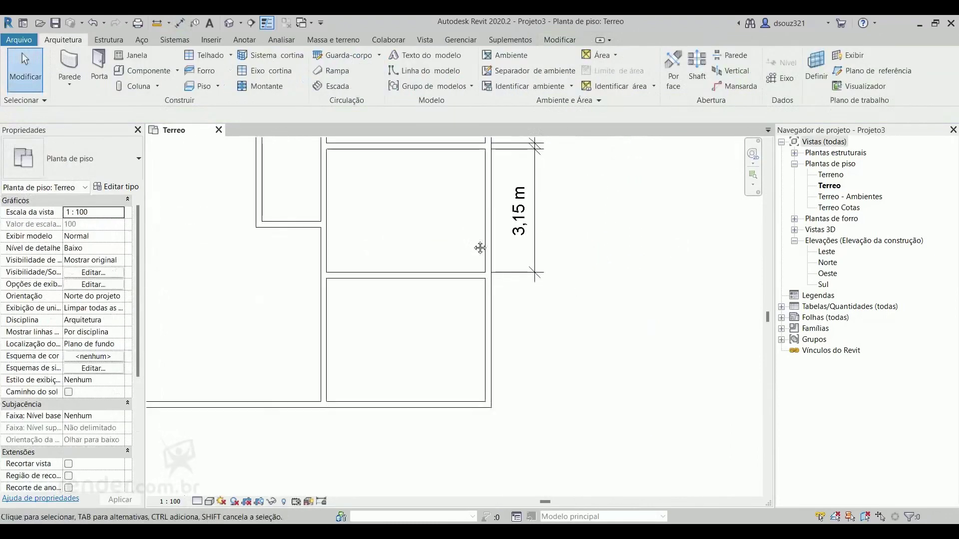
pyautogui.scroll(-2, 470, 243)
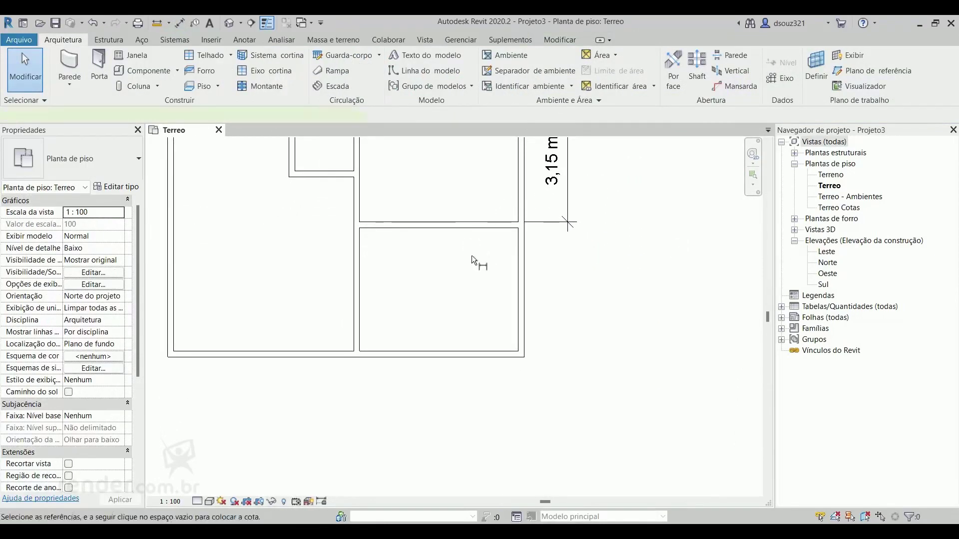
pyautogui.press('d')
pyautogui.press('i')
pyautogui.click(474, 227)
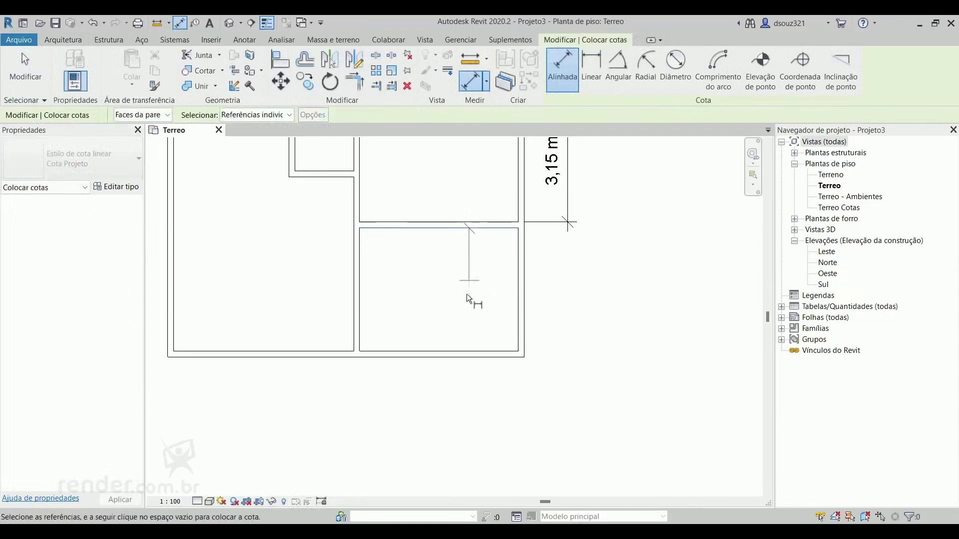
pyautogui.click(464, 346)
pyautogui.click(569, 289)
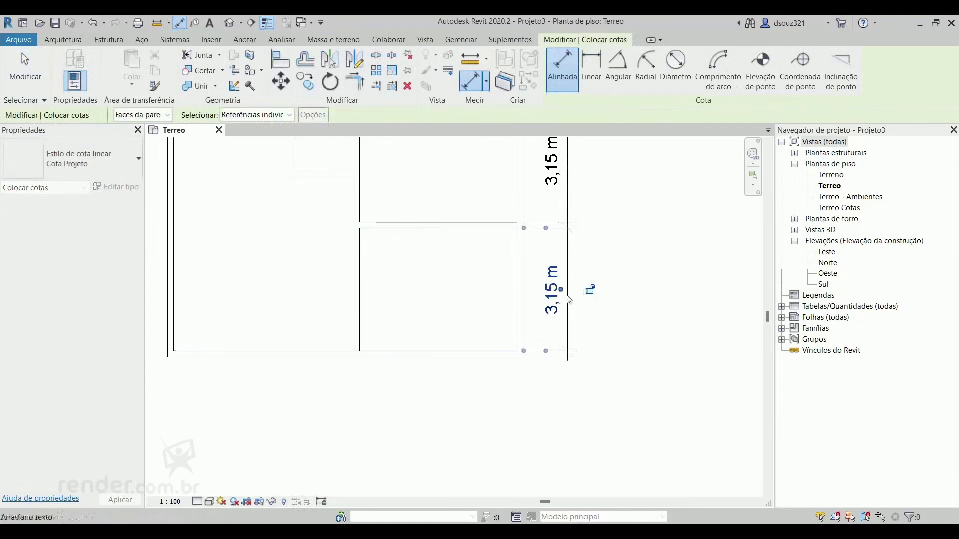
pyautogui.press('Escape')
pyautogui.press('Escape')
pyautogui.scroll(-2, 544, 307)
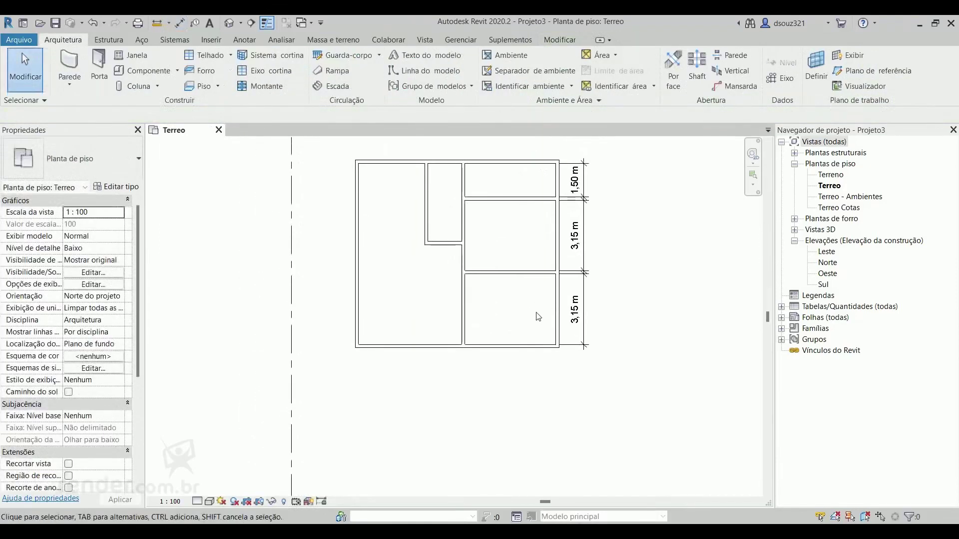
pyautogui.moveTo(543, 307); pyautogui.dragTo(464, 296, button='middle')
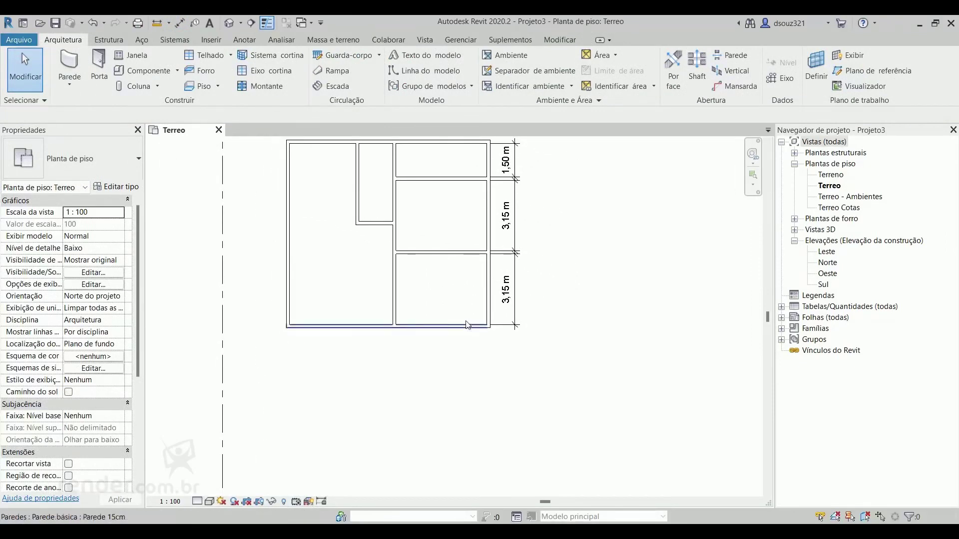
# Step: Add an 8,40 m overall dimension from the bottom to the top outer wall, right of the plan
pyautogui.press('d')
pyautogui.press('i')
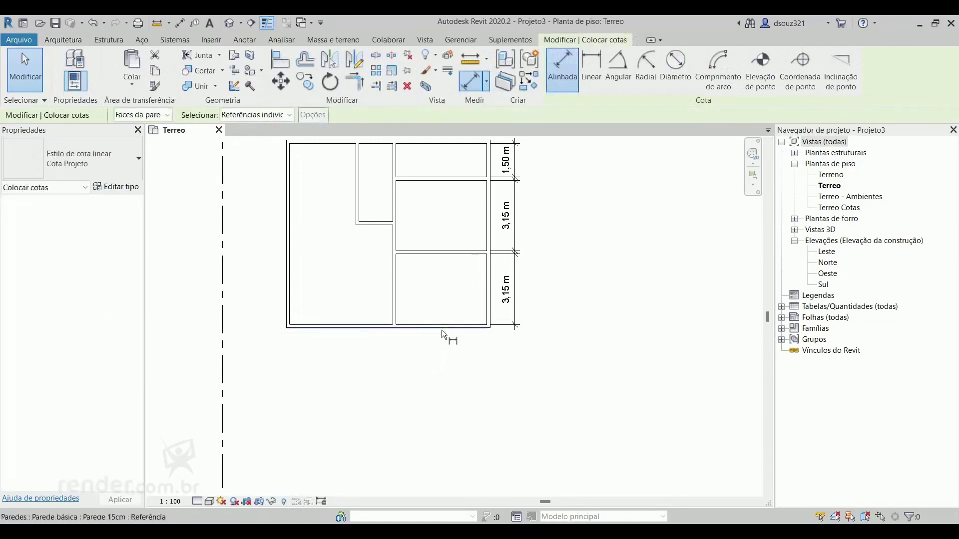
pyautogui.scroll(3, 445, 329)
pyautogui.click(447, 330)
pyautogui.scroll(-2, 457, 366)
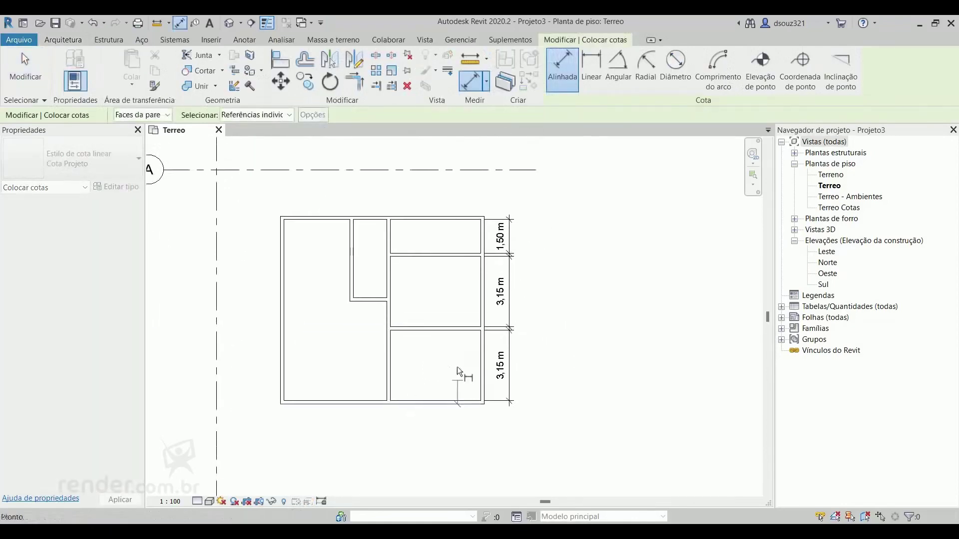
pyautogui.scroll(2, 456, 227)
pyautogui.scroll(1, 473, 187)
pyautogui.click(472, 187)
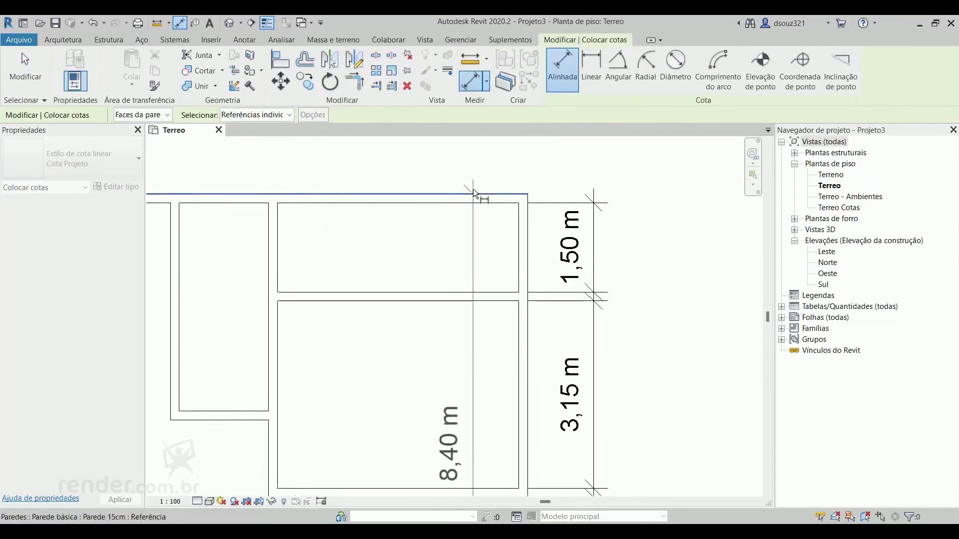
pyautogui.scroll(-1, 480, 195)
pyautogui.scroll(-2, 492, 190)
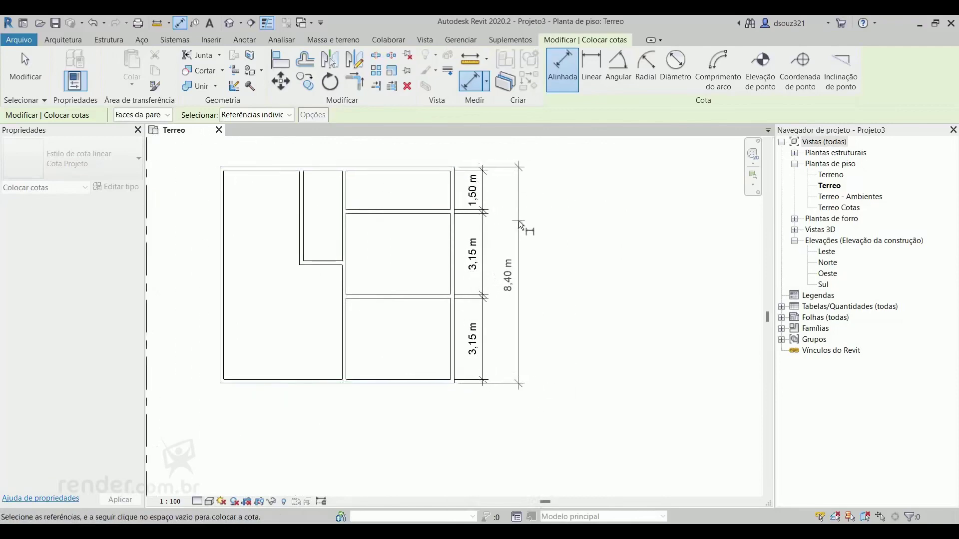
pyautogui.click(519, 249)
pyautogui.press('Escape')
pyautogui.press('Escape')
# Step: Move the bottom exterior wall so the overall depth becomes 8,25 m
pyautogui.scroll(1, 422, 334)
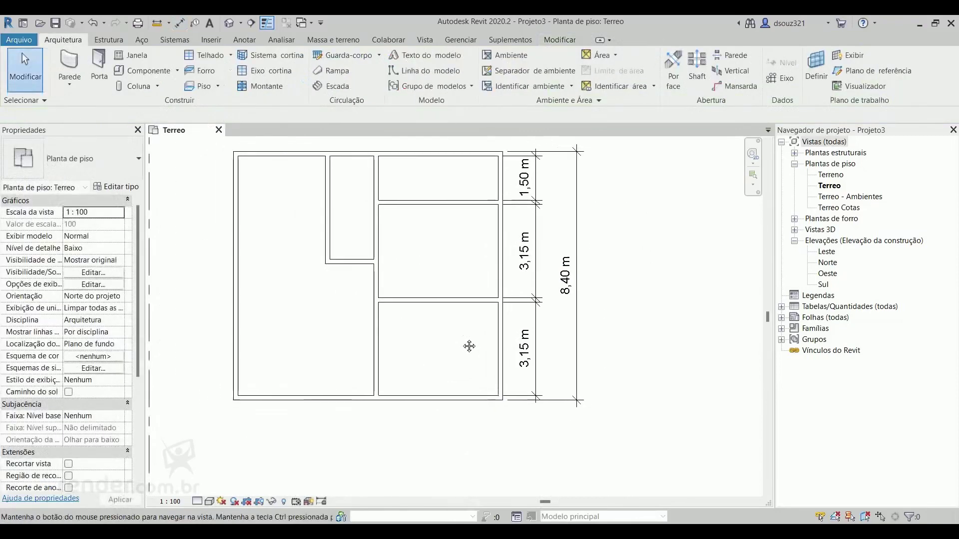
pyautogui.scroll(1, 410, 345)
pyautogui.scroll(1, 395, 353)
pyautogui.click(400, 382)
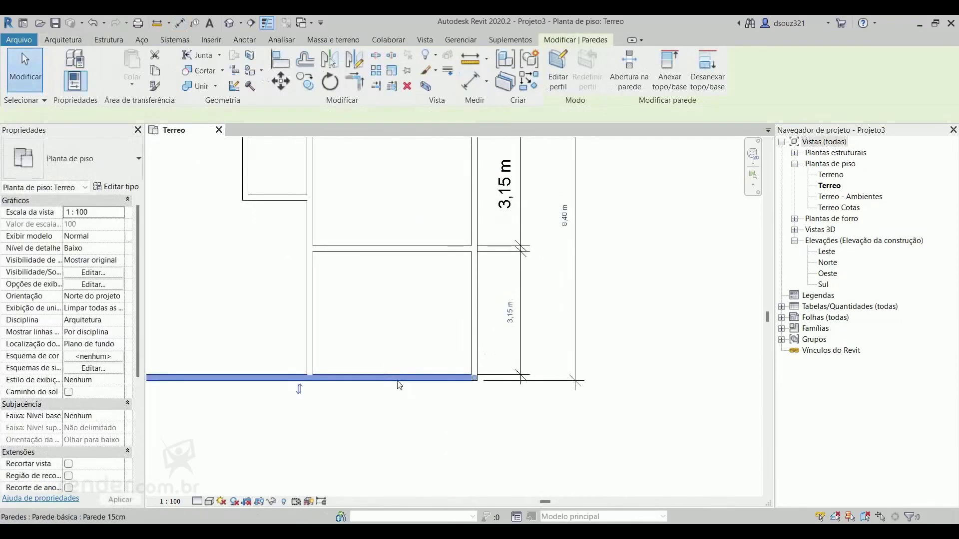
pyautogui.click(567, 222)
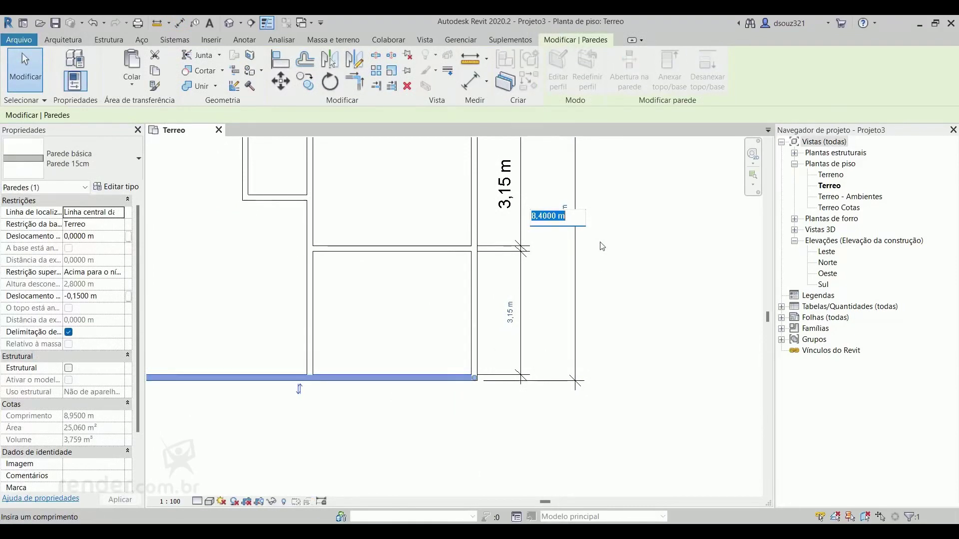
pyautogui.write('8,25')
pyautogui.press('Return')
pyautogui.press('Escape')
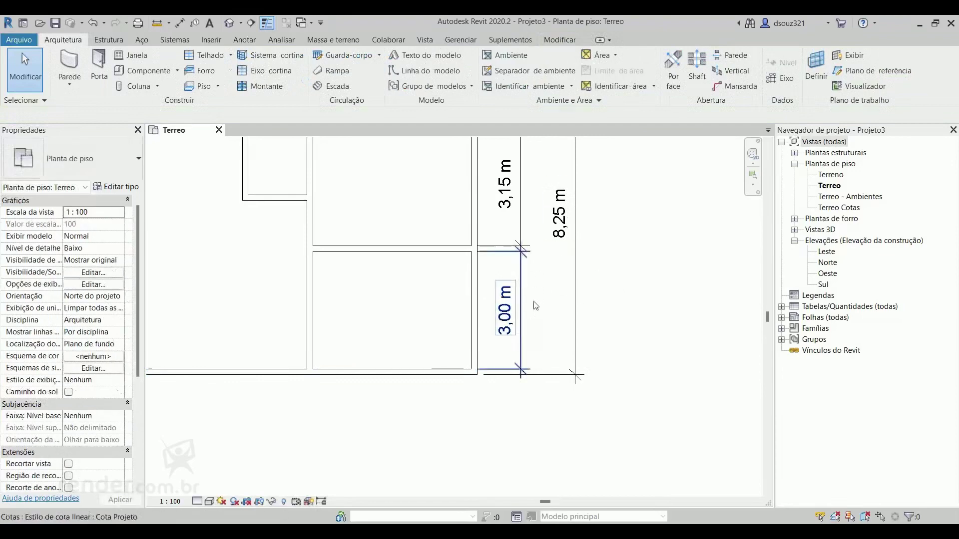
# Step: Recentre the plan and window-select the four vertical dimensions
pyautogui.scroll(-3, 566, 299)
pyautogui.moveTo(566, 299); pyautogui.dragTo(605, 325, button='middle')
pyautogui.scroll(3, 525, 300)
pyautogui.moveTo(525, 299); pyautogui.dragTo(481, 280, button='middle')
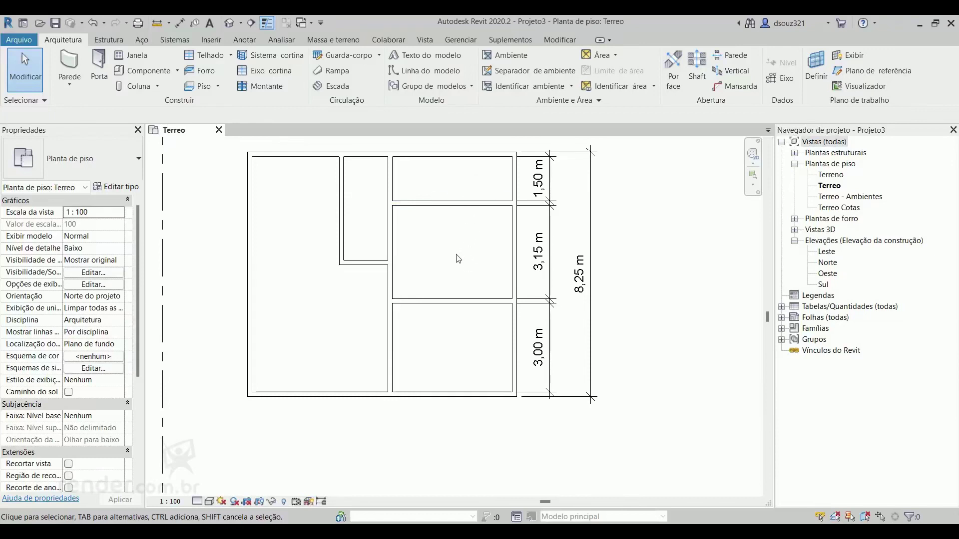
pyautogui.scroll(1, 452, 320)
pyautogui.scroll(-2, 464, 316)
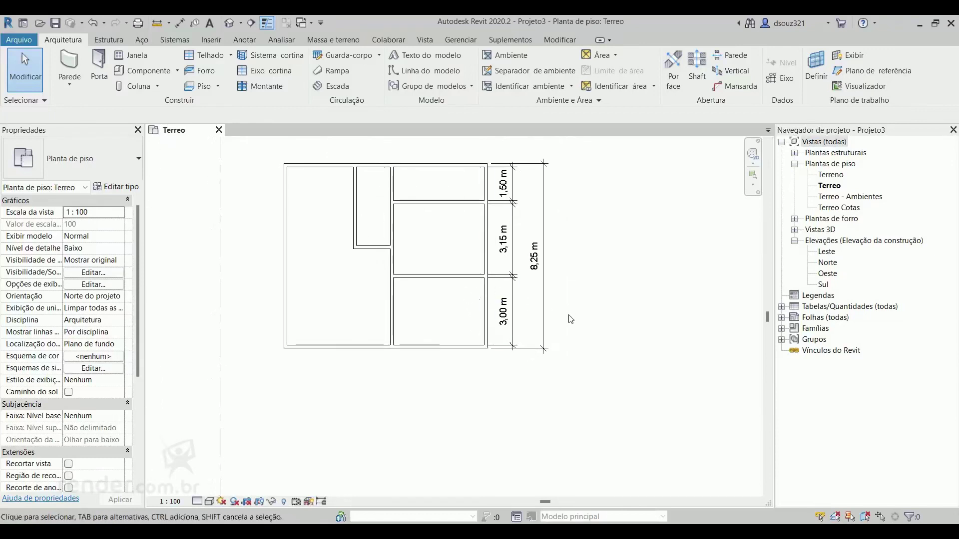
pyautogui.moveTo(559, 362); pyautogui.dragTo(522, 178)
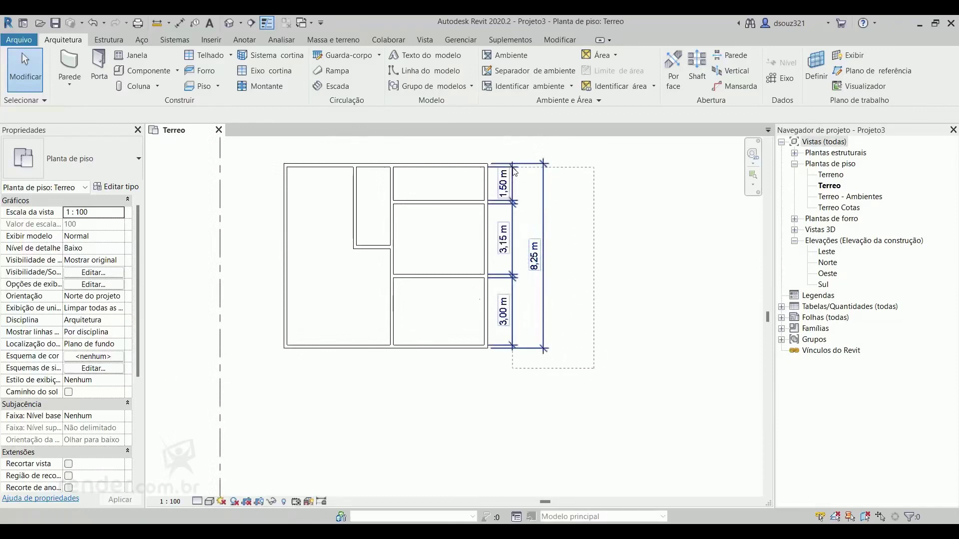
# Step: Delete the selected vertical dimensions and frame the plan's top-left corner
pyautogui.press('Delete')
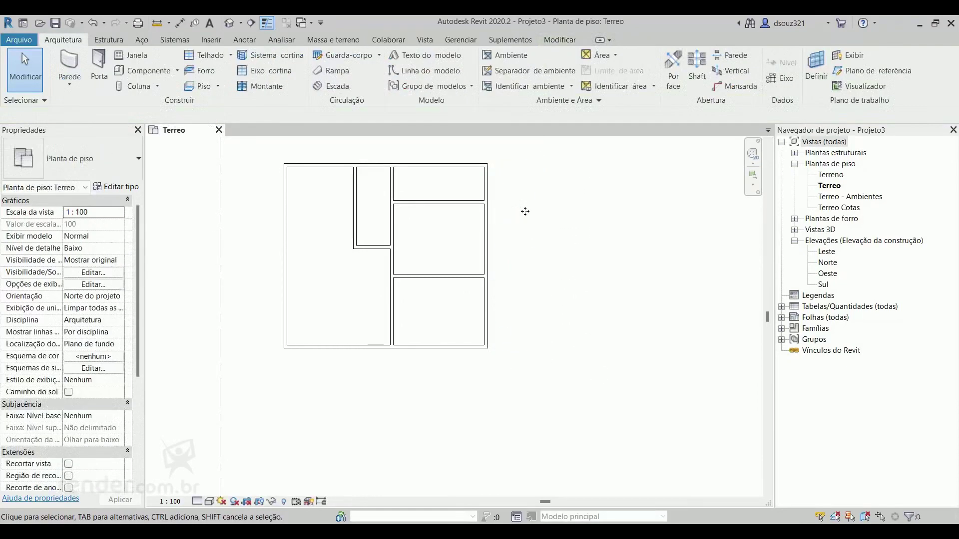
pyautogui.moveTo(358, 246); pyautogui.dragTo(428, 264, button='middle')
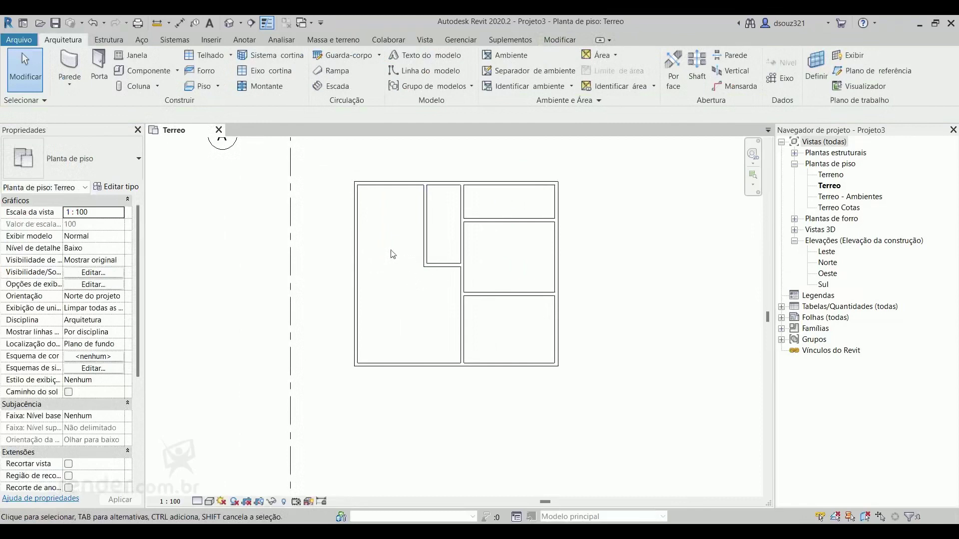
pyautogui.scroll(1, 392, 253)
pyautogui.scroll(1, 390, 252)
pyautogui.scroll(2, 392, 258)
pyautogui.moveTo(394, 259); pyautogui.dragTo(413, 294, button='middle')
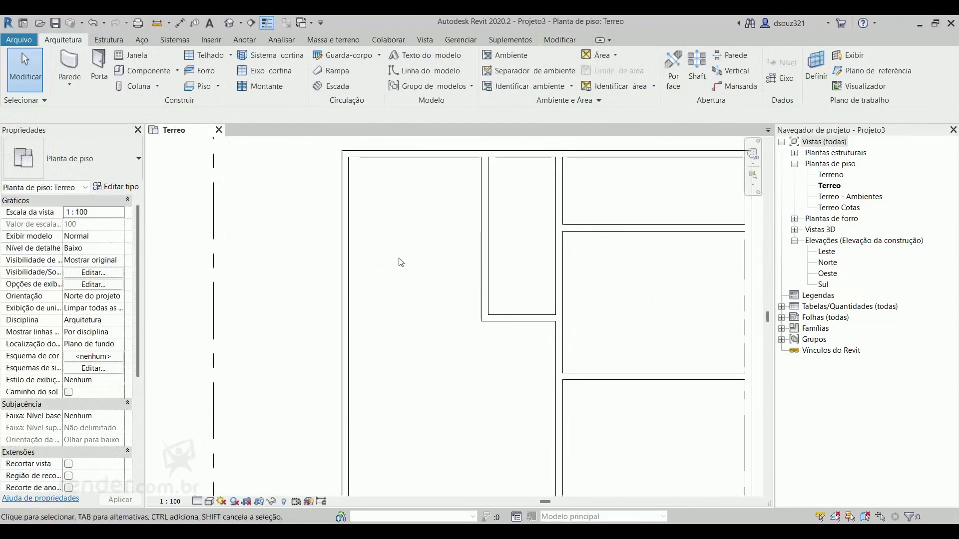
# Step: Dimension the left exterior wall to the interior wall (2,95 m) above the plan
pyautogui.press('d')
pyautogui.press('i')
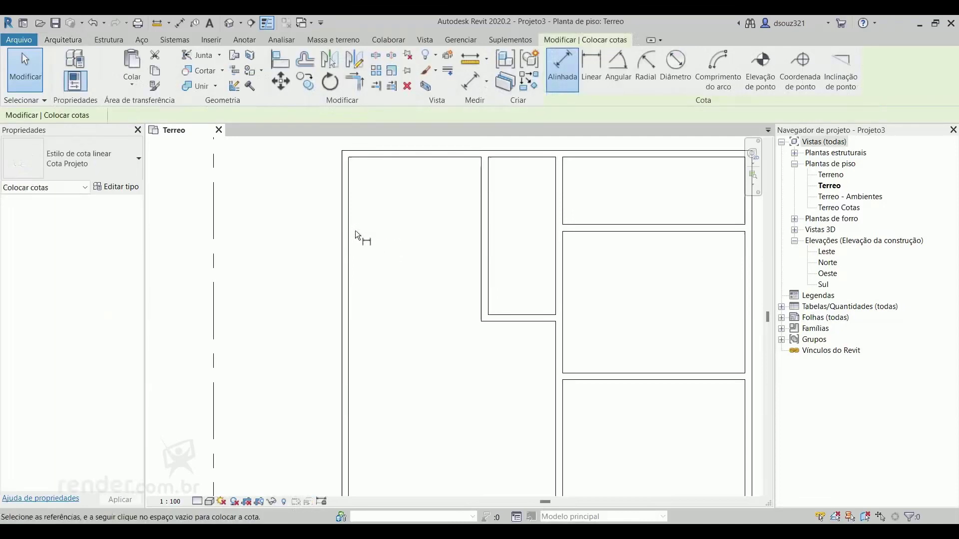
pyautogui.click(370, 245)
pyautogui.click(477, 241)
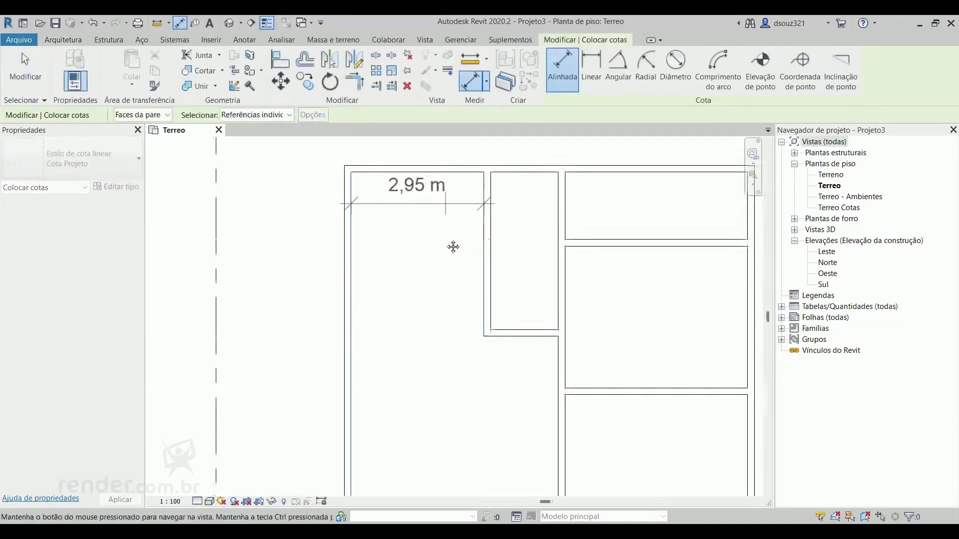
pyautogui.click(441, 198)
pyautogui.press('Escape')
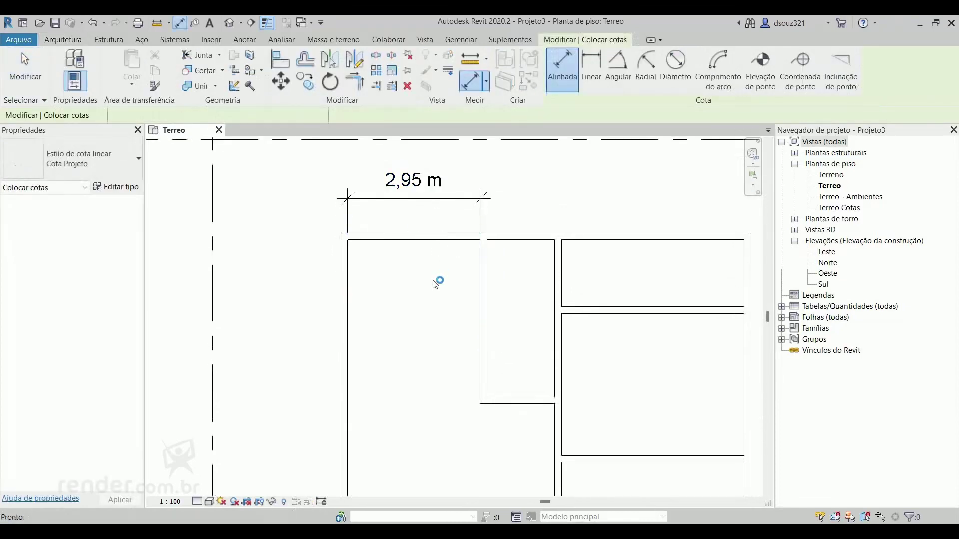
pyautogui.press('Escape')
pyautogui.scroll(-2, 372, 272)
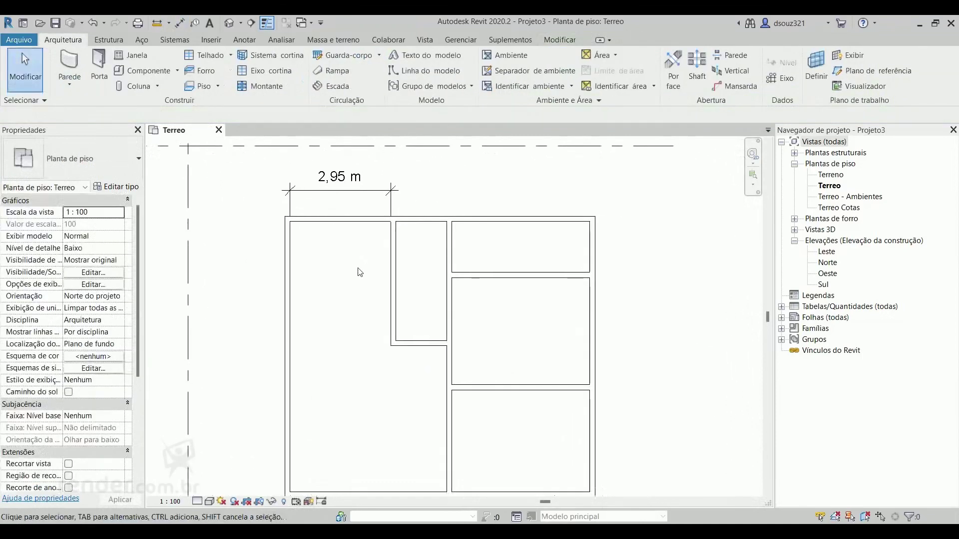
# Step: Add the 9,10 m overall width dimension above the 2,95 m one
pyautogui.press('d')
pyautogui.press('i')
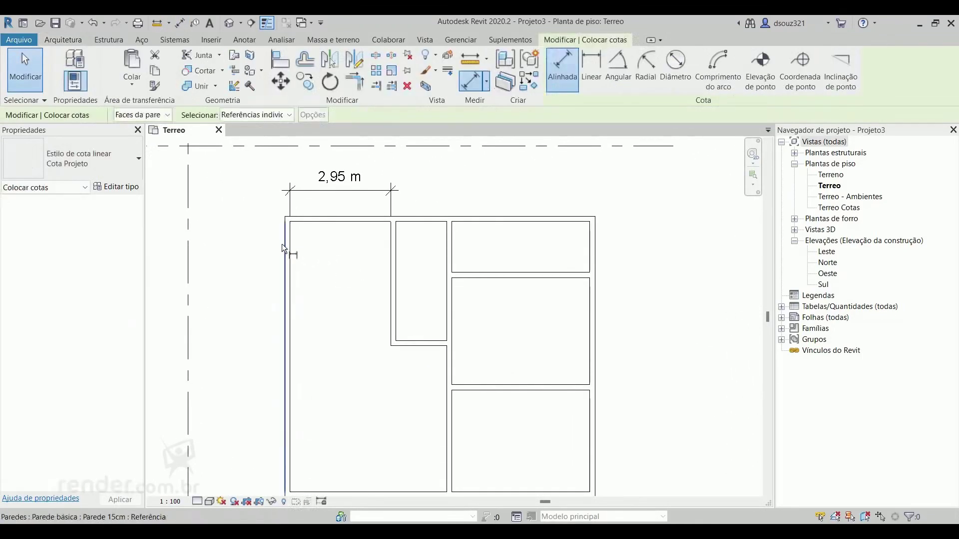
pyautogui.click(283, 244)
pyautogui.click(594, 257)
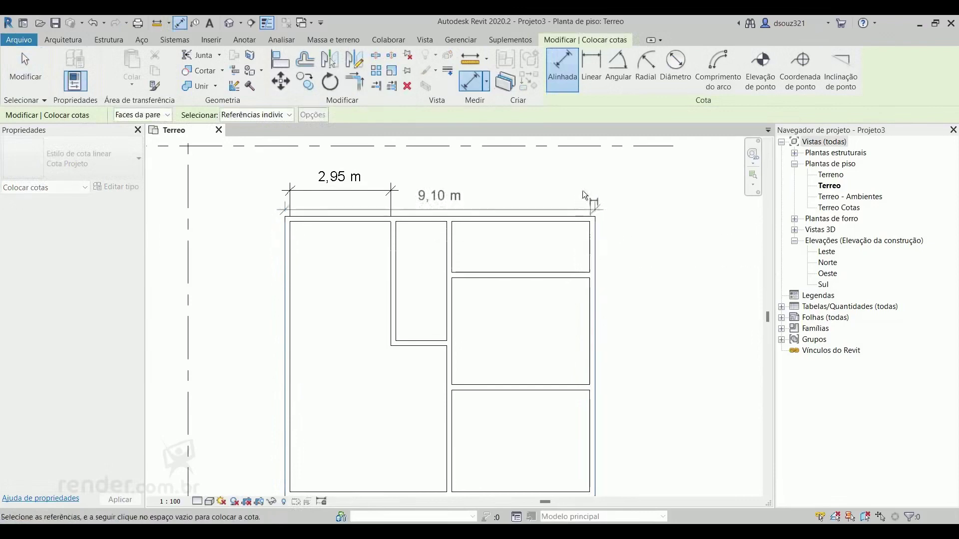
pyautogui.moveTo(574, 169); pyautogui.dragTo(564, 200, button='middle')
pyautogui.click(564, 200)
pyautogui.press('Escape')
pyautogui.press('Escape')
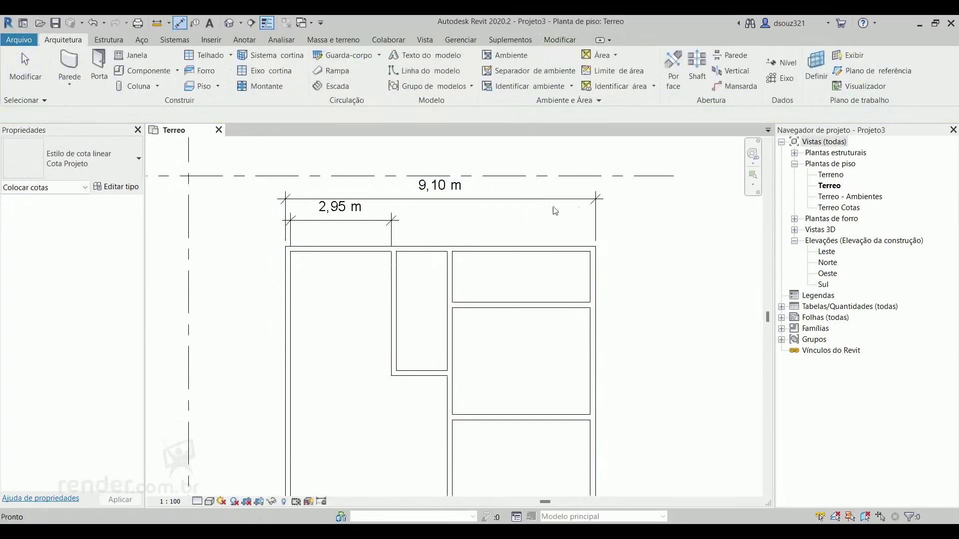
# Step: Move the left exterior wall so the overall width is 8,95 m
pyautogui.click(288, 320)
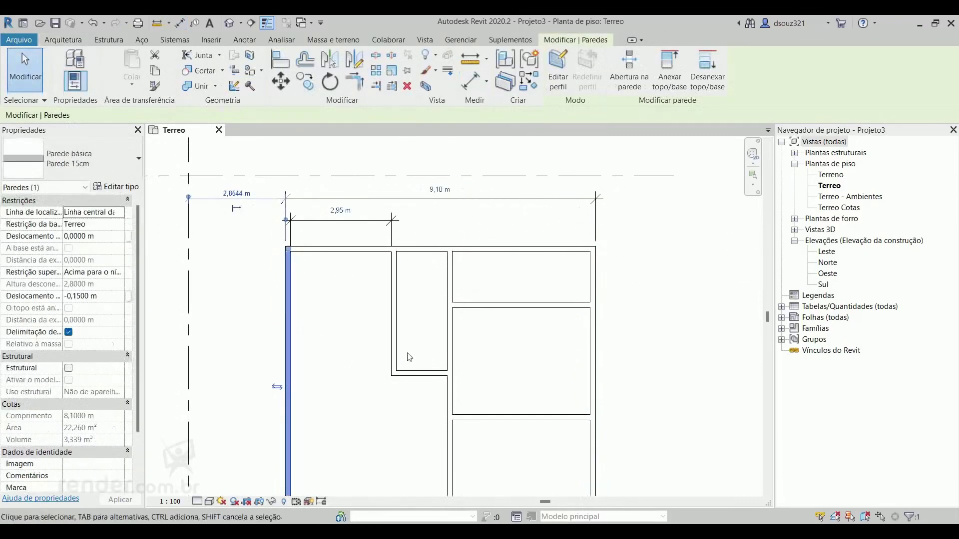
pyautogui.click(440, 189)
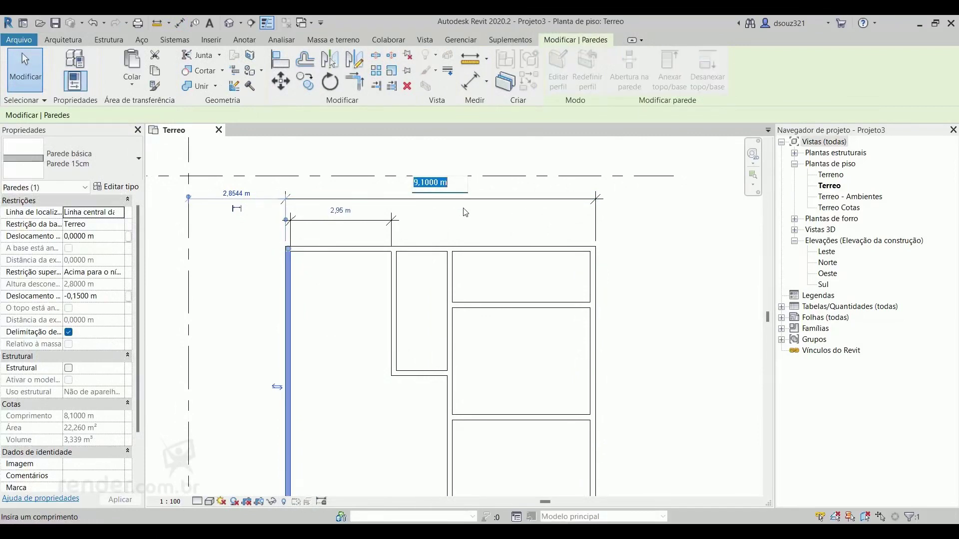
pyautogui.write('8,95')
pyautogui.press('Return')
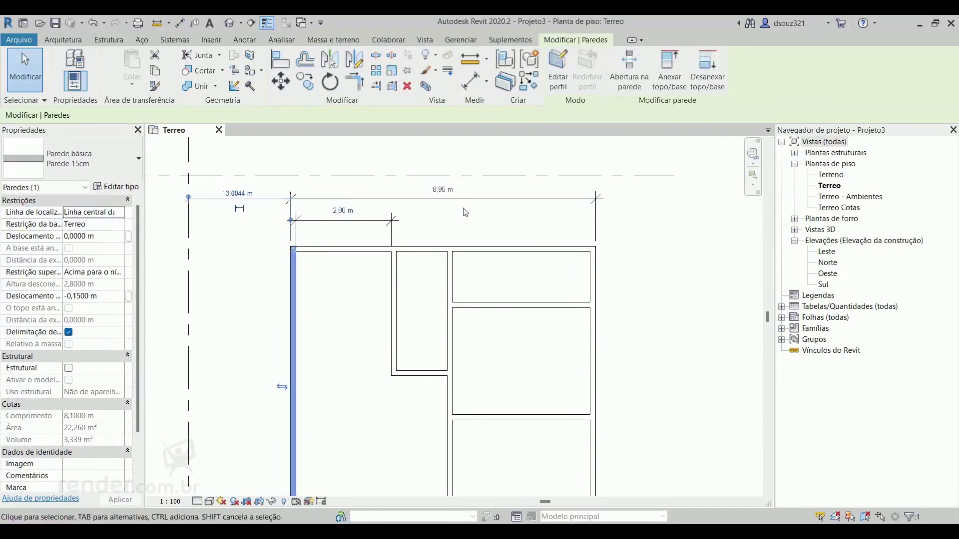
pyautogui.click(268, 239)
pyautogui.scroll(2, 353, 293)
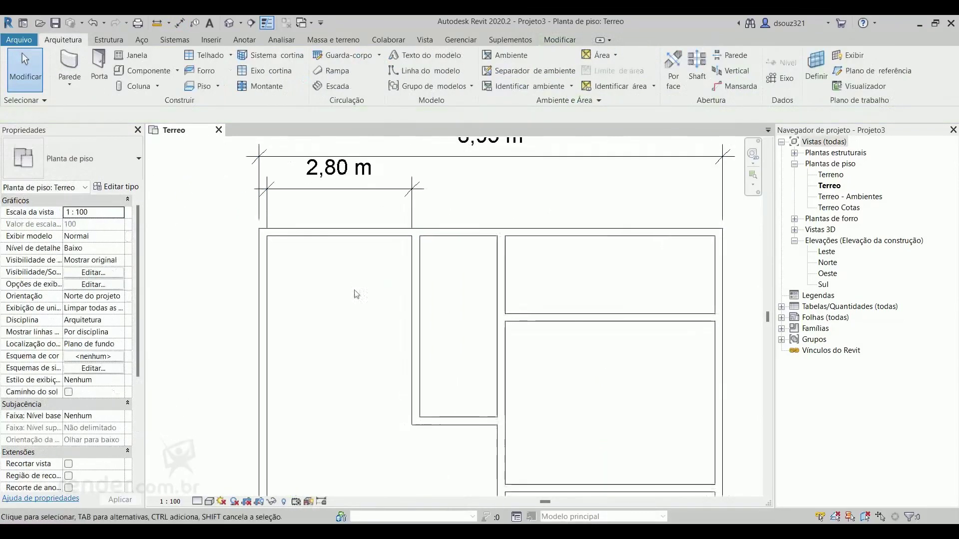
pyautogui.moveTo(353, 293); pyautogui.dragTo(274, 287, button='middle')
pyautogui.moveTo(284, 255); pyautogui.dragTo(311, 294, button='middle')
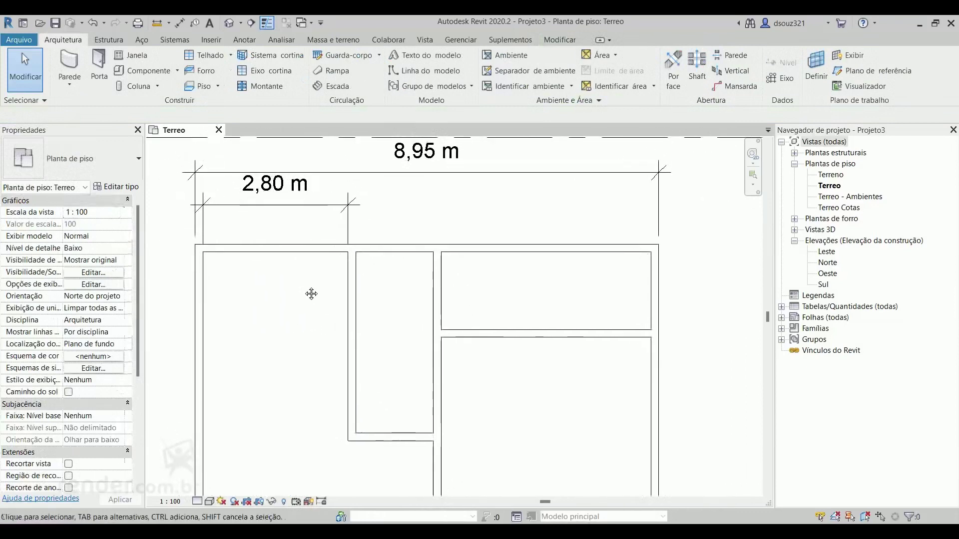
# Step: Move the interior wall so the first room is 3,35 m wide
pyautogui.click(349, 299)
pyautogui.click(278, 195)
pyautogui.write('3')
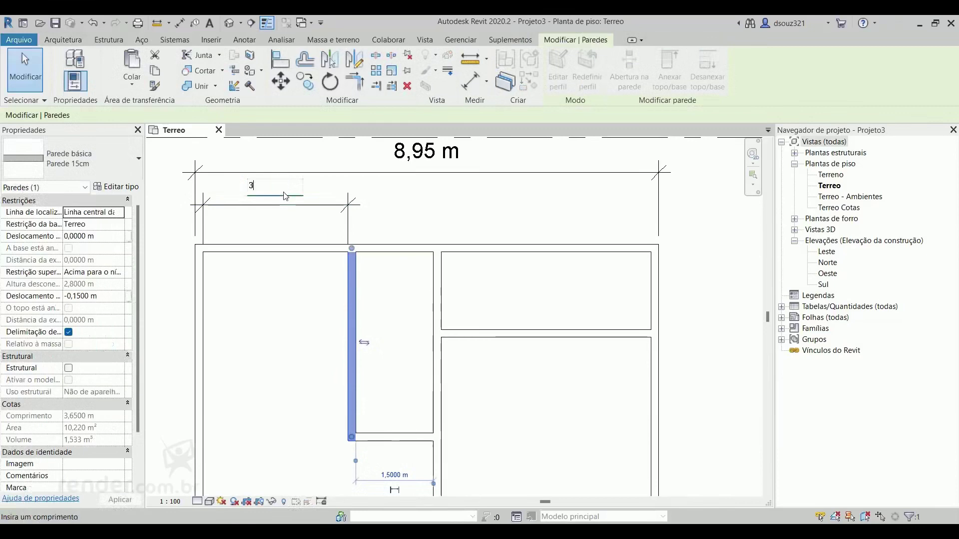
pyautogui.write(',35')
pyautogui.press('Return')
pyautogui.click(342, 257)
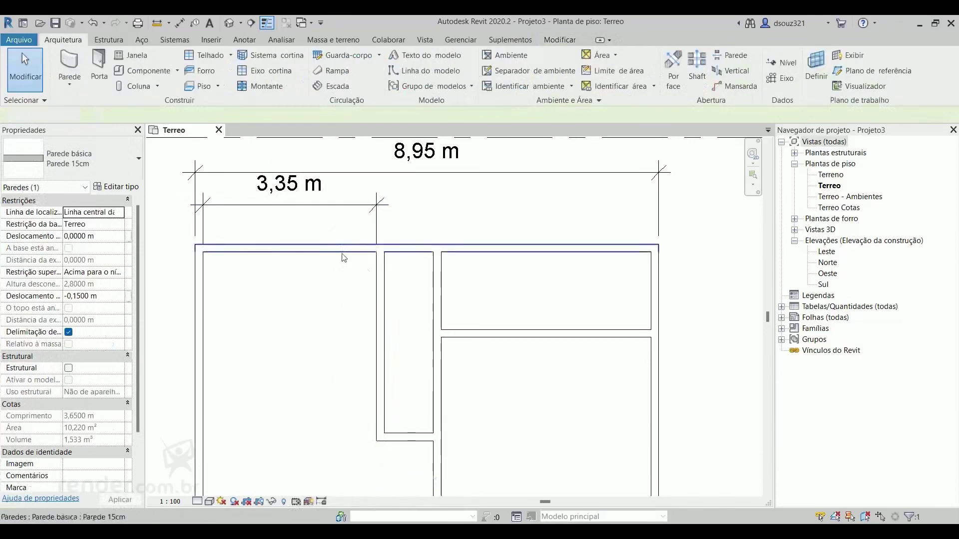
pyautogui.moveTo(414, 293); pyautogui.dragTo(390, 287, button='middle')
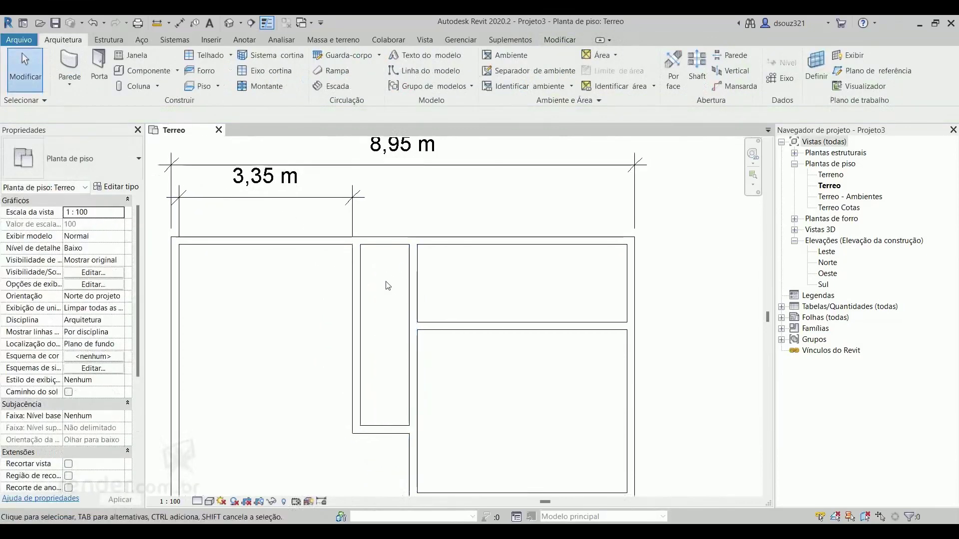
# Step: Dimension the narrow room's width (0,95 m) above the plan
pyautogui.press('d')
pyautogui.press('i')
pyautogui.click(364, 277)
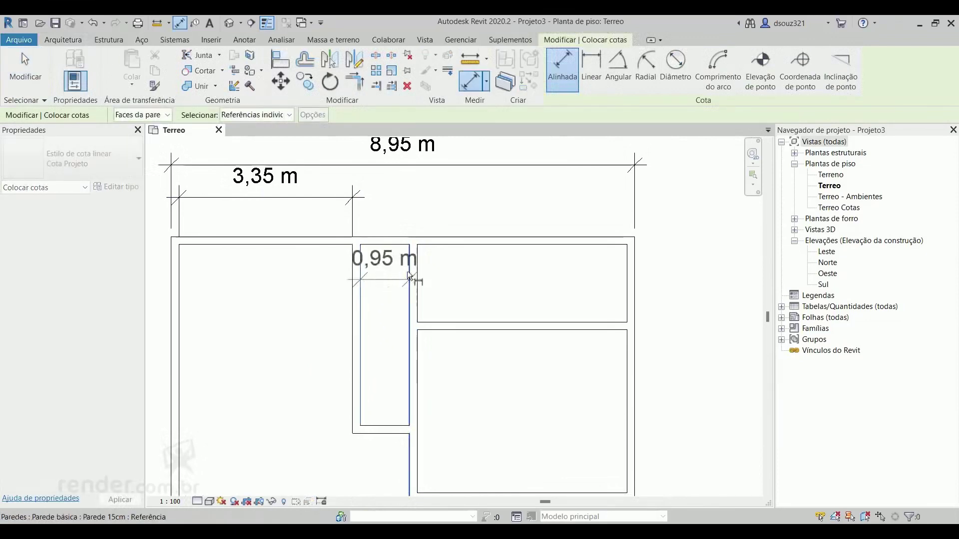
pyautogui.click(409, 276)
pyautogui.click(407, 199)
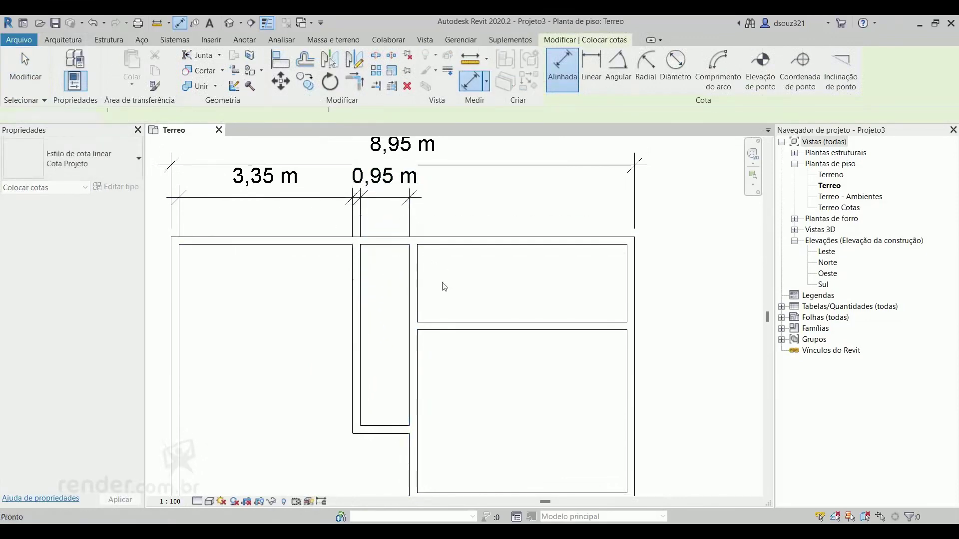
pyautogui.press('Escape')
# Step: Move the narrow room's right wall so the room is 1,50 m wide
pyautogui.click(413, 250)
pyautogui.click(375, 177)
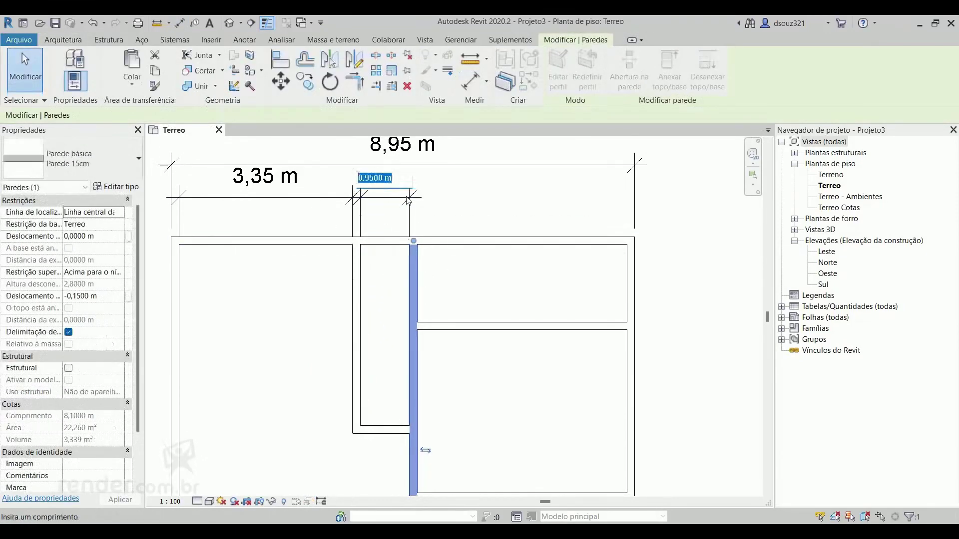
pyautogui.write('1,5')
pyautogui.press('Return')
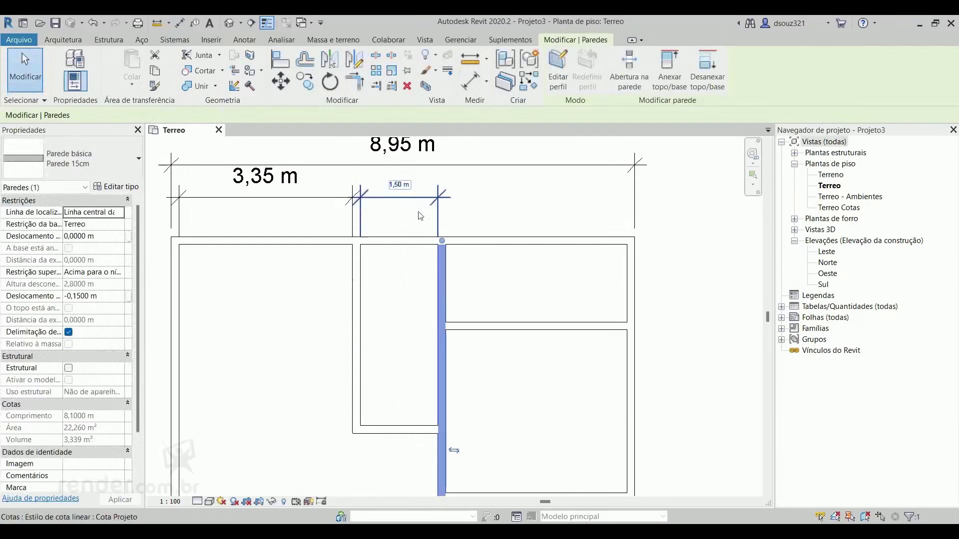
pyautogui.press('Escape')
pyautogui.scroll(-1, 460, 257)
pyautogui.scroll(-1, 472, 280)
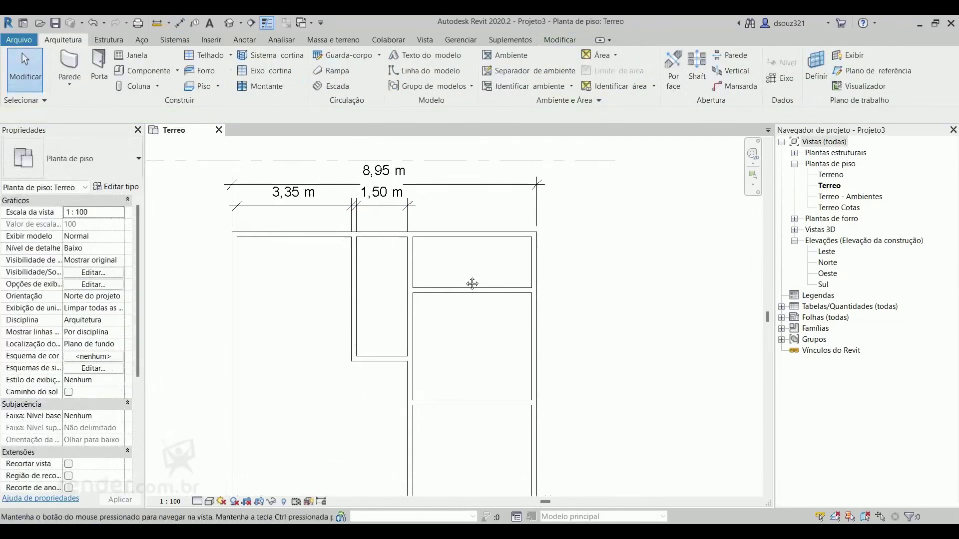
# Step: Add the 3,50 m dimension, then delete the 3,35 / 1,50 / 3,50 m dimension row
pyautogui.press('d')
pyautogui.press('i')
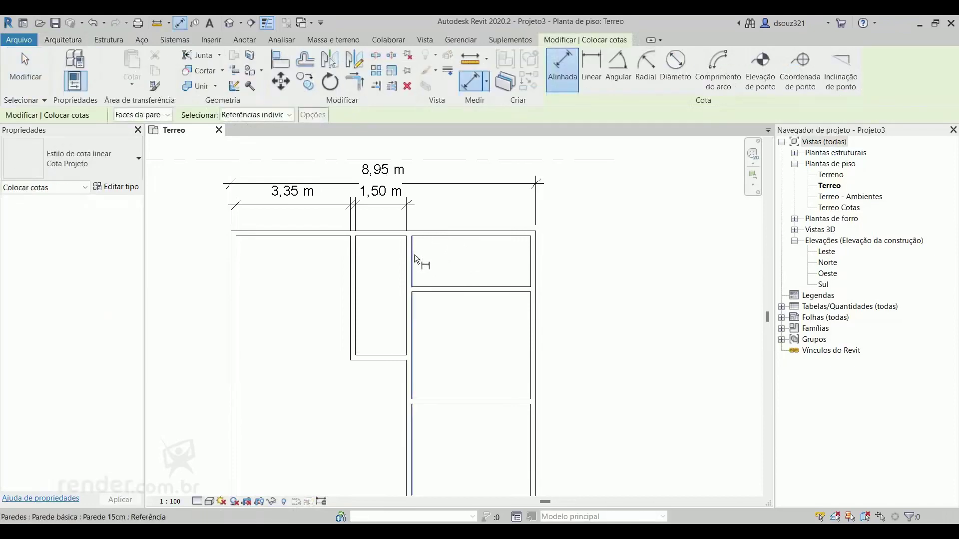
pyautogui.click(414, 254)
pyautogui.click(497, 206)
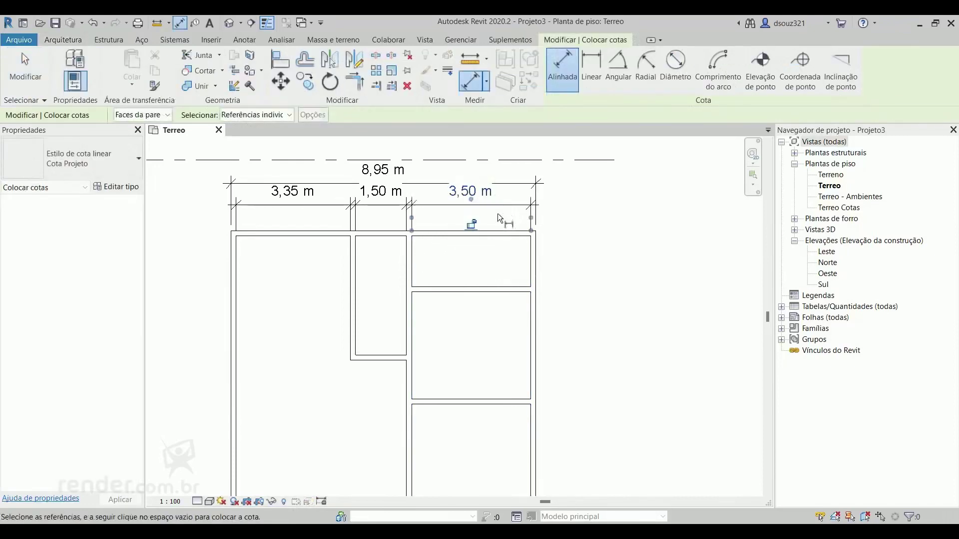
pyautogui.press('Escape')
pyautogui.press('Escape')
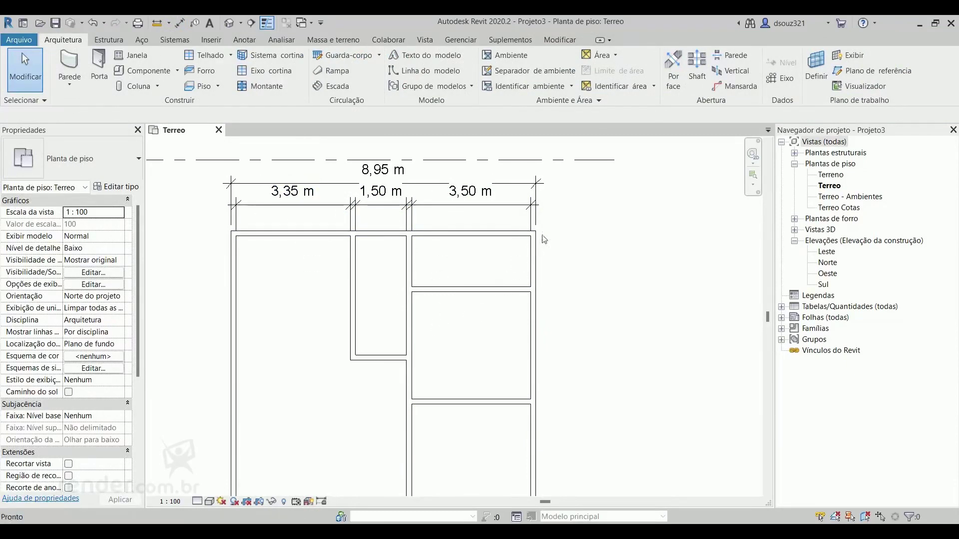
pyautogui.click(308, 203)
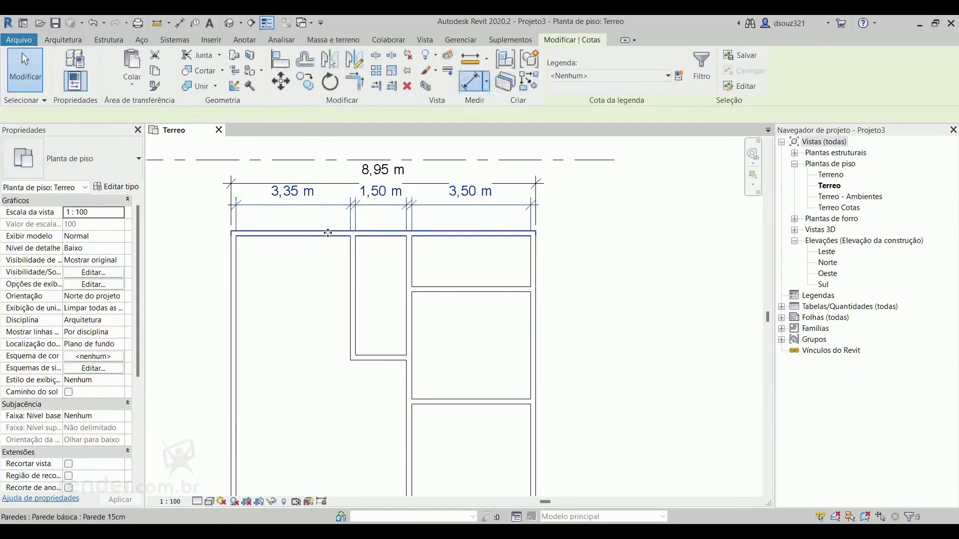
pyautogui.press('Delete')
# Step: Reframe the floor plan and start the Wall tool with WA
pyautogui.scroll(-2, 398, 329)
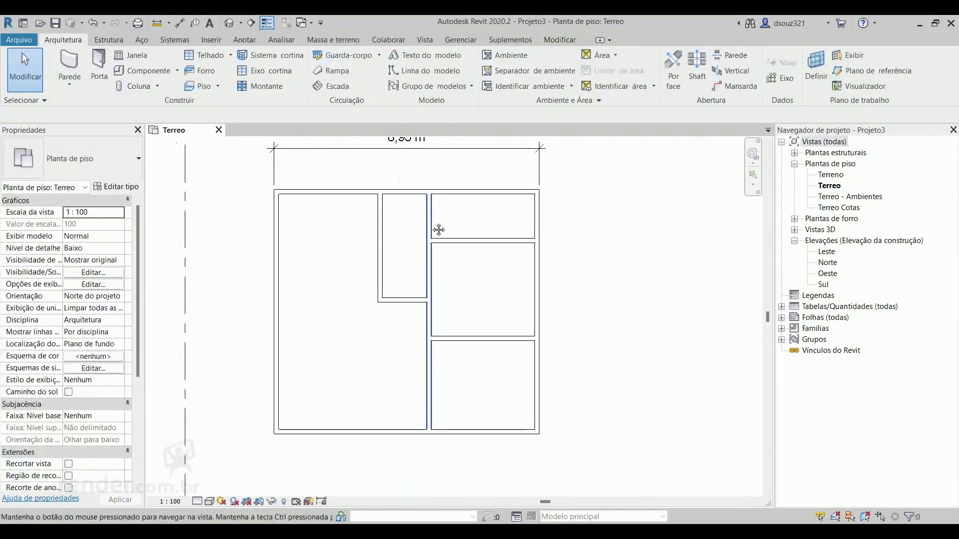
pyautogui.moveTo(411, 332); pyautogui.dragTo(369, 276, button='middle')
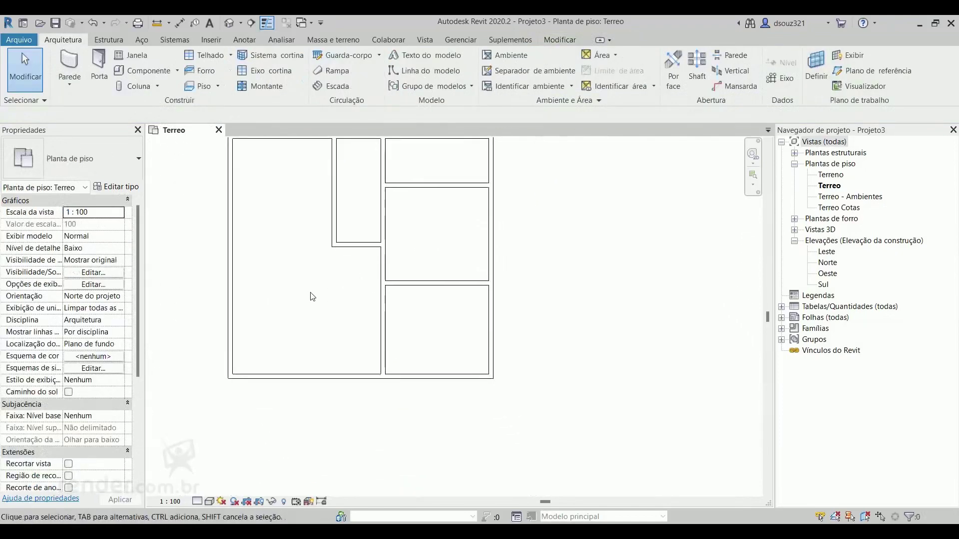
pyautogui.moveTo(284, 296)
pyautogui.mouseDown(button='middle')
pyautogui.moveTo(330, 349)
pyautogui.moveTo(298, 342)
pyautogui.mouseUp(button='middle')
pyautogui.scroll(1, 323, 328)
pyautogui.moveTo(267, 314); pyautogui.dragTo(288, 320, button='middle')
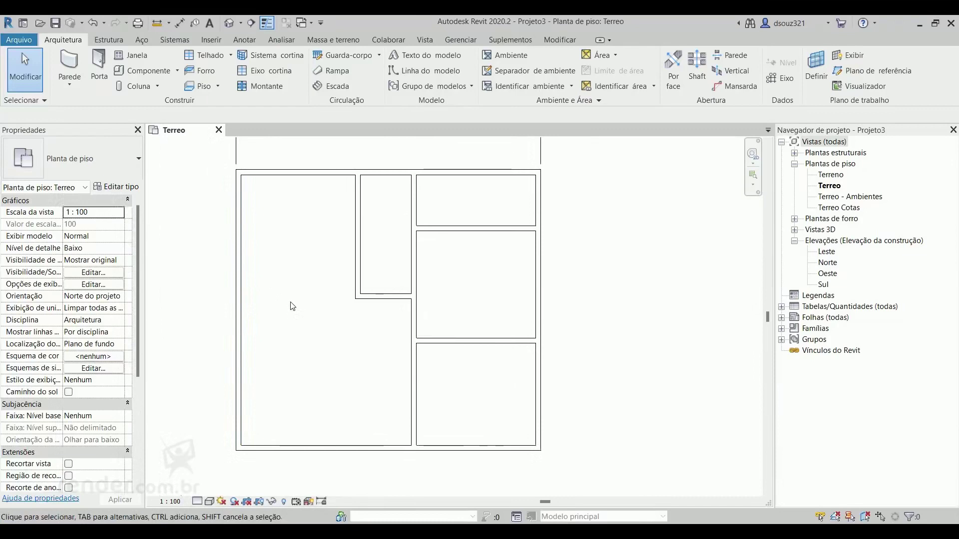
pyautogui.moveTo(292, 307); pyautogui.dragTo(308, 311, button='middle')
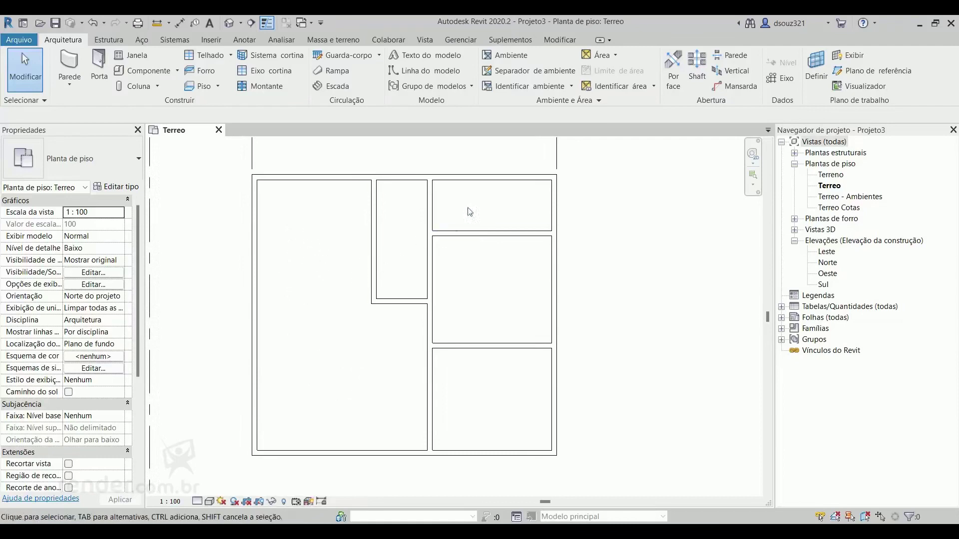
pyautogui.moveTo(483, 301); pyautogui.dragTo(462, 292, button='middle')
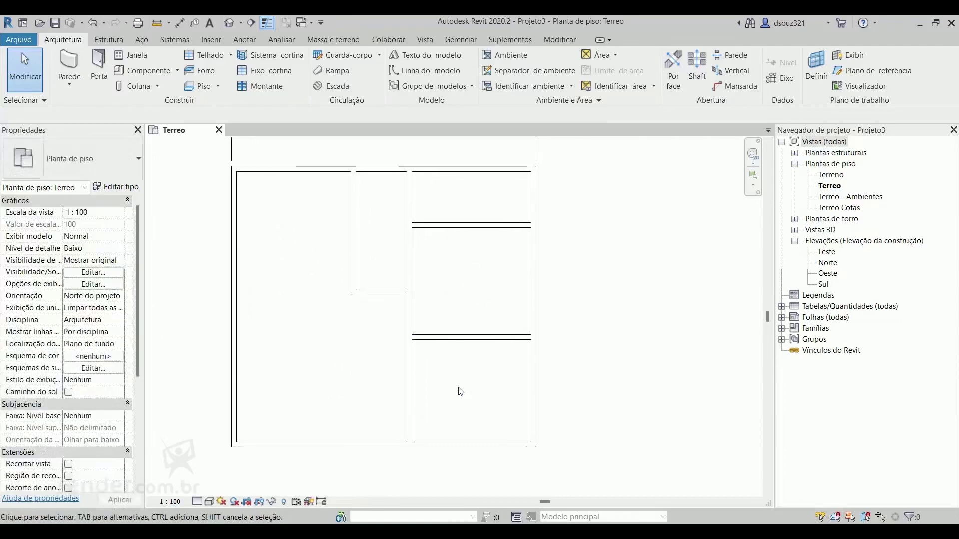
pyautogui.moveTo(450, 388); pyautogui.dragTo(454, 389, button='middle')
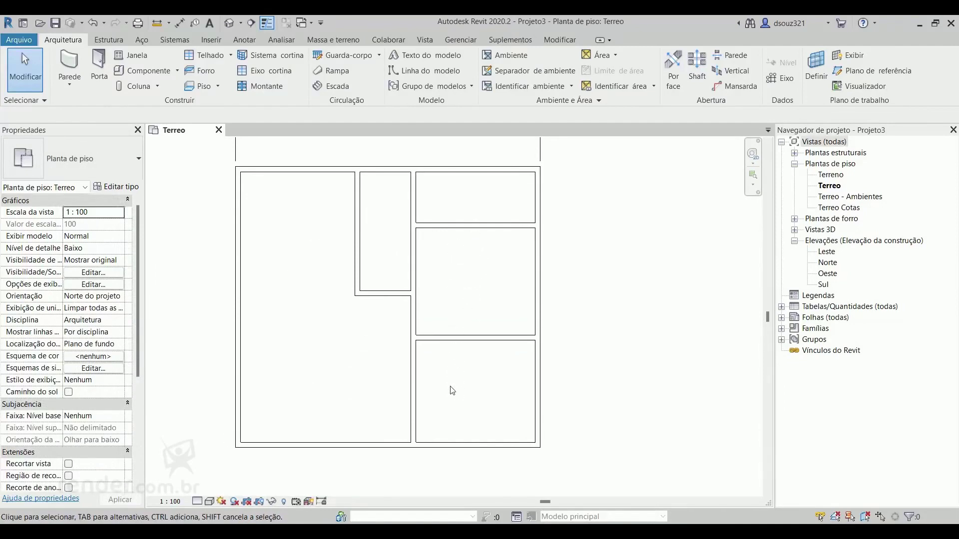
pyautogui.moveTo(325, 337); pyautogui.dragTo(335, 350, button='middle')
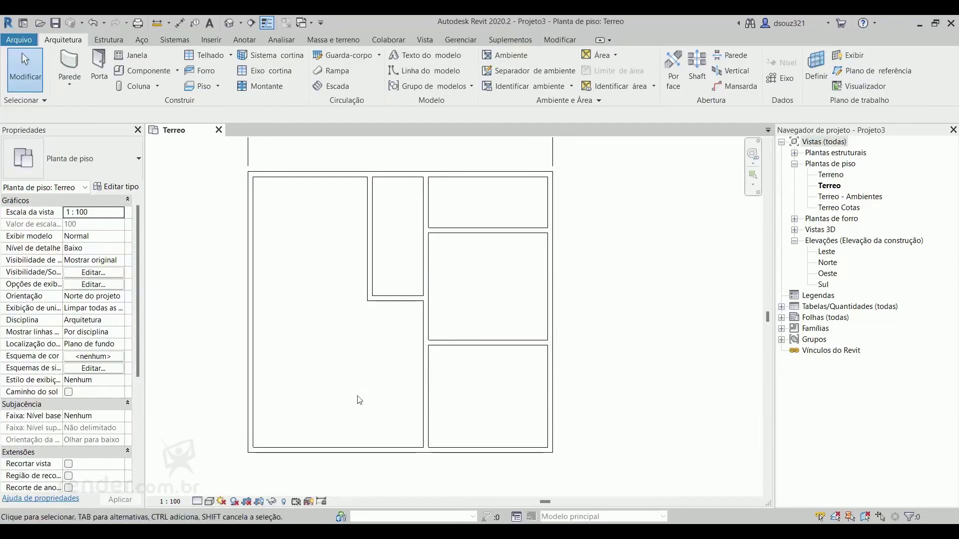
pyautogui.moveTo(317, 258); pyautogui.dragTo(368, 306, button='middle')
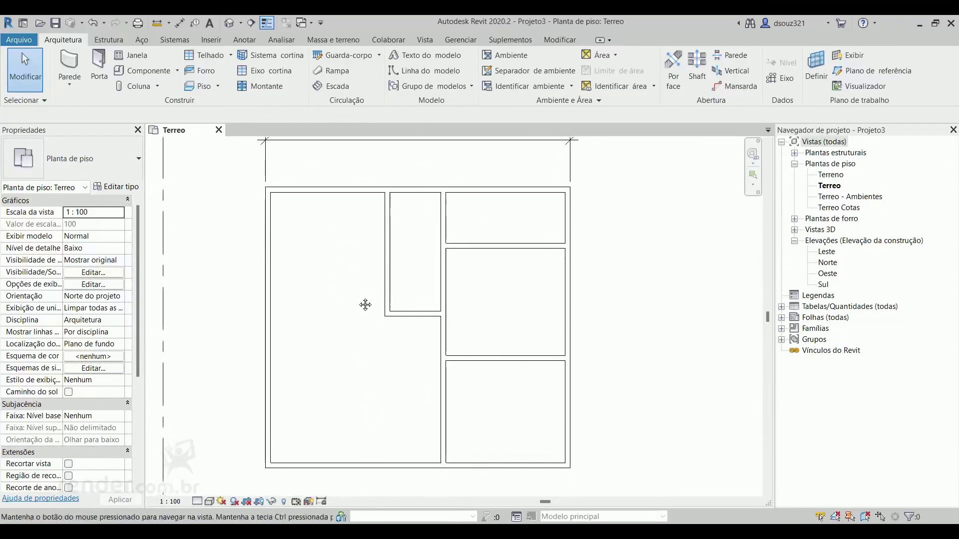
pyautogui.press('w')
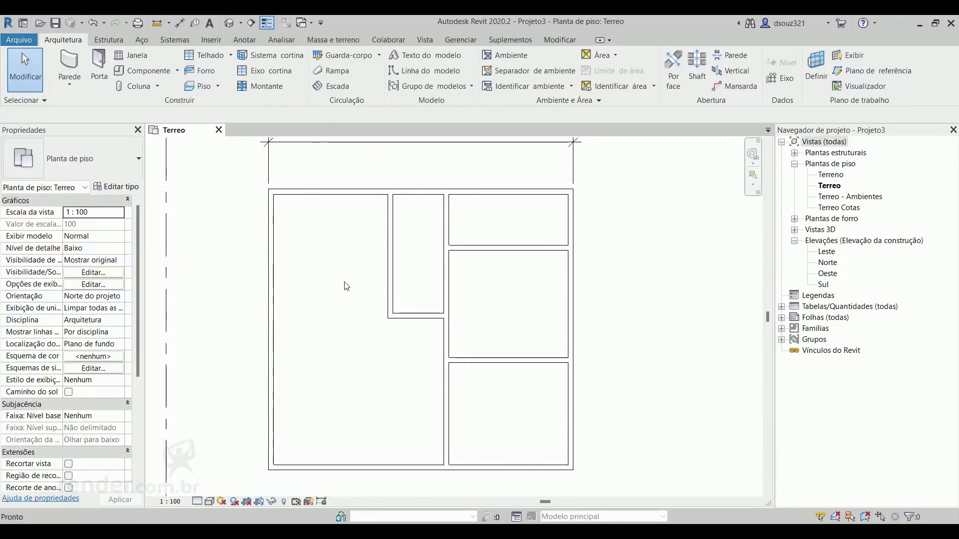
pyautogui.press('a')
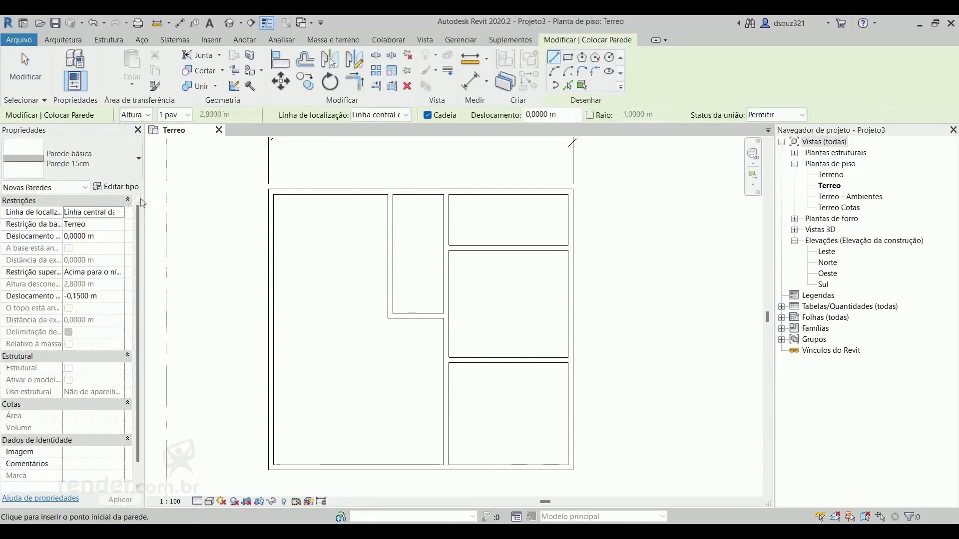
# Step: Duplicate the Parede 15cm wall type as Meia Parede 0,15m
pyautogui.click(117, 186)
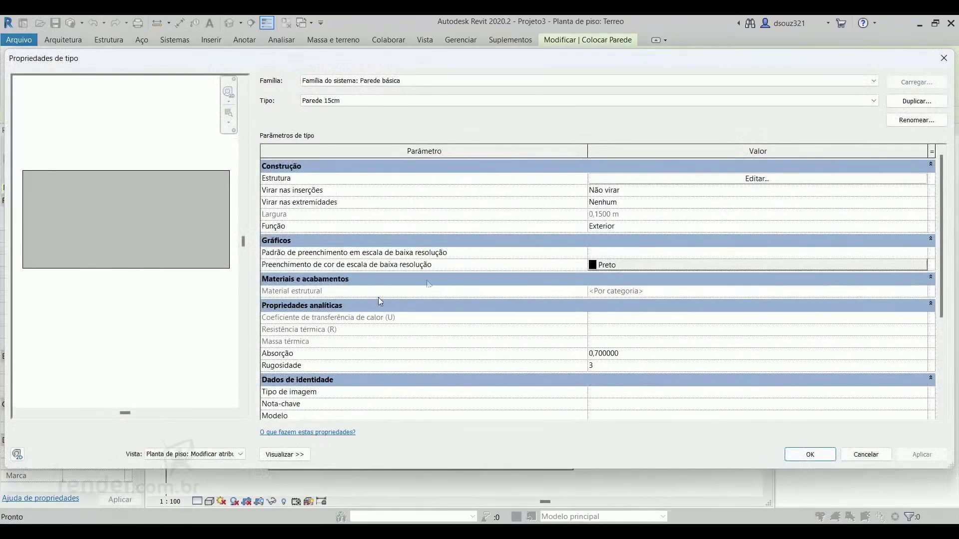
pyautogui.click(914, 101)
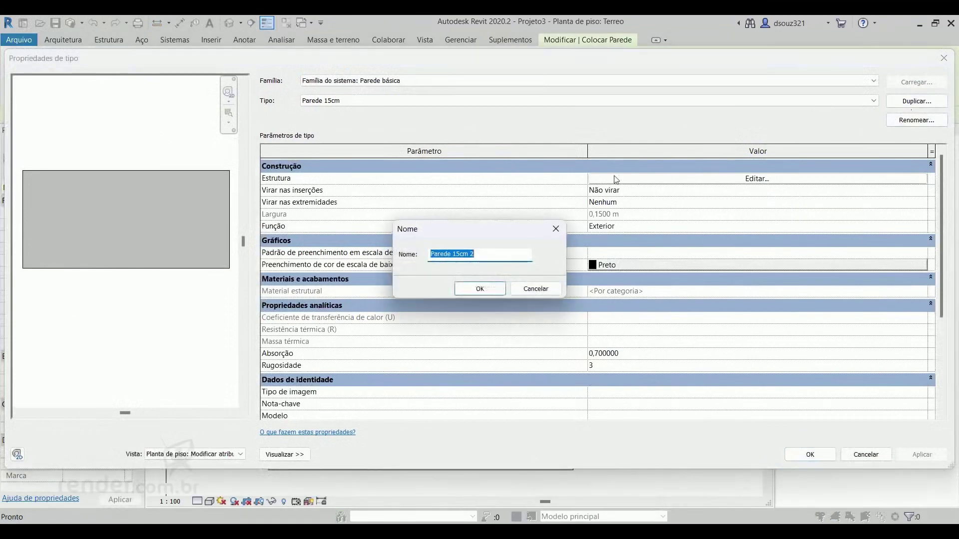
pyautogui.click(477, 254)
pyautogui.moveTo(480, 254); pyautogui.dragTo(428, 253)
pyautogui.write('Me')
pyautogui.write('m')
pyautogui.click(503, 292)
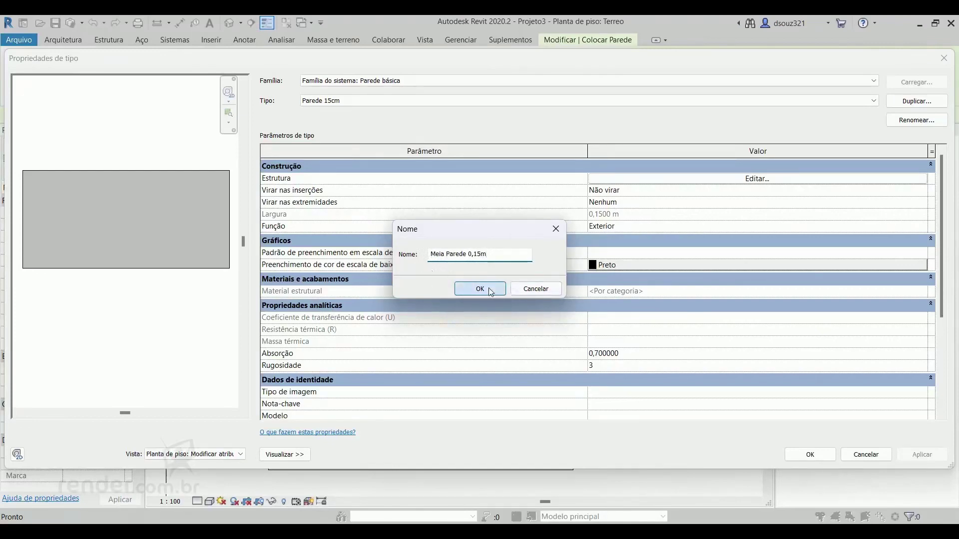
# Step: Review the new type's Estrutura layers unchanged and confirm the type properties
pyautogui.click(691, 180)
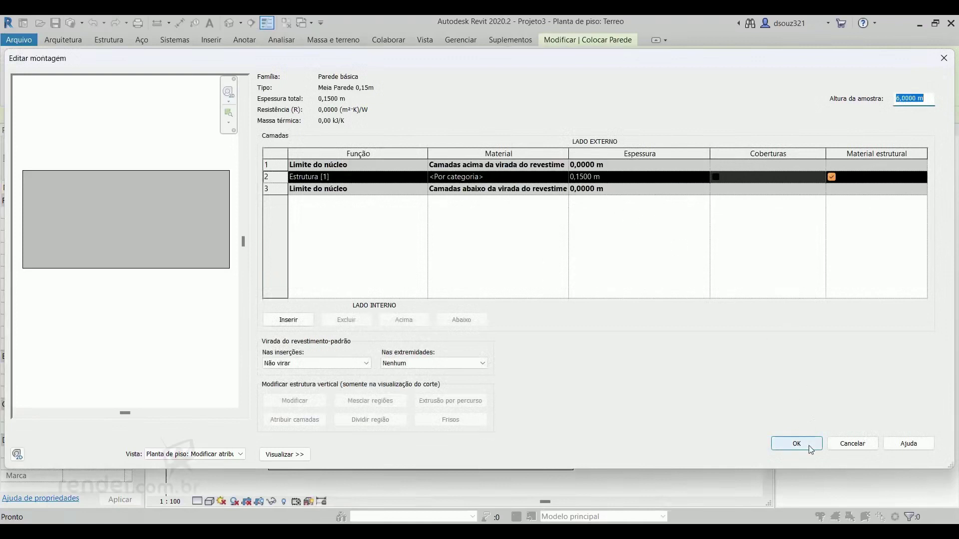
pyautogui.click(808, 445)
pyautogui.scroll(-5, 591, 247)
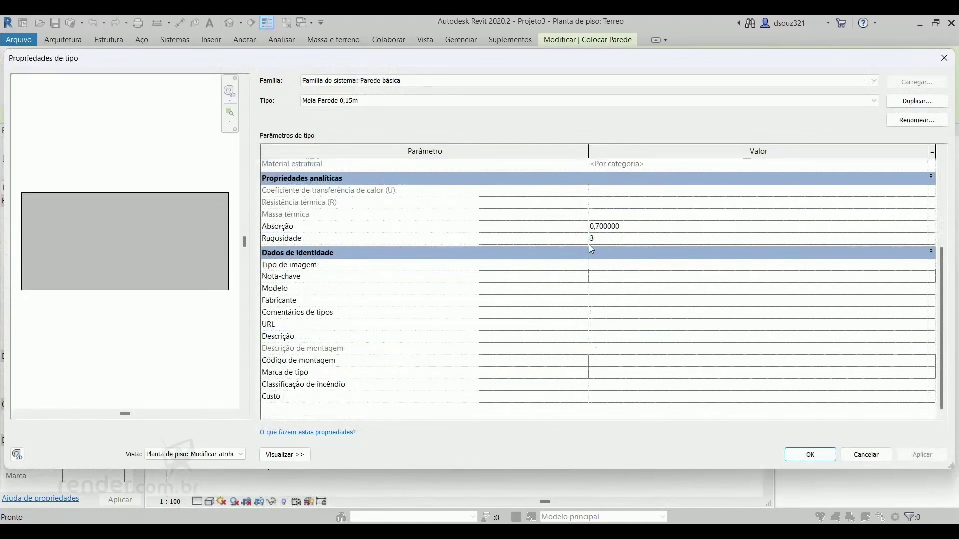
pyautogui.scroll(1, 589, 244)
pyautogui.scroll(4, 584, 260)
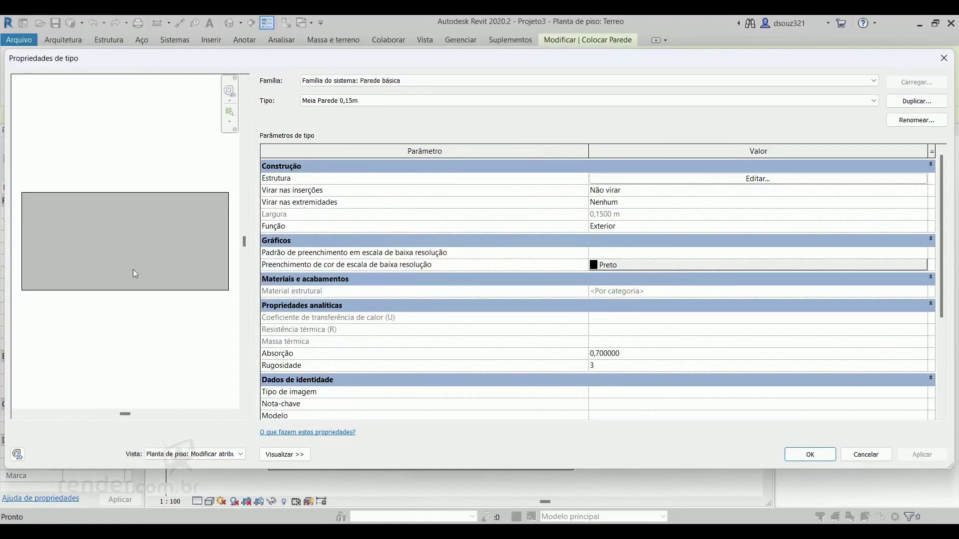
pyautogui.click(824, 454)
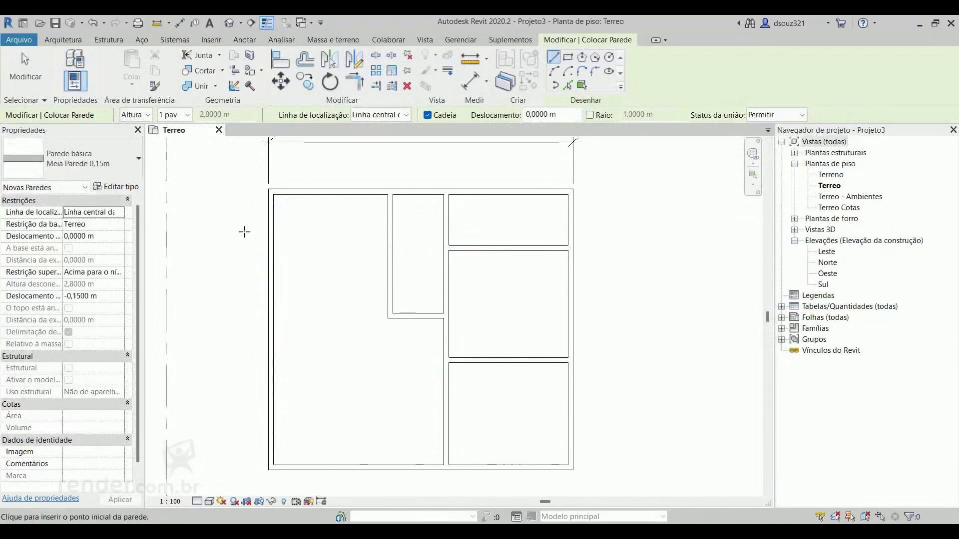
# Step: Set Restrição superior to Não conectado and Altura desconectada to 1,30 m
pyautogui.click(112, 272)
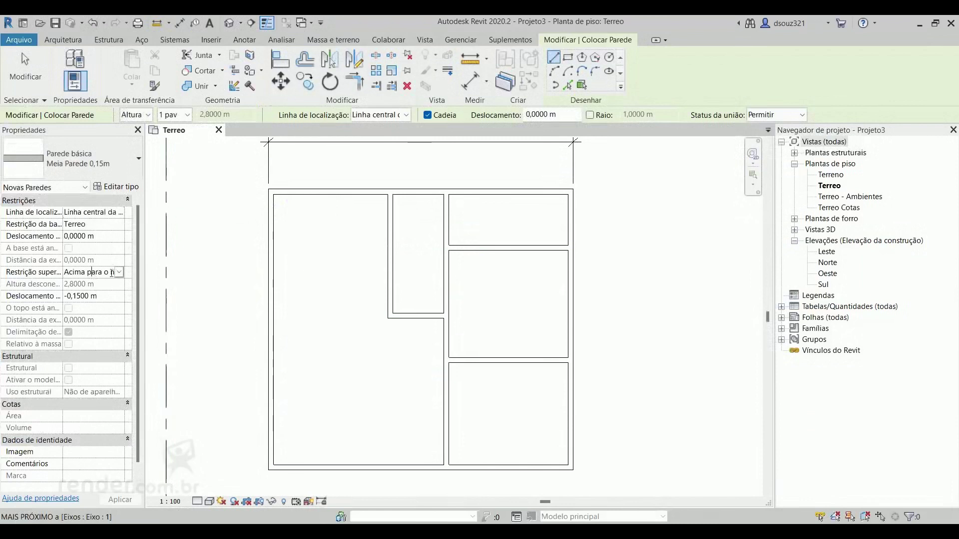
pyautogui.click(120, 273)
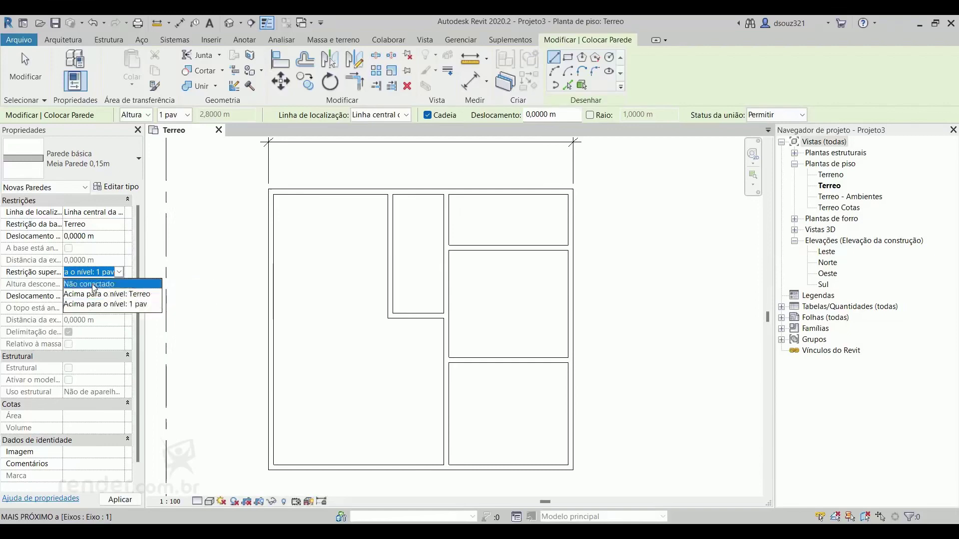
pyautogui.click(92, 284)
pyautogui.moveTo(30, 283)
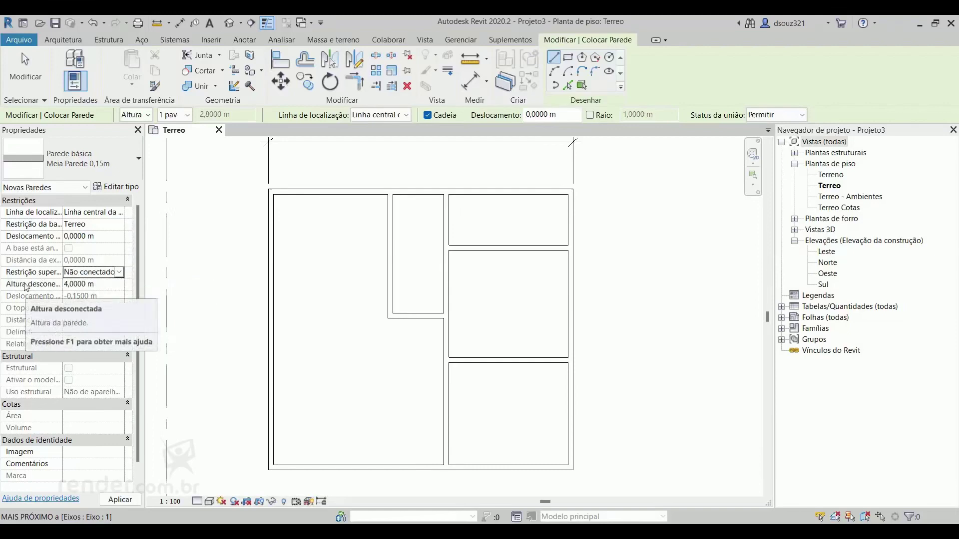
pyautogui.click(63, 284)
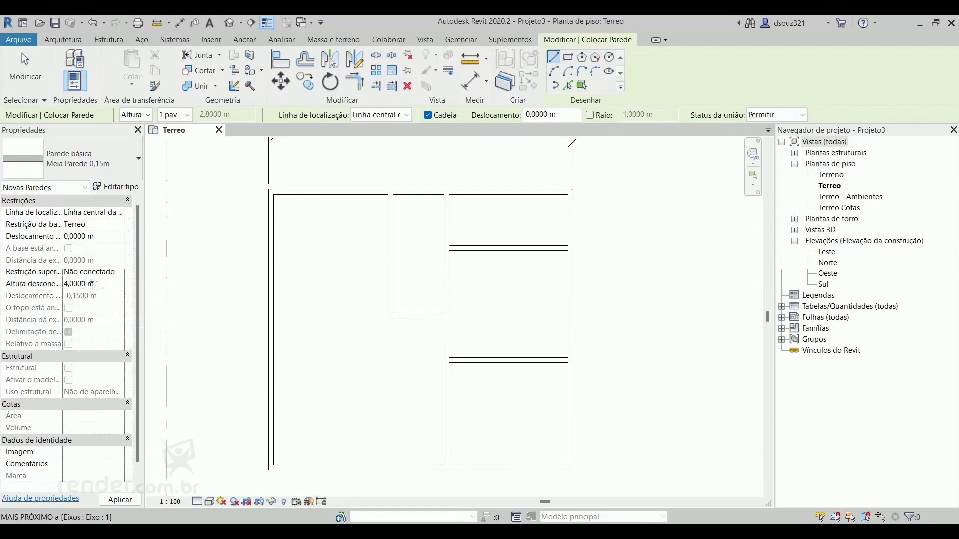
pyautogui.press('BackSpace')
pyautogui.press('Return')
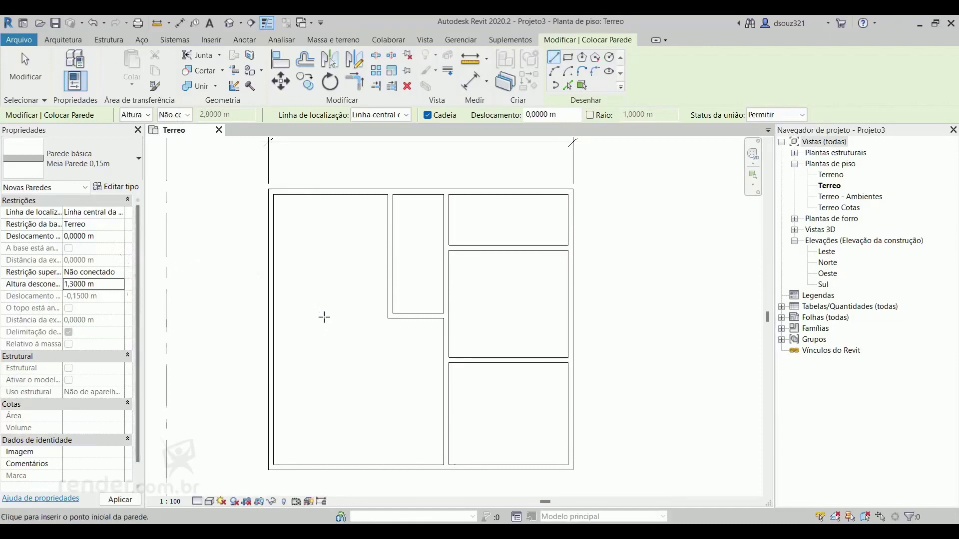
pyautogui.scroll(2, 325, 317)
pyautogui.scroll(1, 326, 318)
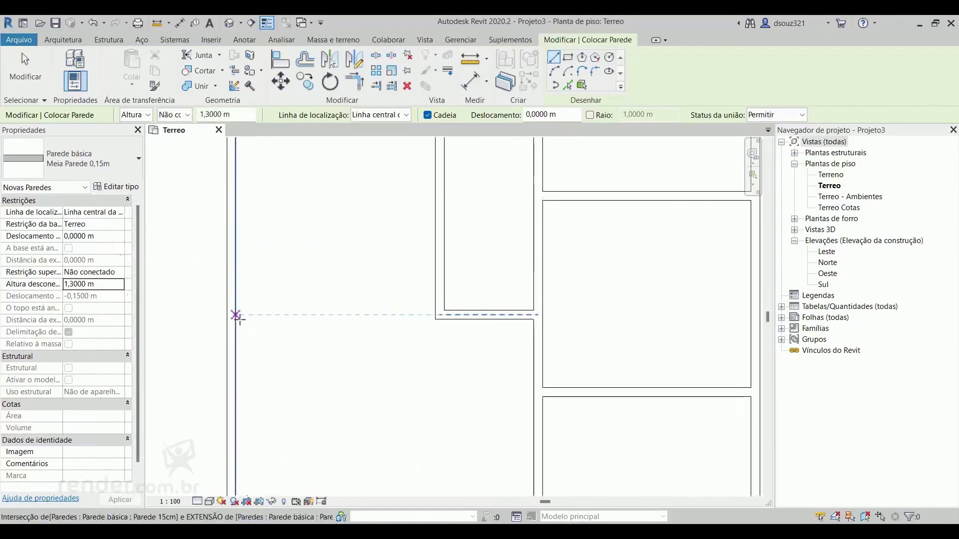
# Step: Draw a 2,10 m Meia Parede 0,15m half-wall from the left exterior wall into the left room
pyautogui.click(235, 316)
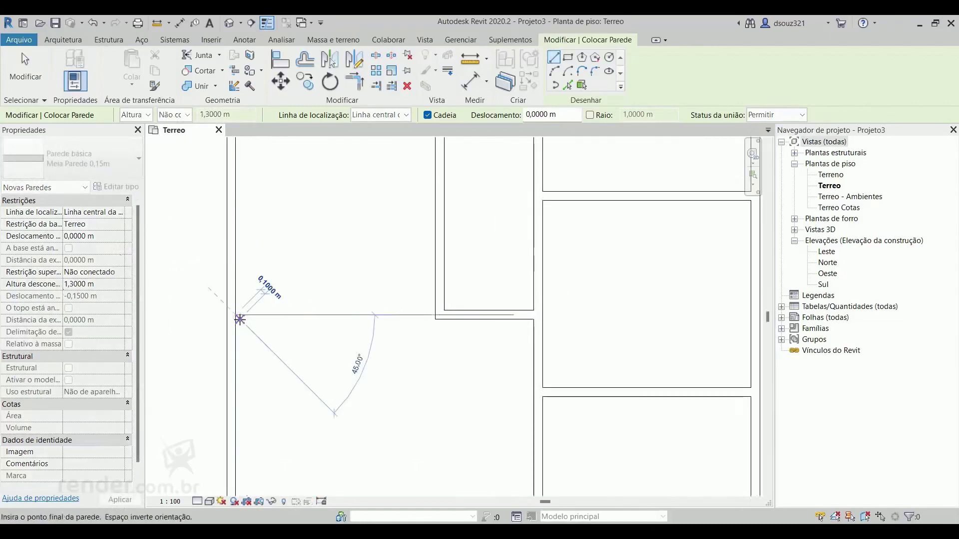
pyautogui.click(355, 315)
pyautogui.press('Escape')
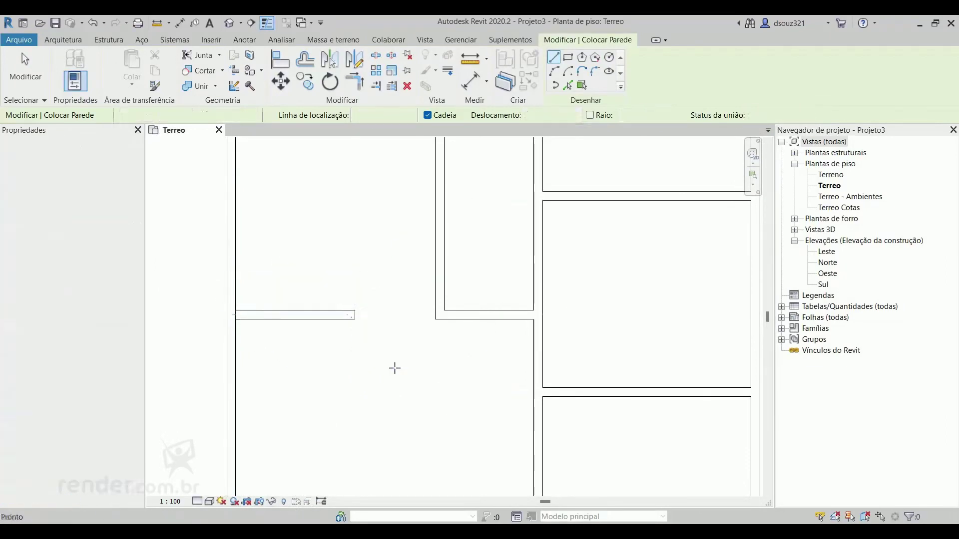
pyautogui.press('Escape')
pyautogui.scroll(-4, 392, 362)
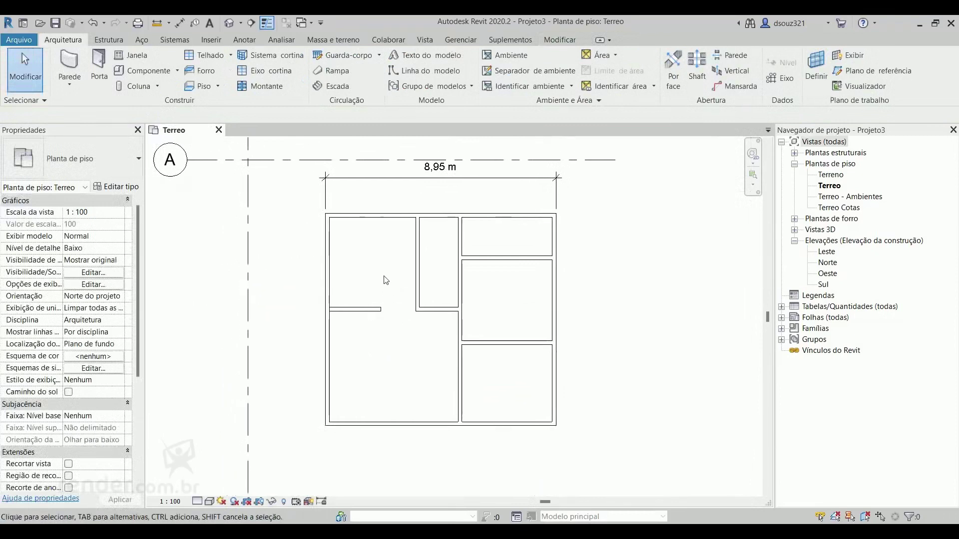
pyautogui.moveTo(381, 254); pyautogui.dragTo(341, 336, button='middle')
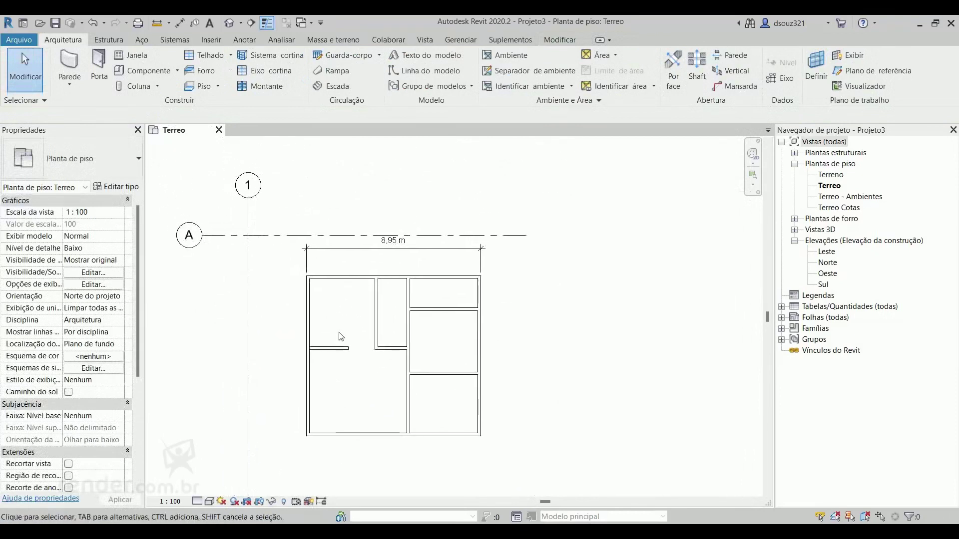
pyautogui.moveTo(340, 317); pyautogui.dragTo(320, 313, button='middle')
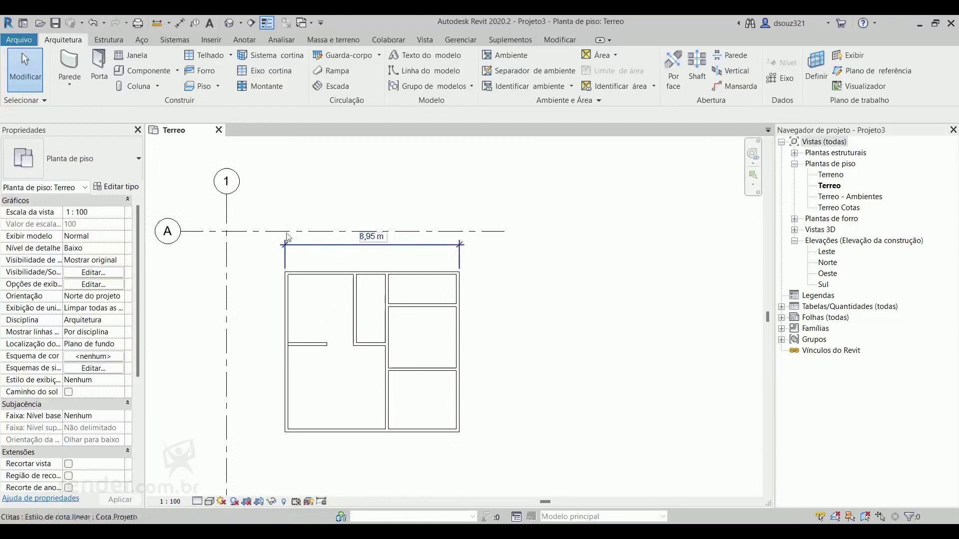
# Step: Draw section Corte 1 horizontally across the Terreo plan through the half-wall
pyautogui.click(251, 23)
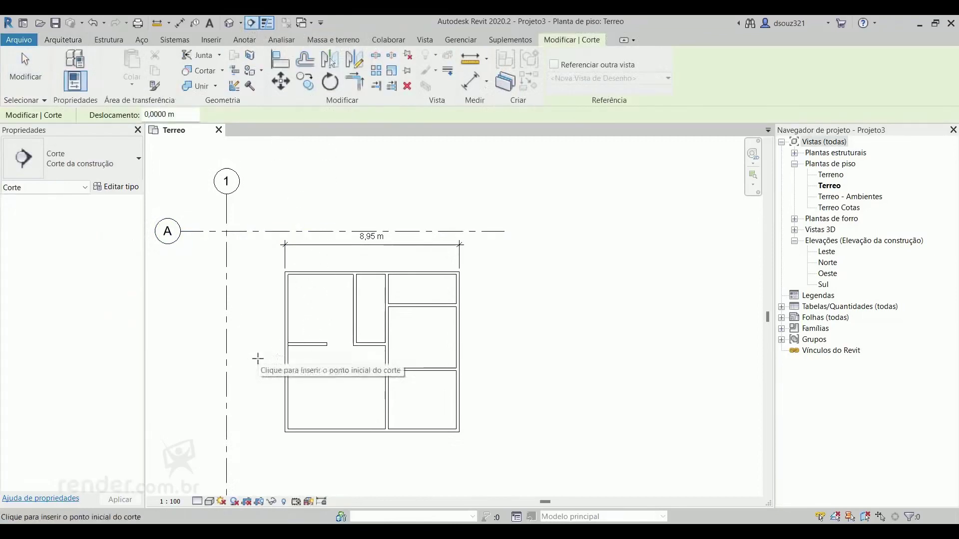
pyautogui.moveTo(254, 367); pyautogui.dragTo(264, 365, button='middle')
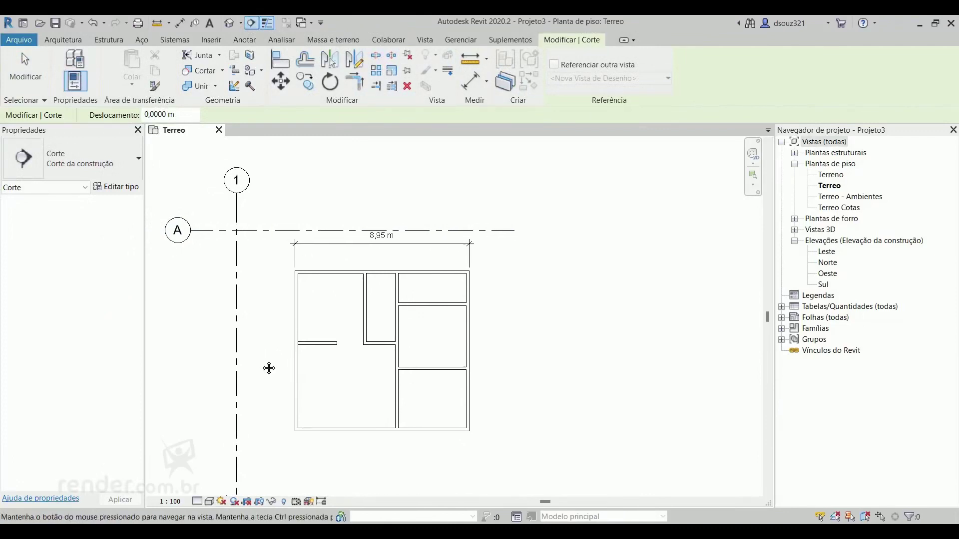
pyautogui.scroll(1, 262, 360)
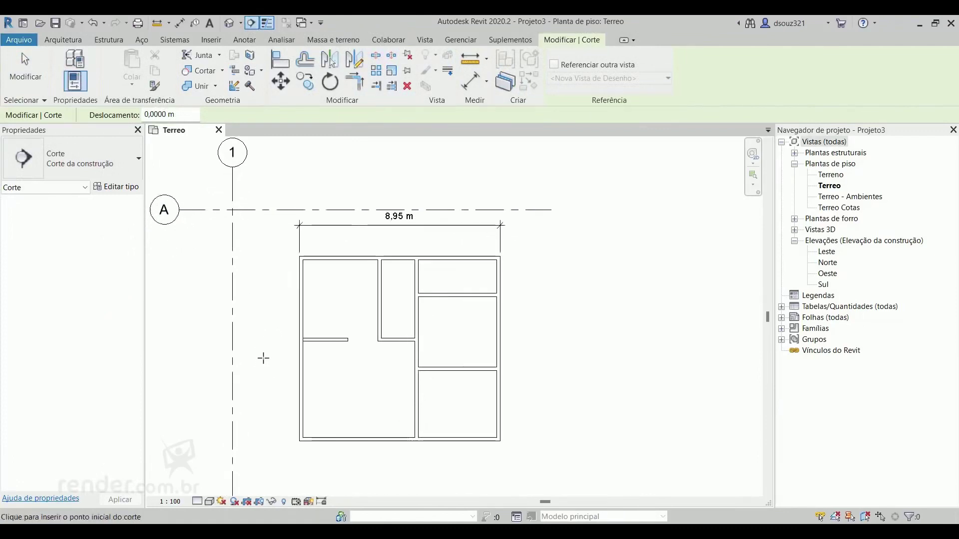
pyautogui.click(263, 358)
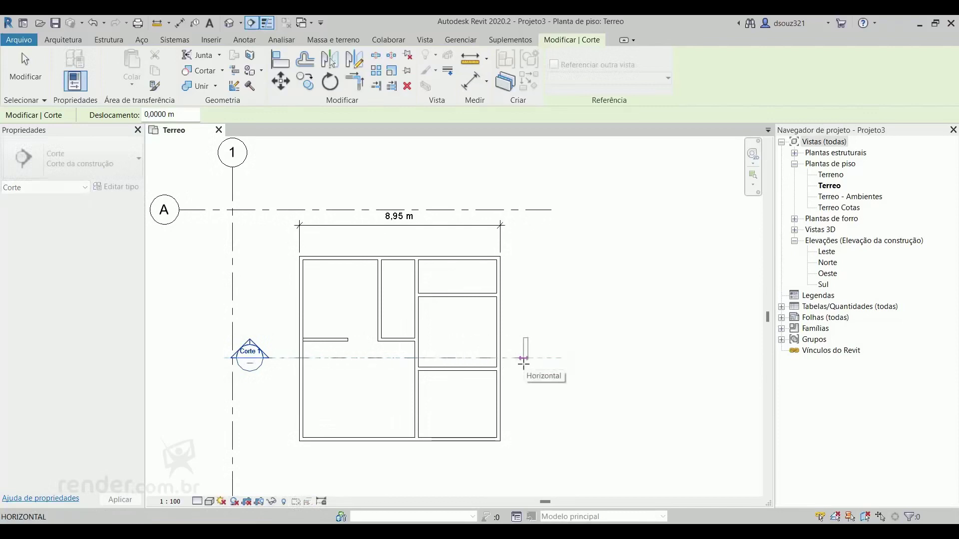
pyautogui.click(526, 358)
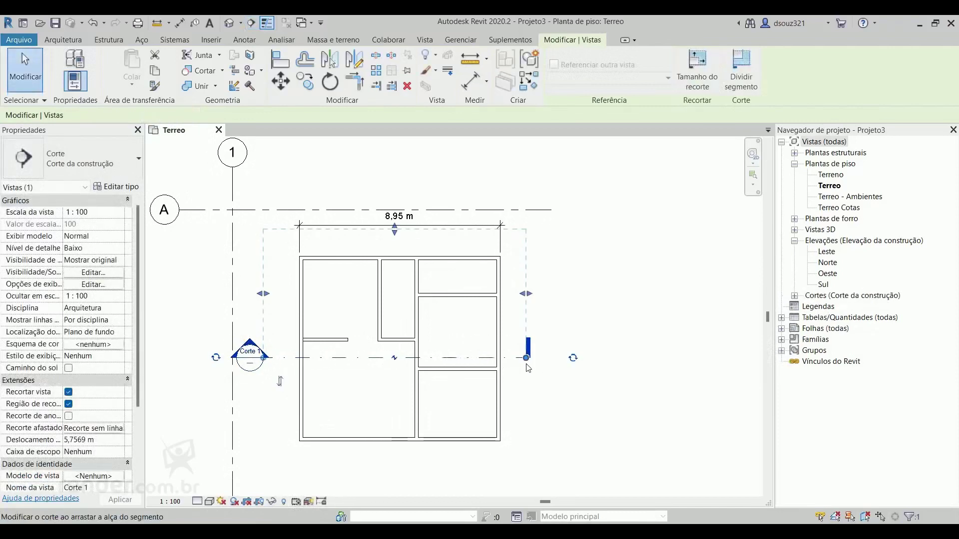
pyautogui.press('Escape')
pyautogui.press('Escape')
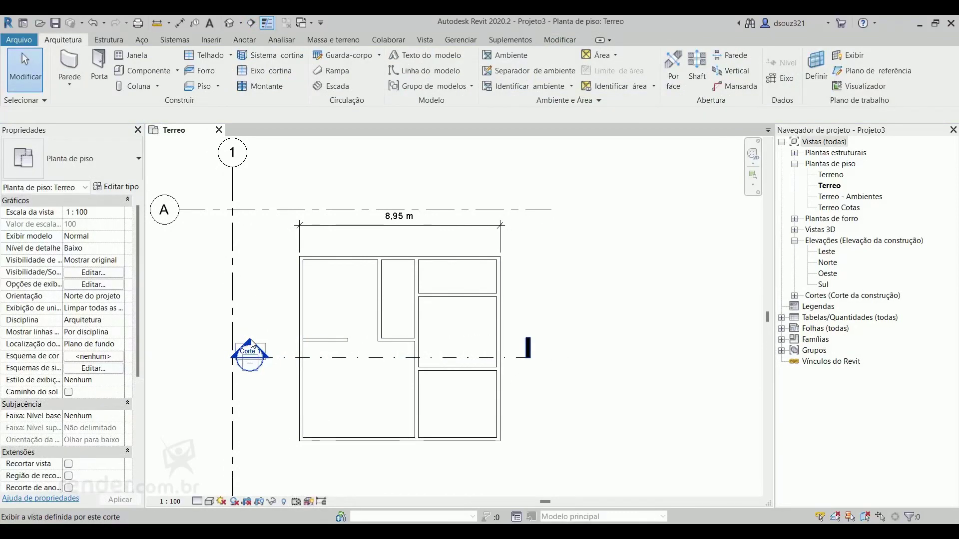
# Step: In Corte 1, confirm with a temporary DI dimension that the half-wall is 1,30 m tall, then close it
pyautogui.doubleClick(252, 344)
pyautogui.scroll(3, 266, 356)
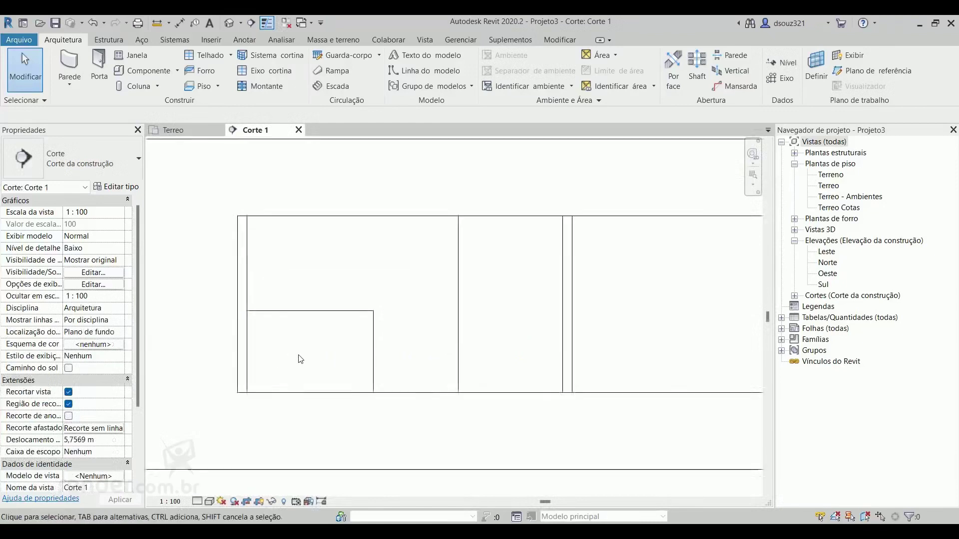
pyautogui.scroll(1, 299, 360)
pyautogui.moveTo(349, 358); pyautogui.dragTo(287, 344, button='middle')
pyautogui.scroll(-1, 315, 328)
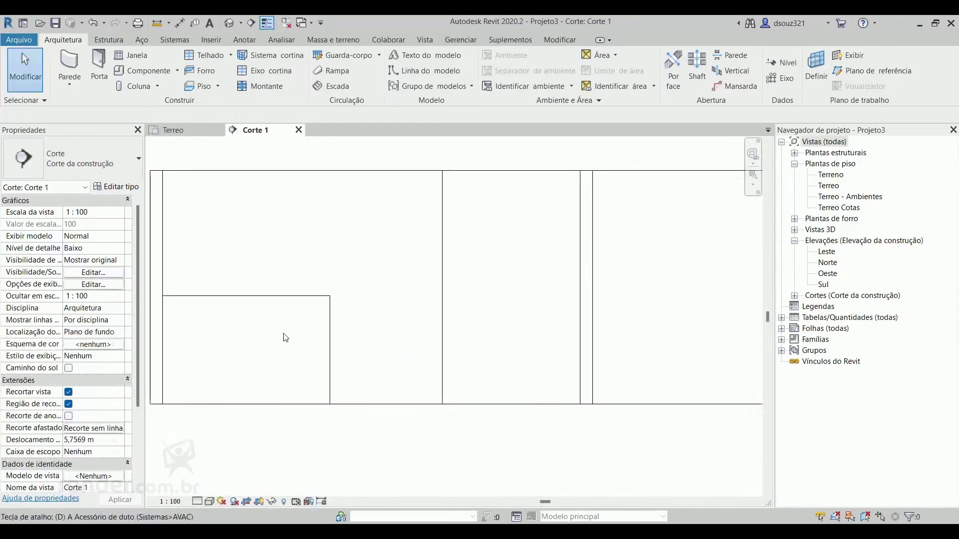
pyautogui.press('d')
pyautogui.press('i')
pyautogui.click(271, 296)
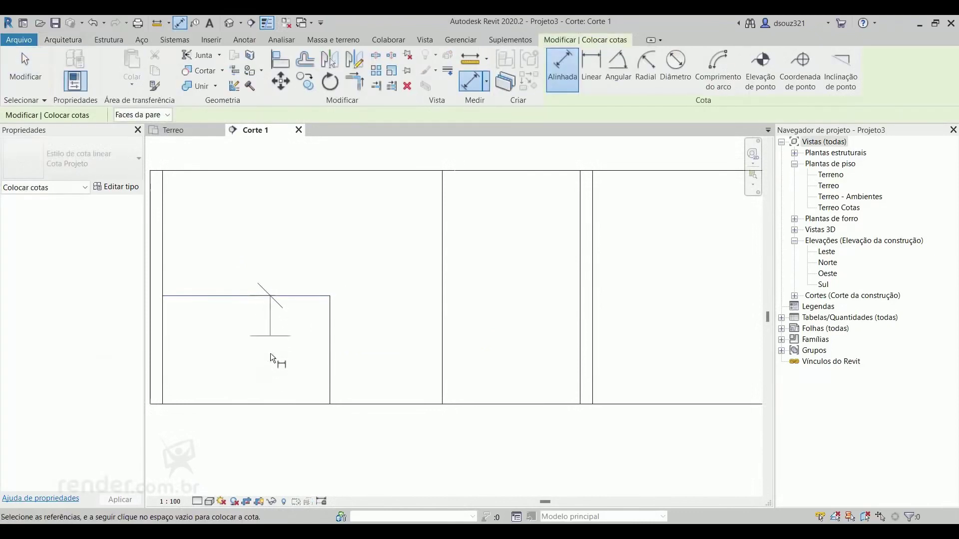
pyautogui.click(277, 401)
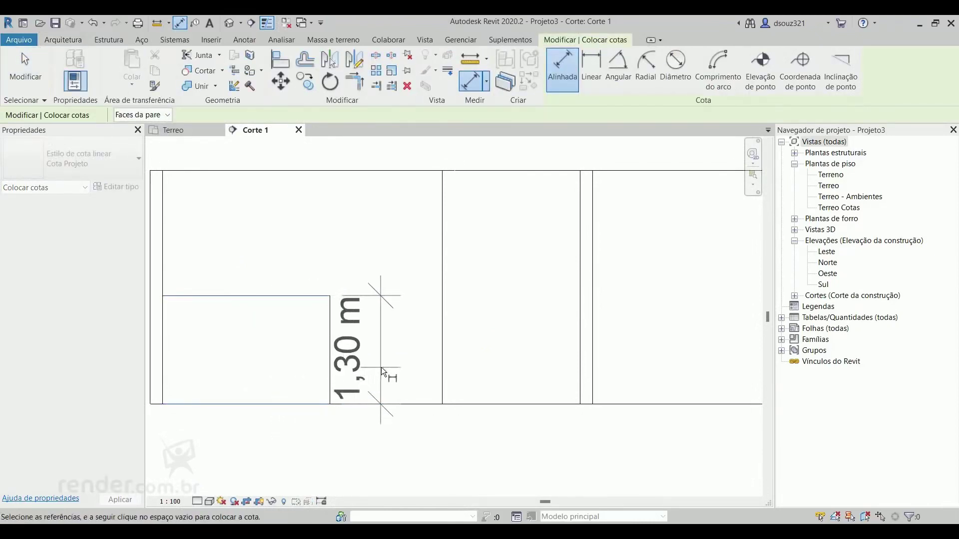
pyautogui.press('Escape')
pyautogui.press('Escape')
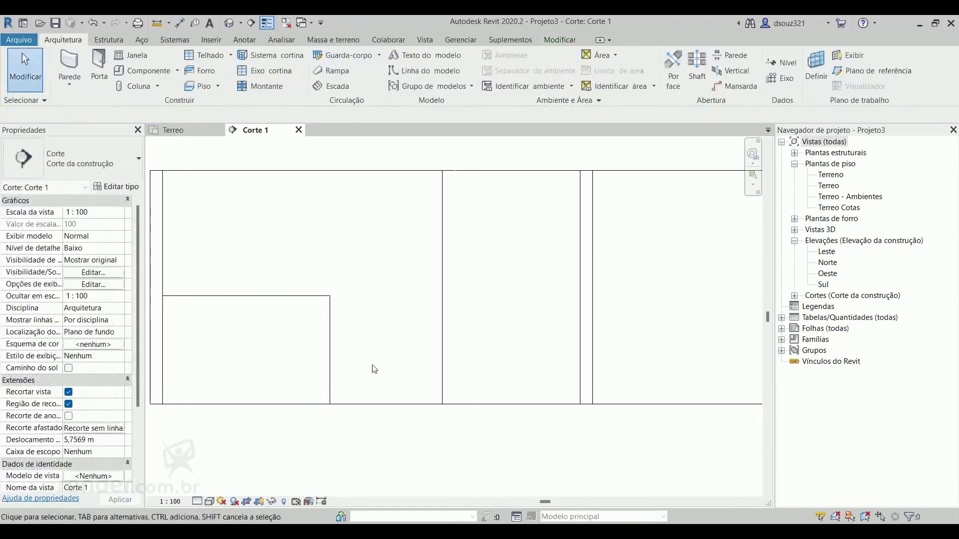
pyautogui.scroll(-2, 289, 210)
pyautogui.click(299, 130)
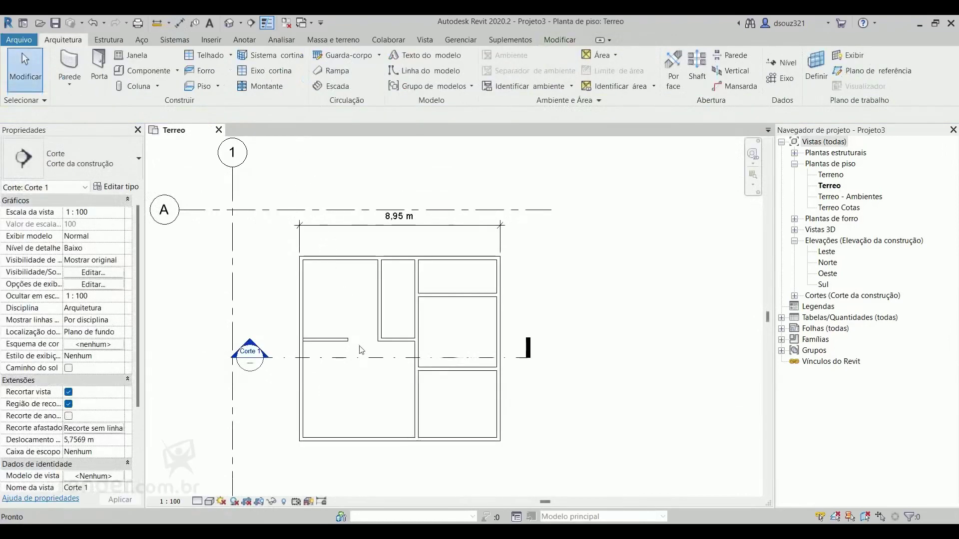
# Step: Delete the Corte 1 section line and its view, confirming the warning
pyautogui.click(363, 357)
pyautogui.press('Delete')
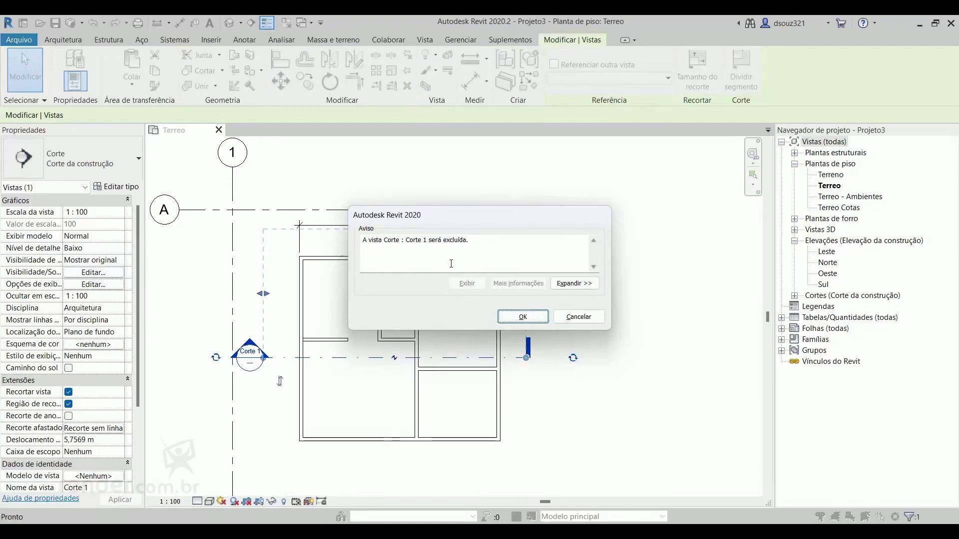
pyautogui.click(523, 316)
pyautogui.moveTo(380, 398); pyautogui.dragTo(386, 367, button='middle')
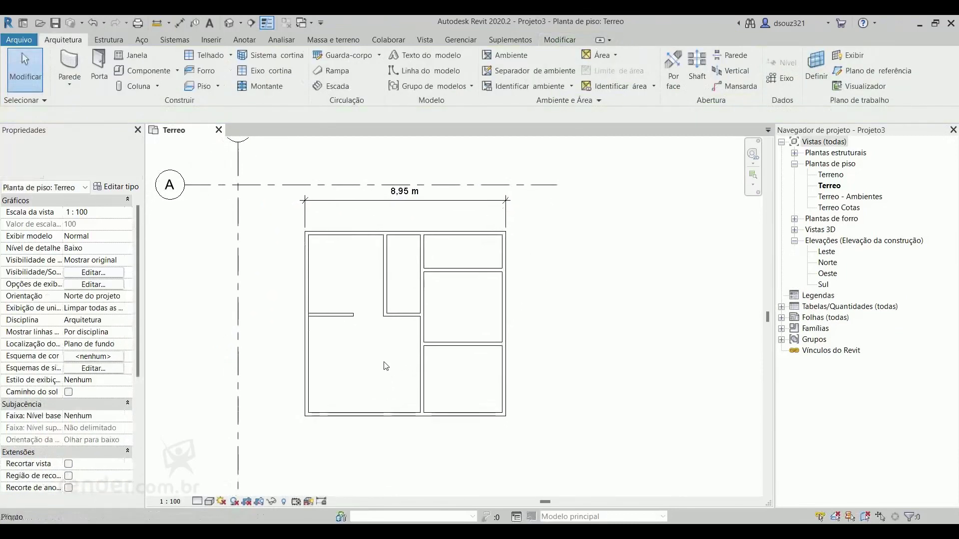
pyautogui.scroll(2, 381, 360)
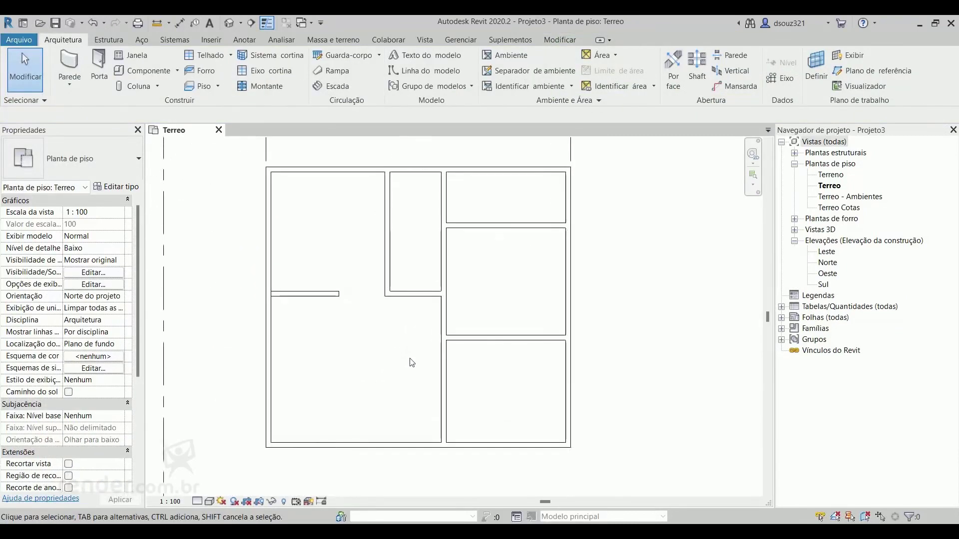
pyautogui.scroll(-1, 411, 363)
pyautogui.moveTo(412, 363); pyautogui.dragTo(368, 360, button='middle')
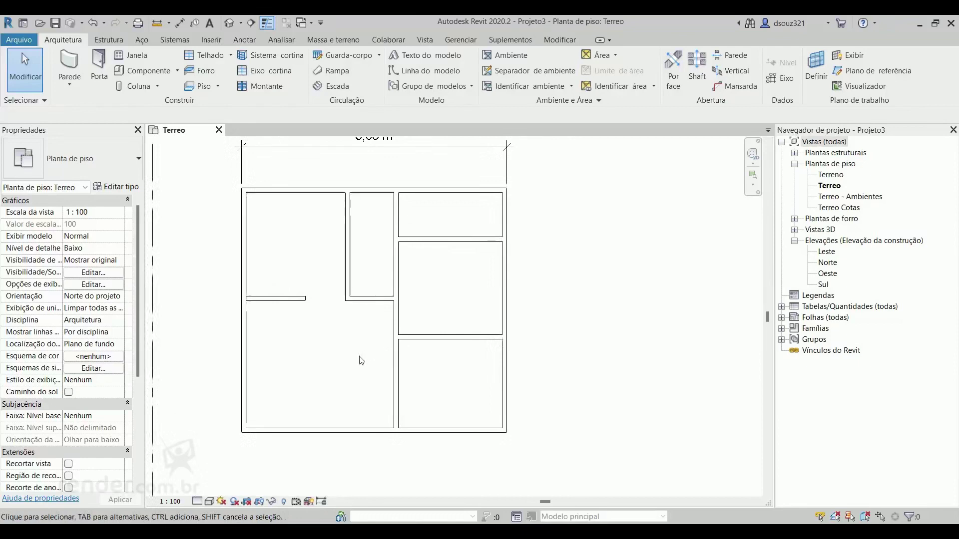
# Step: Add the 3,50 m and 4,30 m aligned dimensions along the left side of the plan
pyautogui.press('d')
pyautogui.press('i')
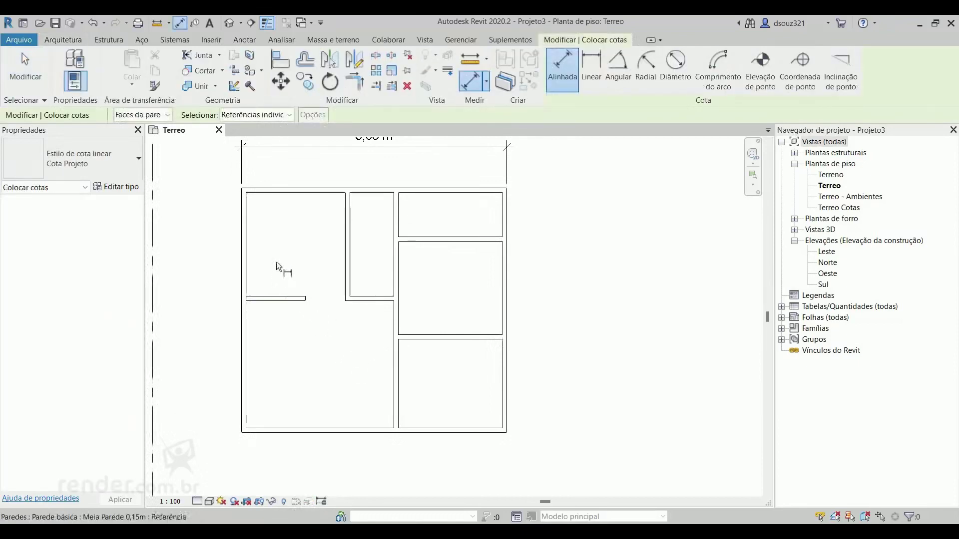
pyautogui.click(272, 194)
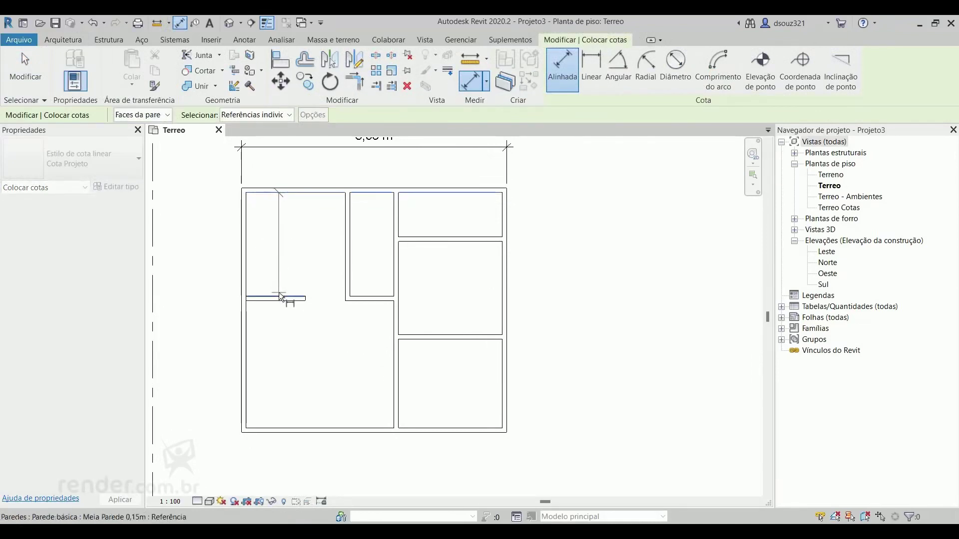
pyautogui.click(227, 242)
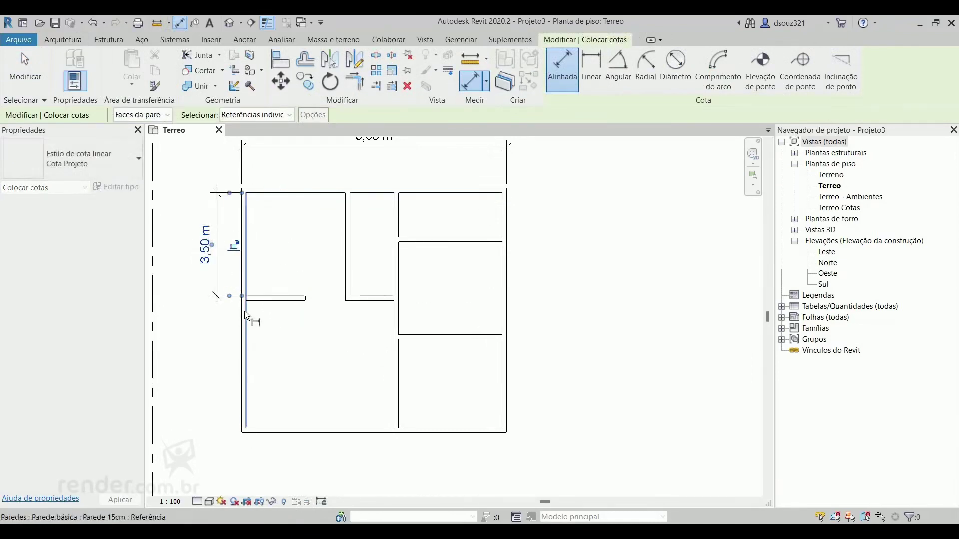
pyautogui.scroll(3, 245, 309)
pyautogui.click(271, 292)
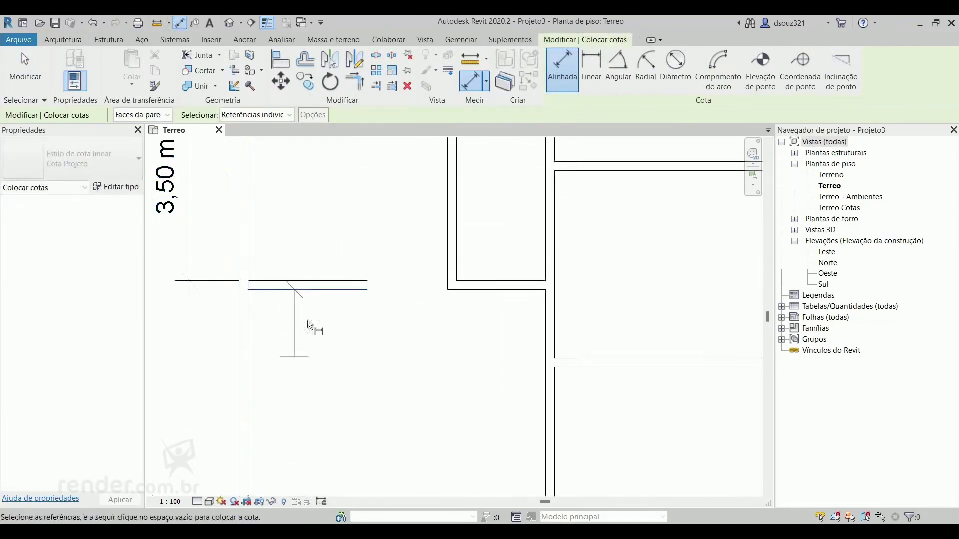
pyautogui.scroll(-1, 308, 319)
pyautogui.click(336, 369)
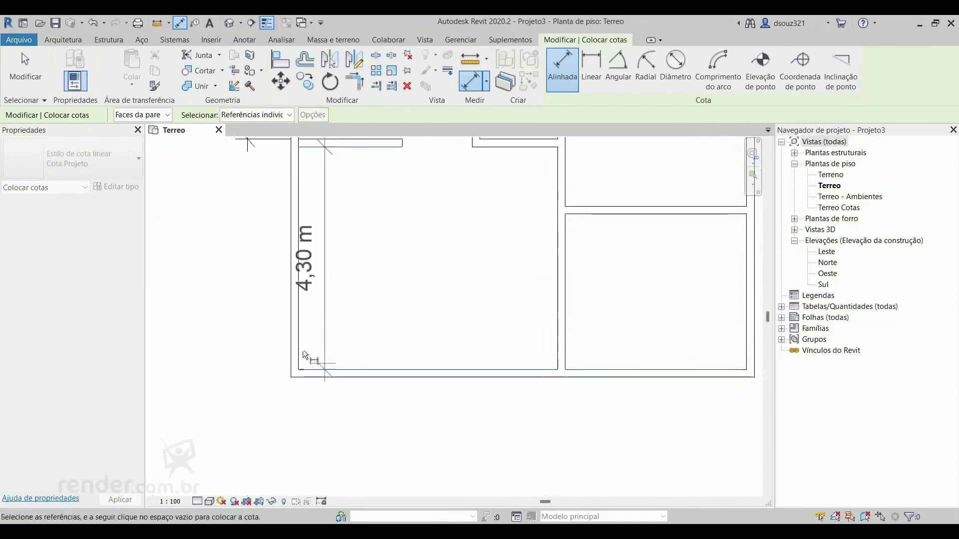
pyautogui.click(247, 304)
# Step: Add the 8,95 m overall dimension below the building, between the left and right walls
pyautogui.scroll(-2, 375, 287)
pyautogui.moveTo(385, 278); pyautogui.dragTo(293, 311, button='middle')
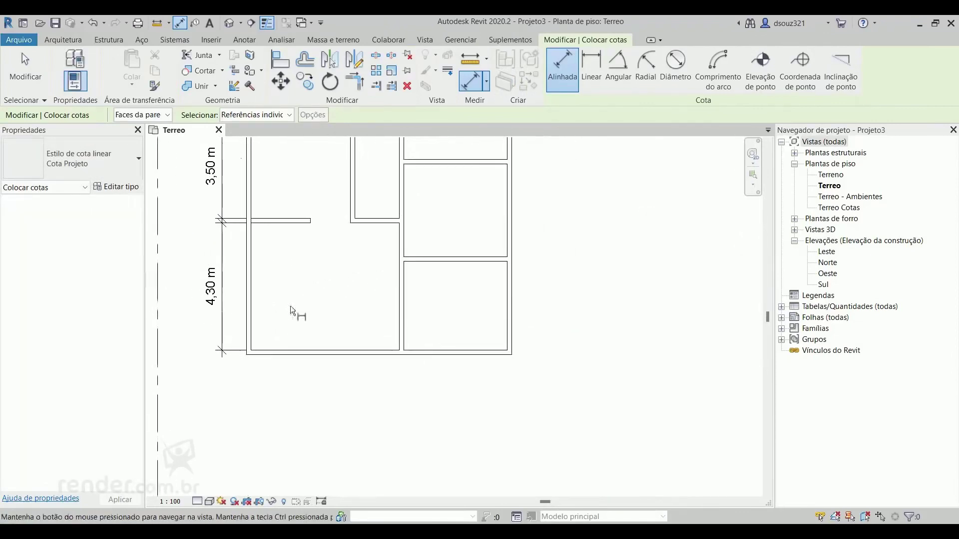
pyautogui.scroll(2, 269, 330)
pyautogui.click(235, 314)
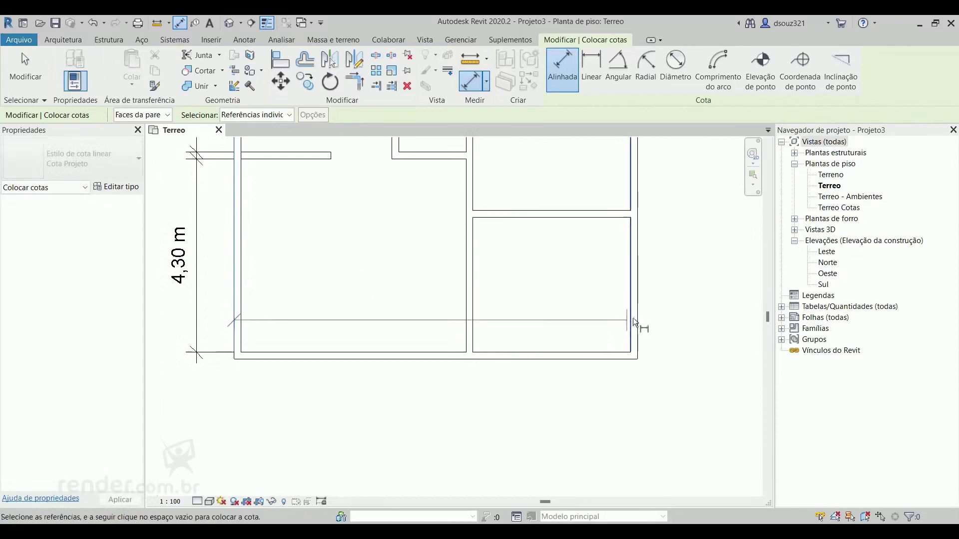
pyautogui.click(638, 316)
pyautogui.click(564, 365)
pyautogui.moveTo(563, 365); pyautogui.dragTo(523, 334, button='middle')
# Step: Add the 8,25 m overall dimension on the right side, discarding a trial 1,50 m dimension
pyautogui.scroll(2, 524, 334)
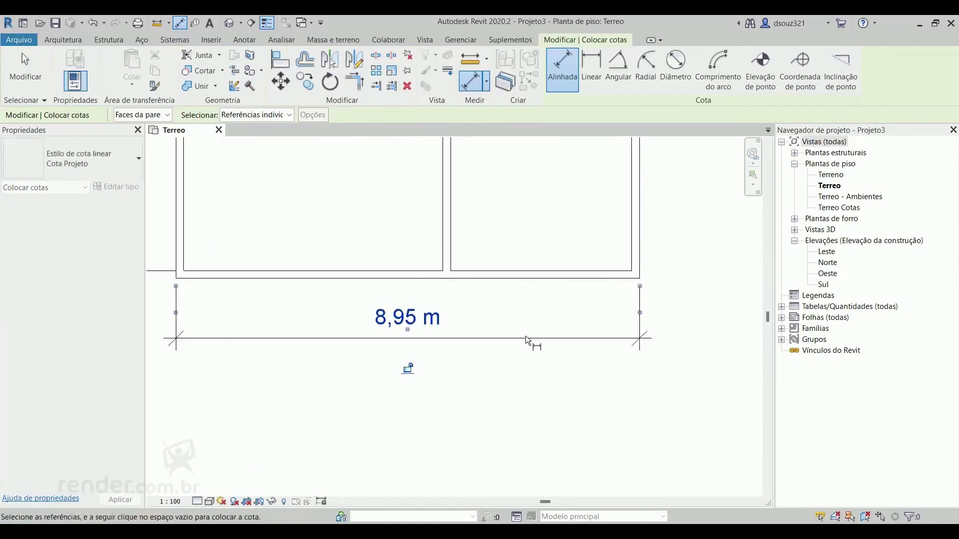
pyautogui.scroll(-3, 525, 336)
pyautogui.moveTo(531, 283); pyautogui.dragTo(454, 379, button='middle')
pyautogui.moveTo(453, 242); pyautogui.dragTo(396, 289, button='middle')
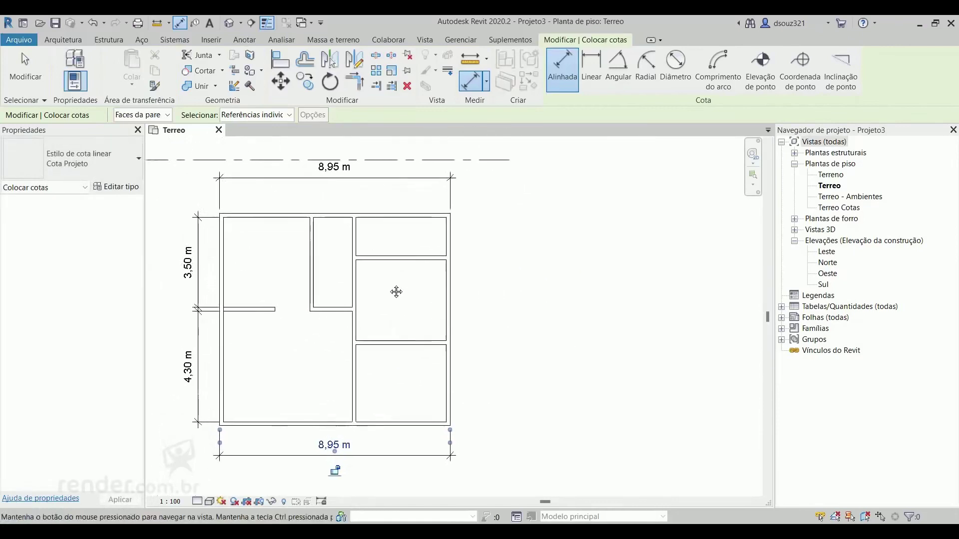
pyautogui.click(413, 195)
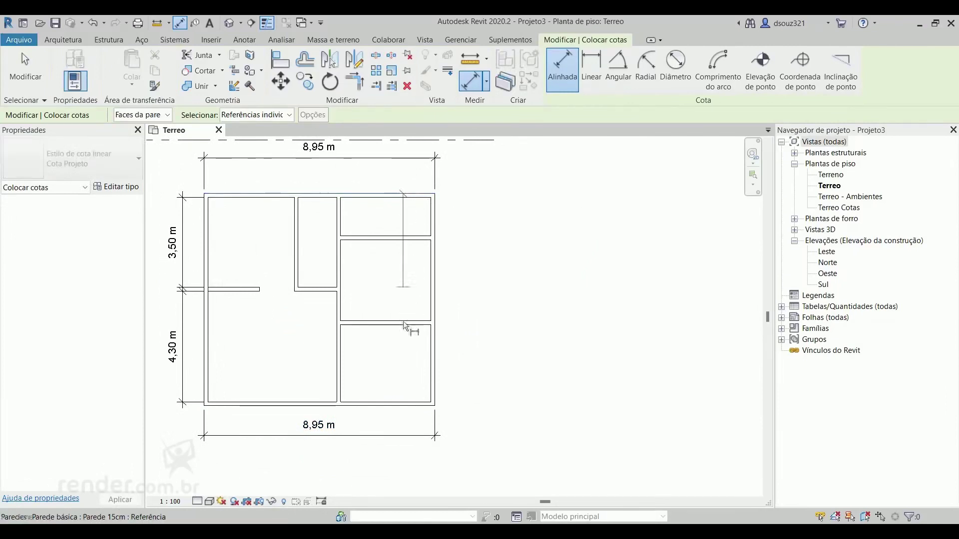
pyautogui.click(405, 410)
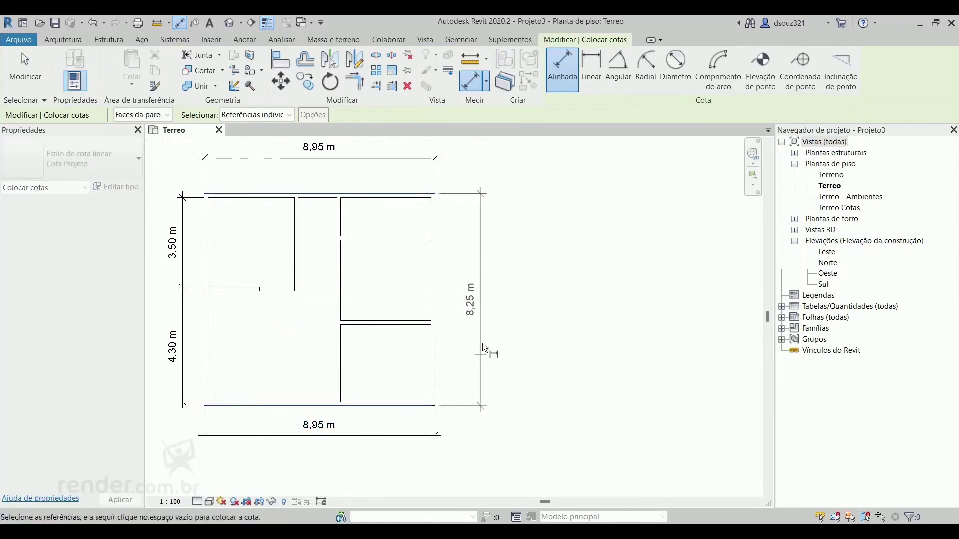
pyautogui.click(460, 325)
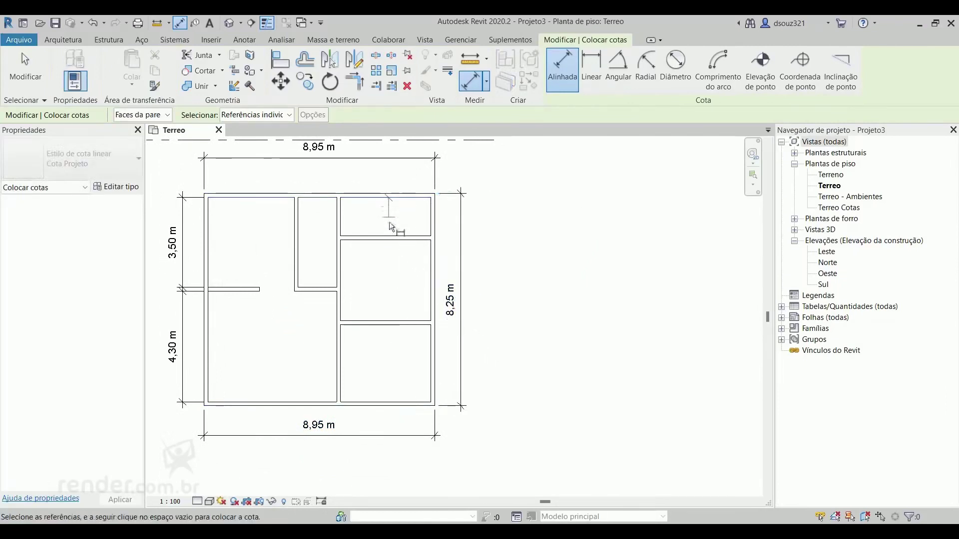
pyautogui.click(394, 237)
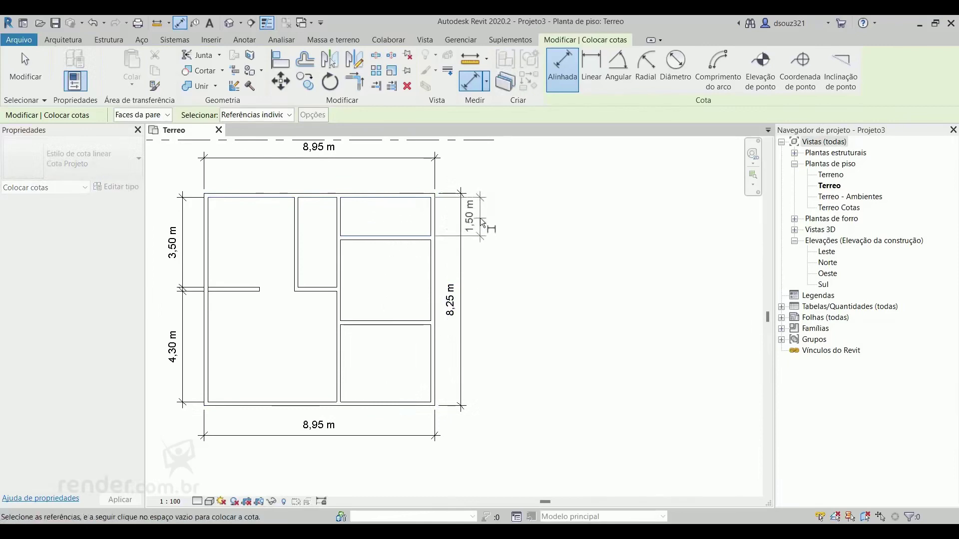
pyautogui.press('Escape')
pyautogui.scroll(-3, 464, 239)
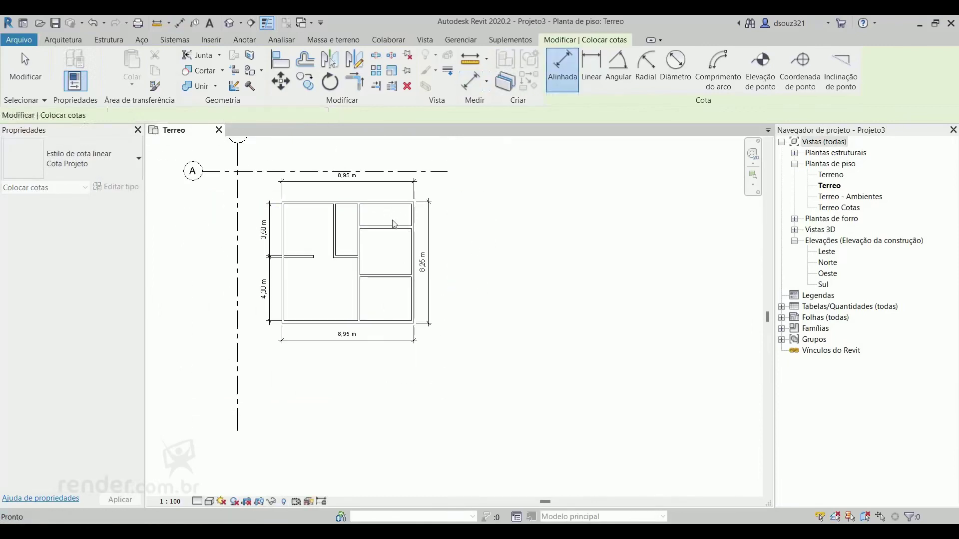
pyautogui.press('Escape')
pyautogui.scroll(2, 421, 242)
# Step: Delete the 8,95 m, 8,25 m and left 3,50/4,30 m dimensions from the plan
pyautogui.click(431, 206)
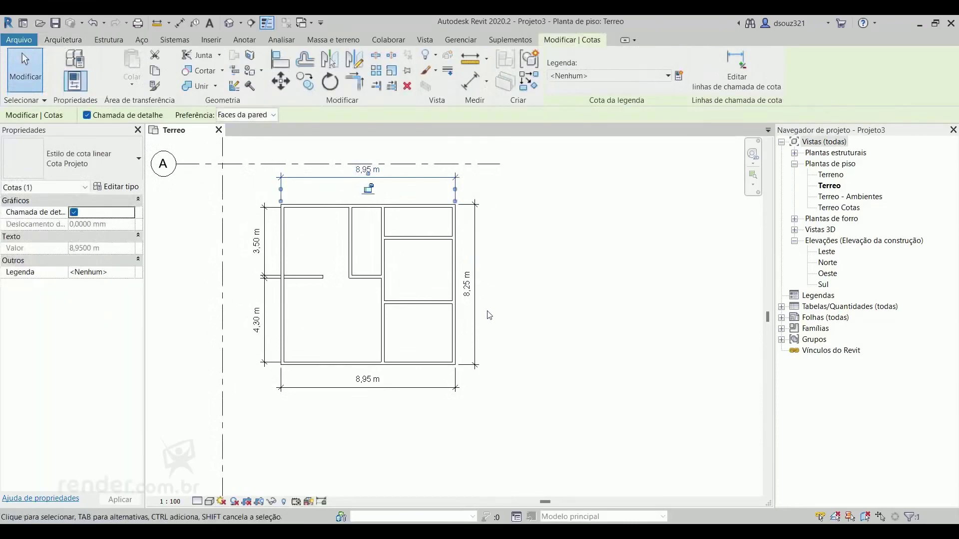
pyautogui.press('Delete')
pyautogui.click(474, 312)
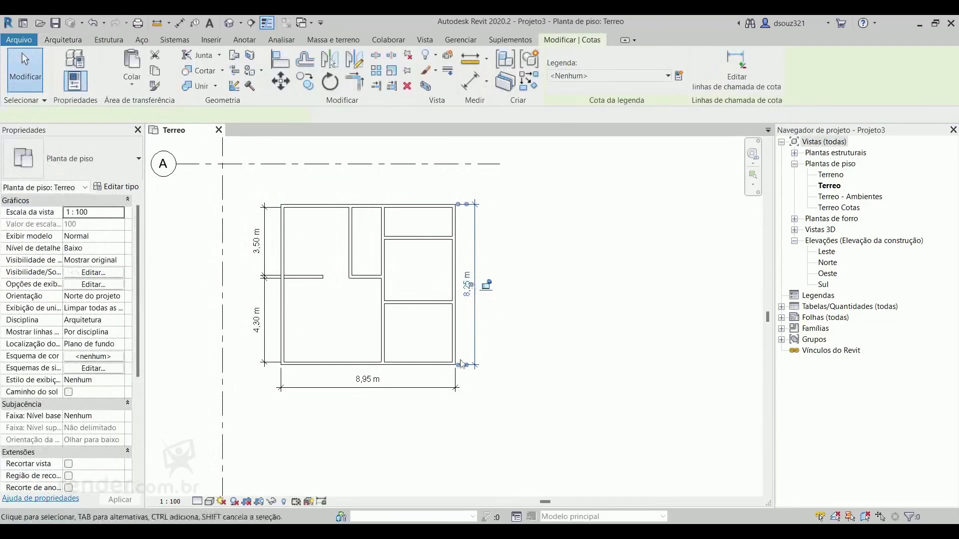
pyautogui.press('Delete')
pyautogui.click(371, 387)
pyautogui.press('Delete')
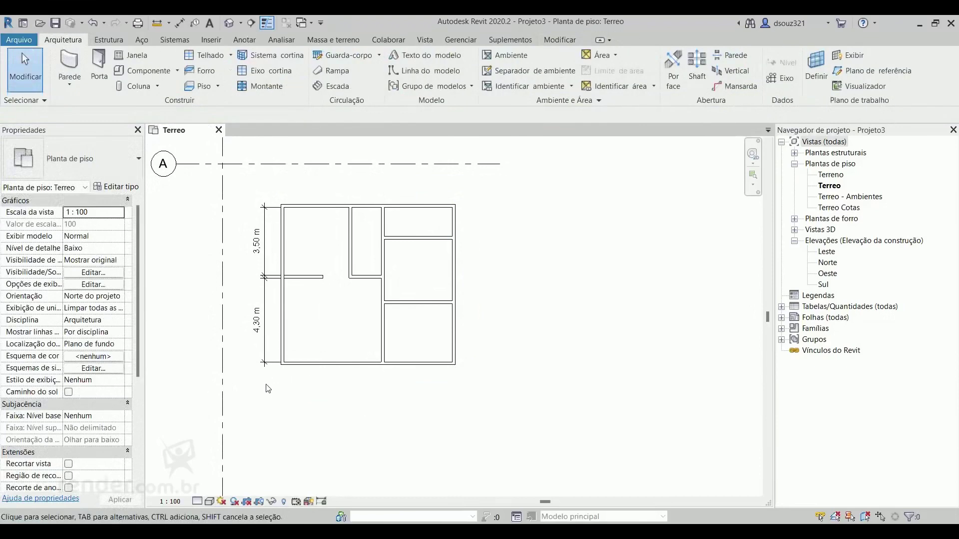
pyautogui.click(250, 210)
pyautogui.press('Delete')
# Step: Zoom out and recentre the Terreo plan until the four elevation markers show
pyautogui.moveTo(334, 296); pyautogui.dragTo(347, 318, button='middle')
pyautogui.scroll(1, 359, 343)
pyautogui.scroll(1, 360, 344)
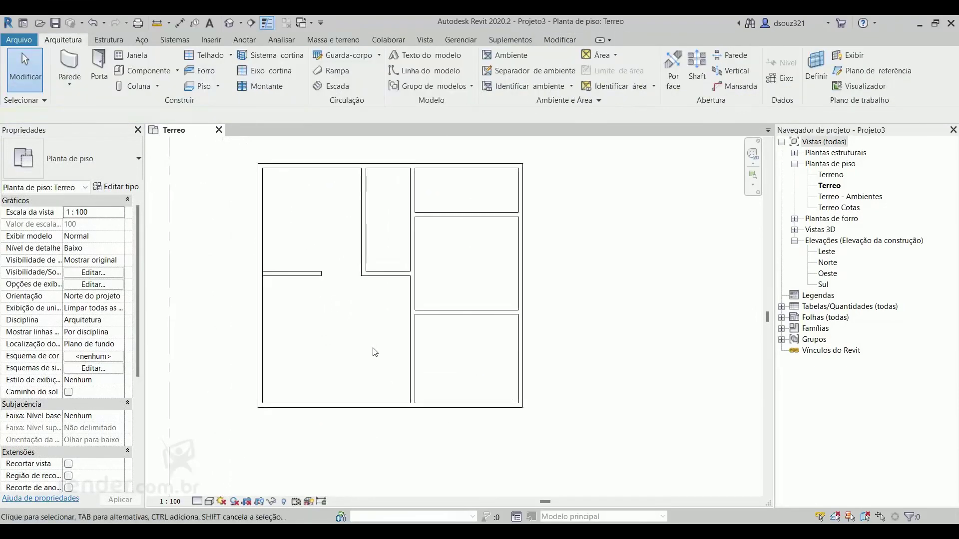
pyautogui.moveTo(375, 352)
pyautogui.mouseDown(button='middle')
pyautogui.moveTo(353, 338)
pyautogui.moveTo(293, 336)
pyautogui.moveTo(371, 351)
pyautogui.mouseUp(button='middle')
pyautogui.scroll(-2, 383, 338)
pyautogui.scroll(-2, 389, 340)
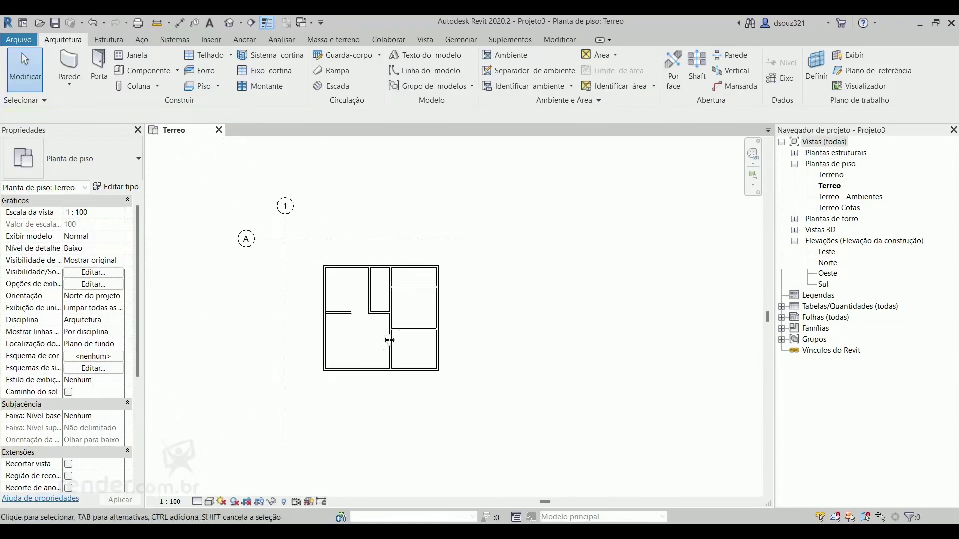
pyautogui.scroll(2, 388, 345)
pyautogui.moveTo(386, 358); pyautogui.dragTo(379, 347, button='middle')
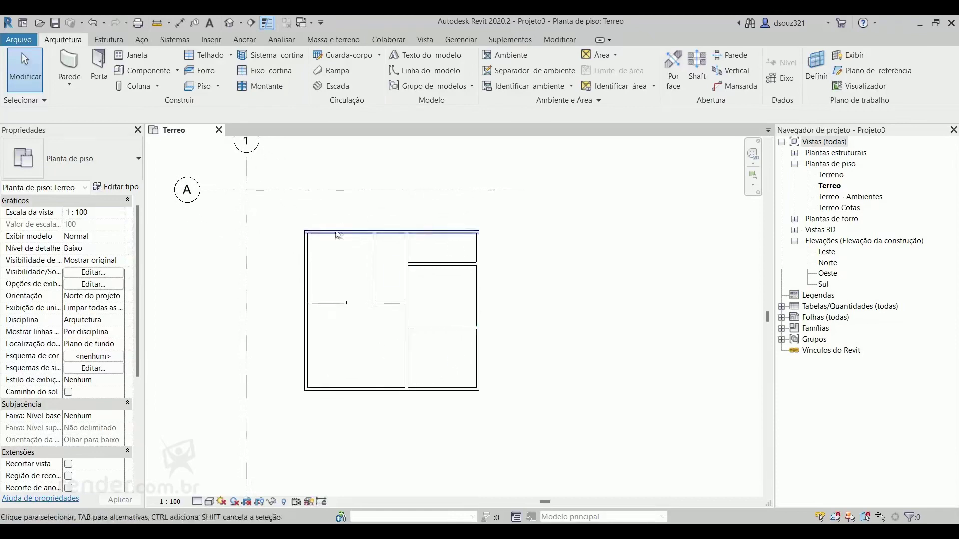
pyautogui.scroll(-2, 422, 350)
pyautogui.scroll(-2, 420, 345)
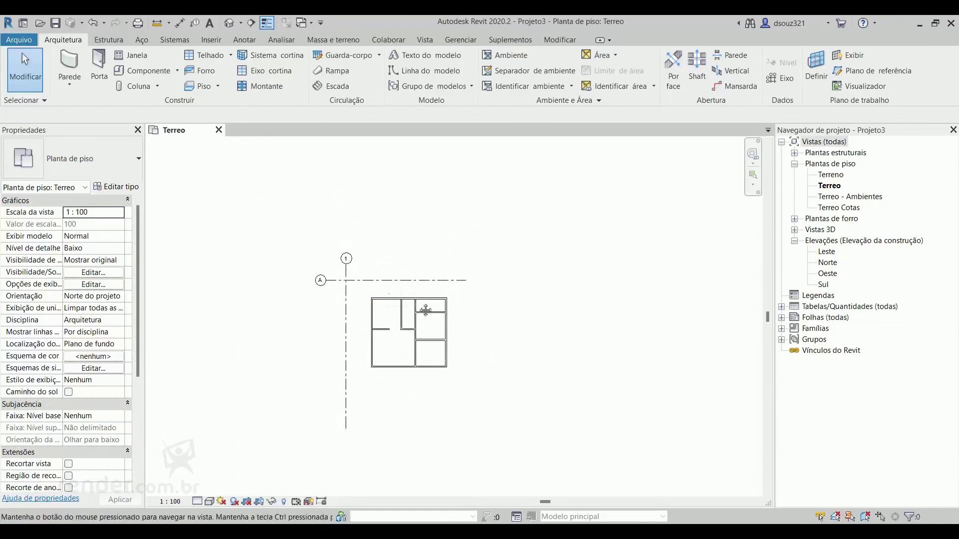
pyautogui.moveTo(418, 291); pyautogui.dragTo(418, 331, button='middle')
pyautogui.scroll(-3, 422, 277)
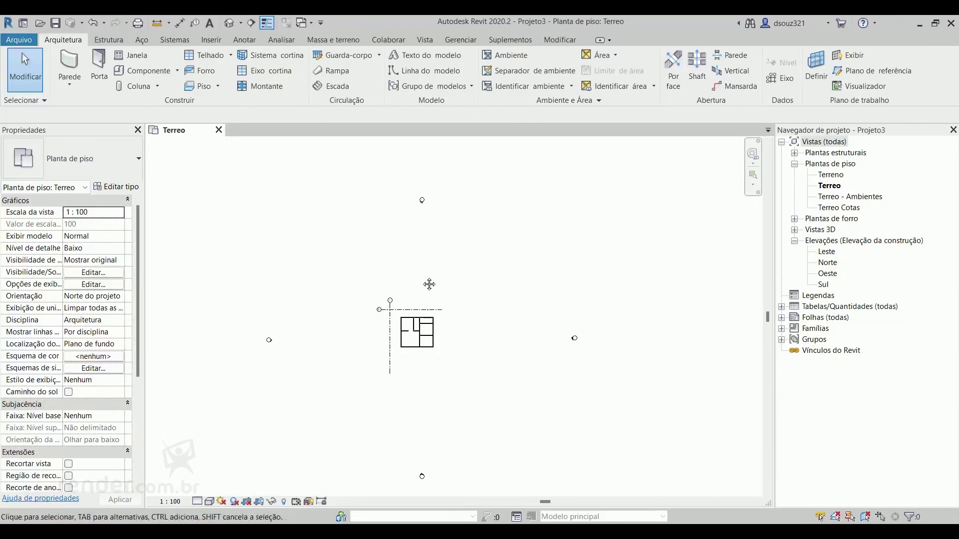
pyautogui.scroll(1, 422, 272)
# Step: Open the Norte elevation from its marker and zoom in on the walls
pyautogui.doubleClick(422, 181)
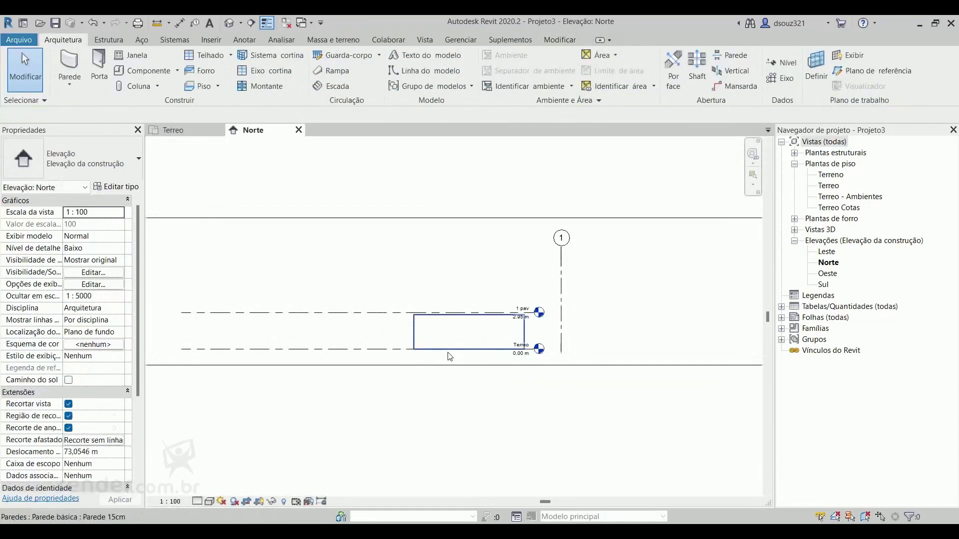
pyautogui.scroll(3, 450, 357)
pyautogui.scroll(2, 472, 299)
pyautogui.scroll(-3, 450, 309)
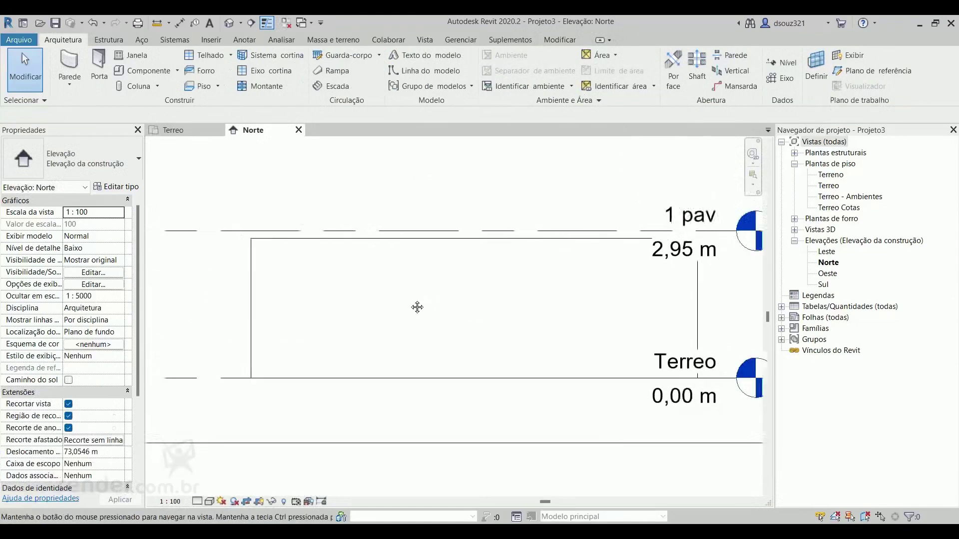
pyautogui.scroll(1, 418, 306)
pyautogui.scroll(1, 449, 310)
pyautogui.scroll(1, 314, 237)
pyautogui.scroll(1, 314, 237)
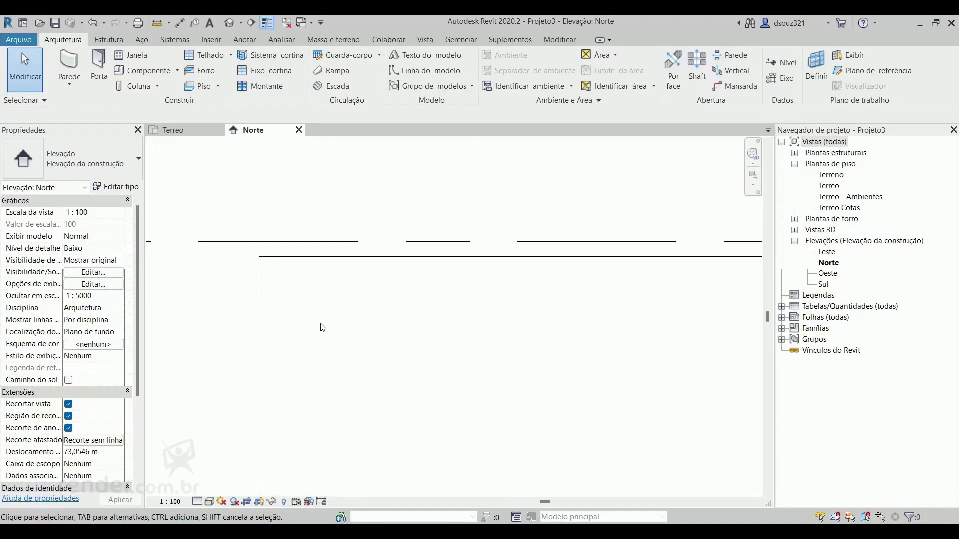
# Step: Measure the 0,15 m gap between the wall top and level 1 pav, then discard it
pyautogui.press('d')
pyautogui.press('i')
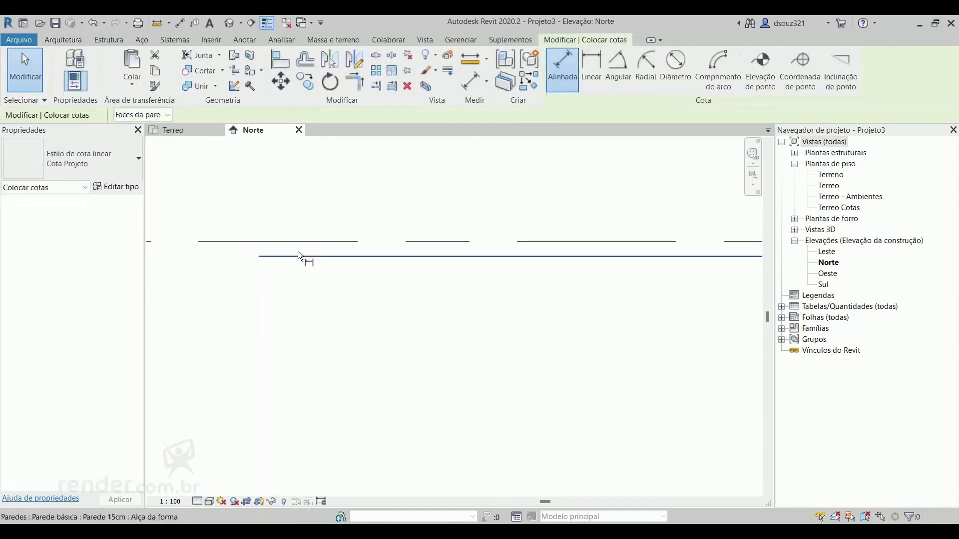
pyautogui.scroll(3, 297, 253)
pyautogui.scroll(1, 297, 256)
pyautogui.click(301, 262)
pyautogui.click(325, 216)
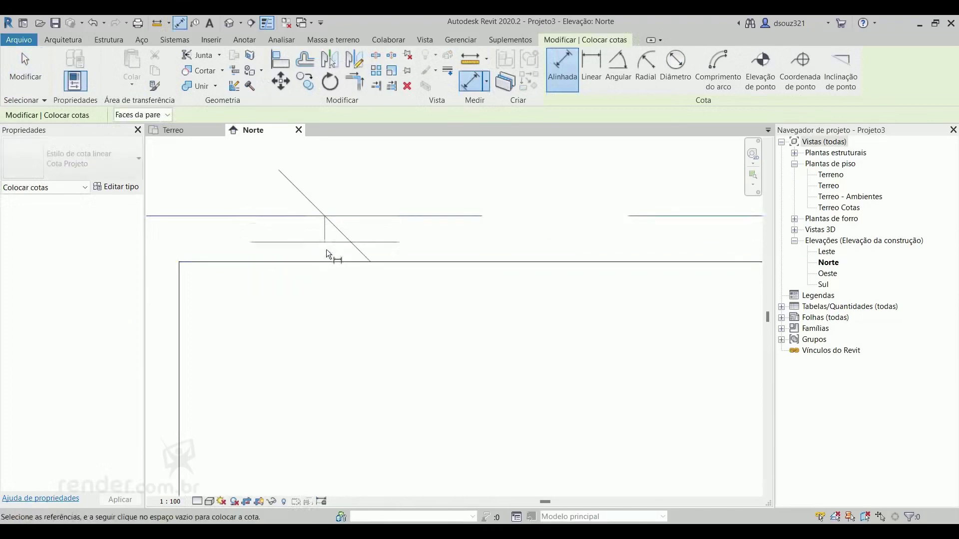
pyautogui.scroll(-3, 256, 283)
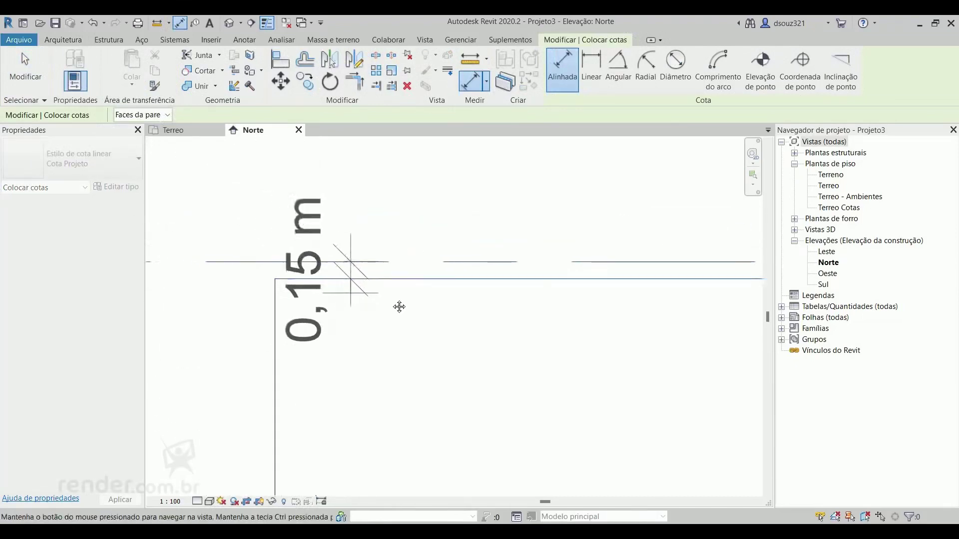
pyautogui.click(337, 287)
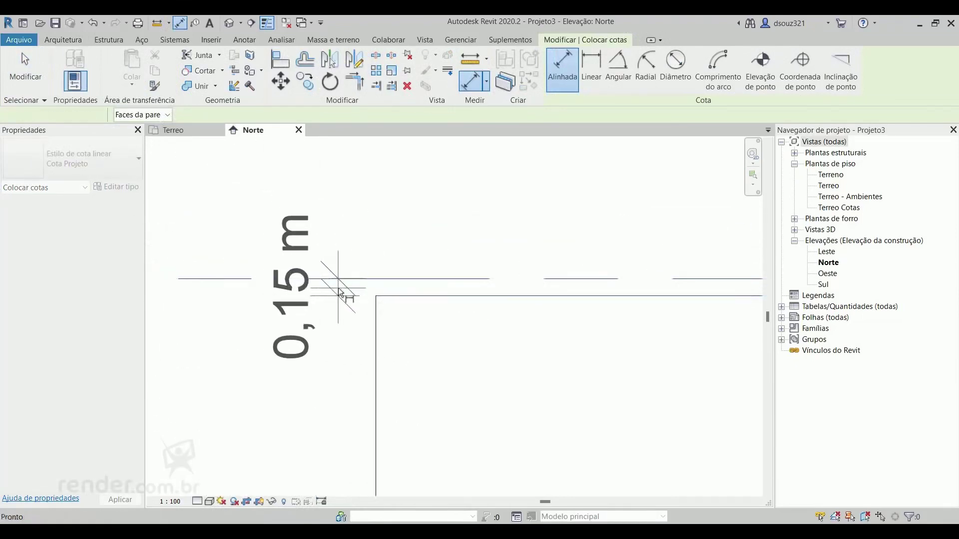
pyautogui.scroll(3, 338, 288)
pyautogui.press('Escape')
pyautogui.press('Escape')
pyautogui.scroll(-3, 390, 317)
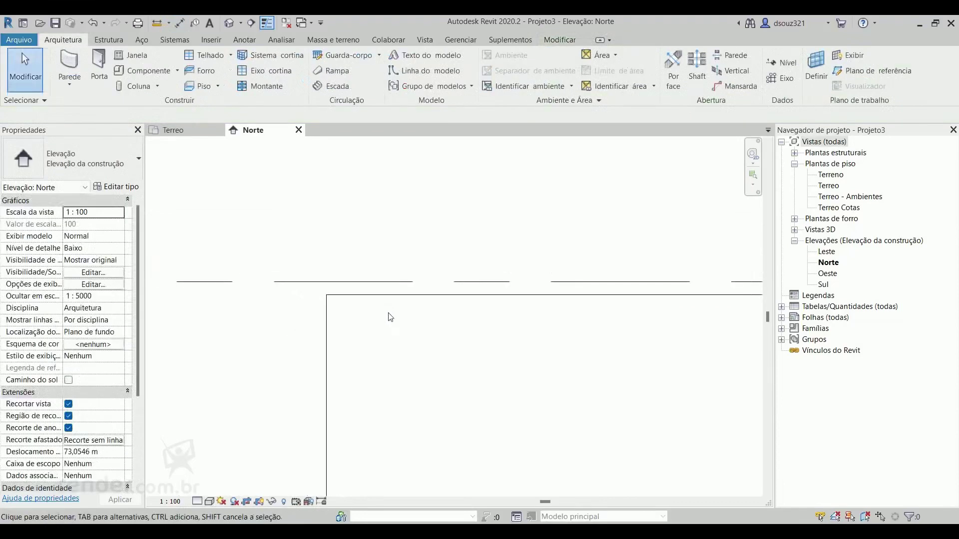
pyautogui.scroll(-3, 397, 322)
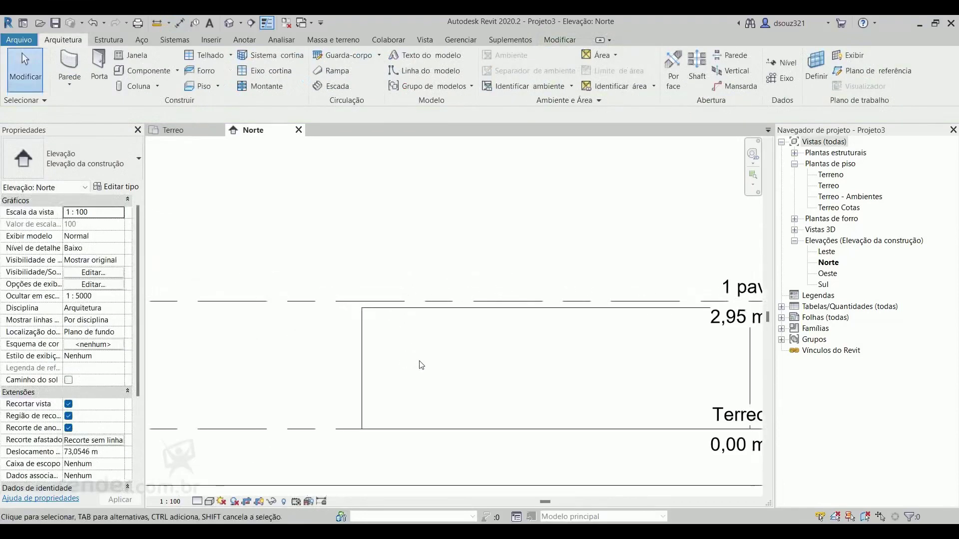
pyautogui.moveTo(421, 365)
pyautogui.mouseDown(button='middle')
pyautogui.moveTo(313, 342)
pyautogui.moveTo(278, 315)
pyautogui.mouseUp(button='middle')
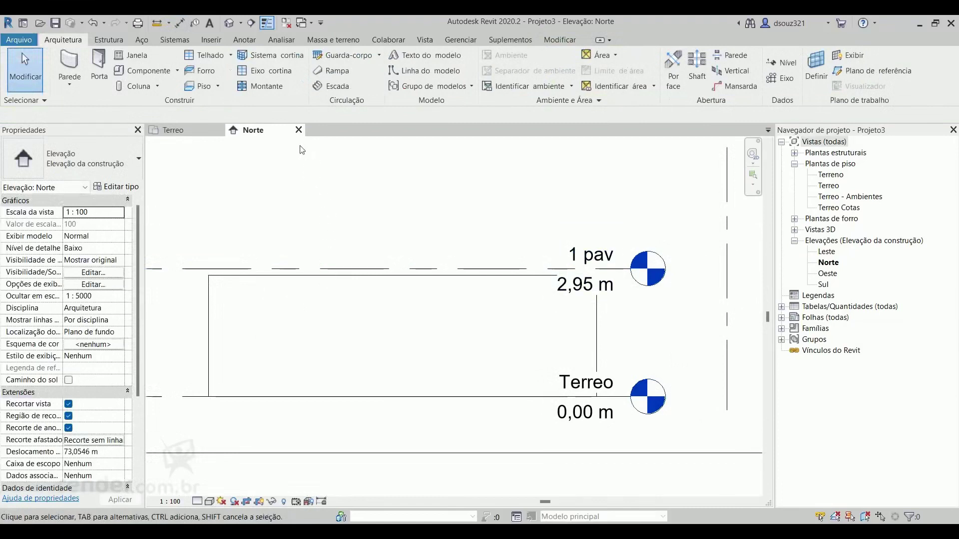
# Step: Close the Norte elevation and frame the Terreo plan with grid bubbles 1 and A visible
pyautogui.click(299, 131)
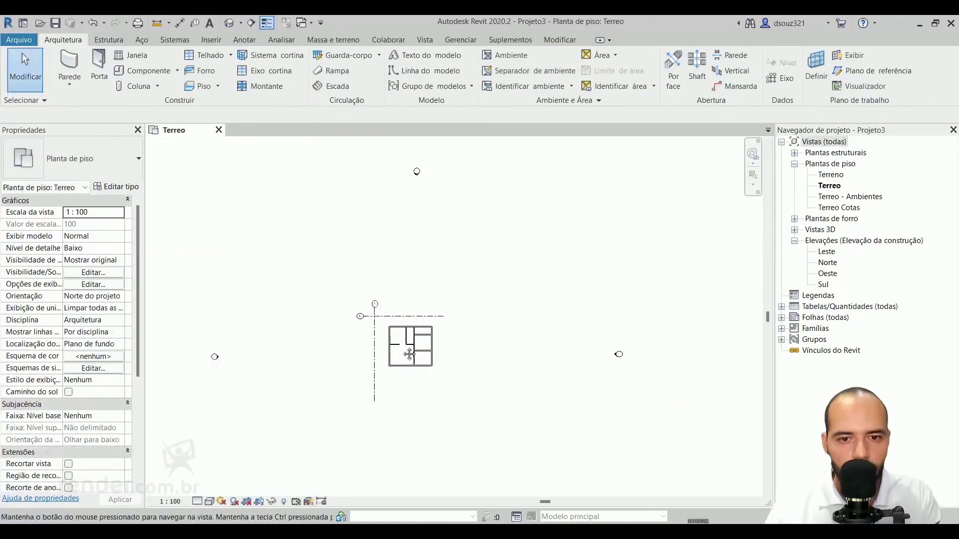
pyautogui.moveTo(388, 246); pyautogui.dragTo(408, 346, button='middle')
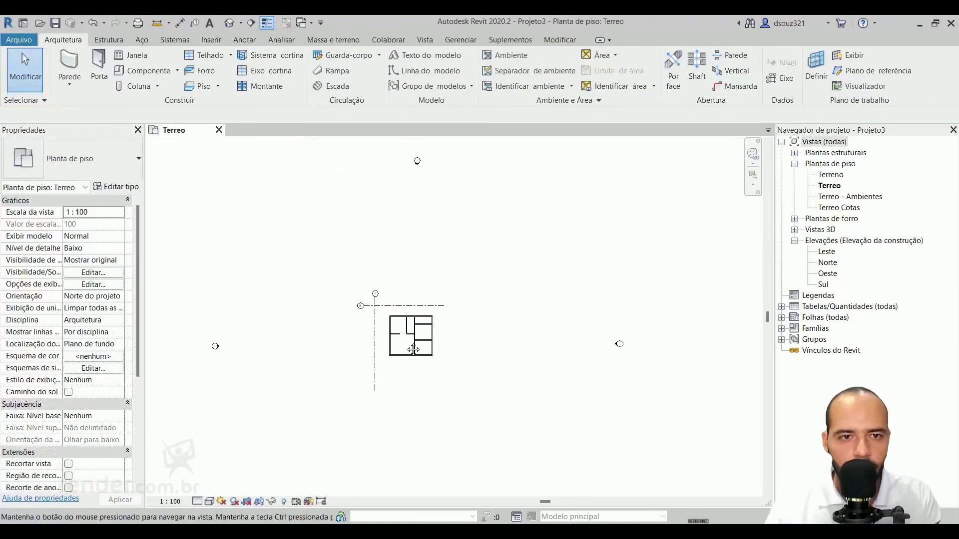
pyautogui.scroll(1, 408, 346)
pyautogui.scroll(1, 408, 346)
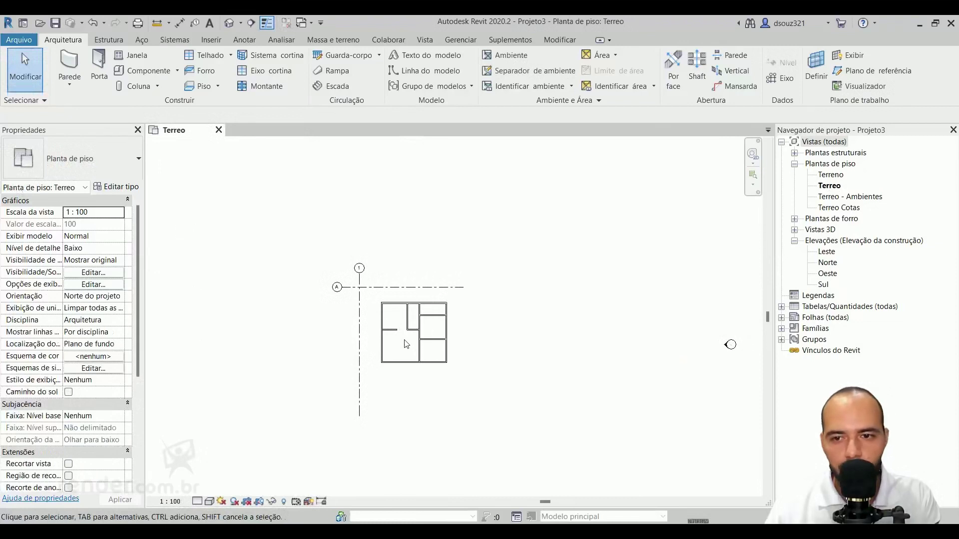
pyautogui.scroll(2, 408, 342)
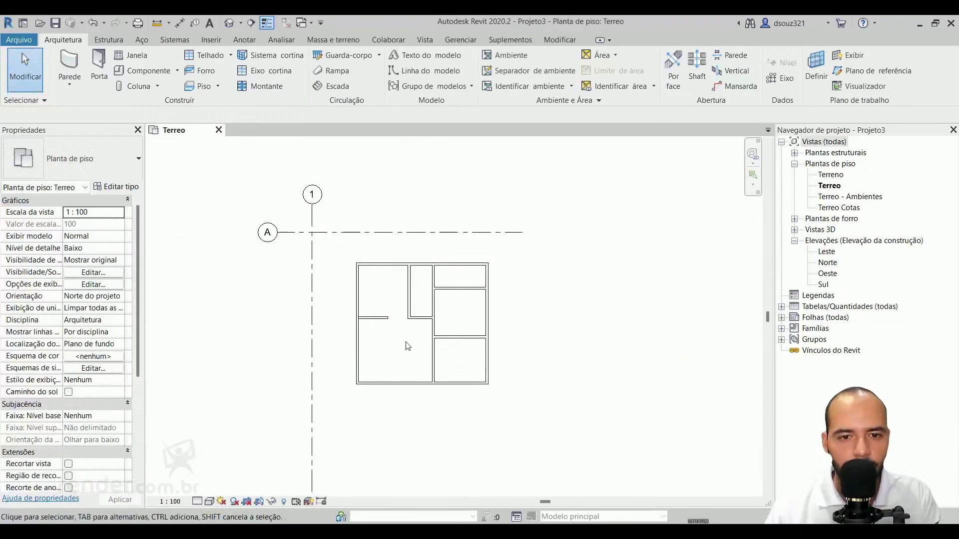
pyautogui.scroll(1, 413, 339)
pyautogui.scroll(1, 402, 343)
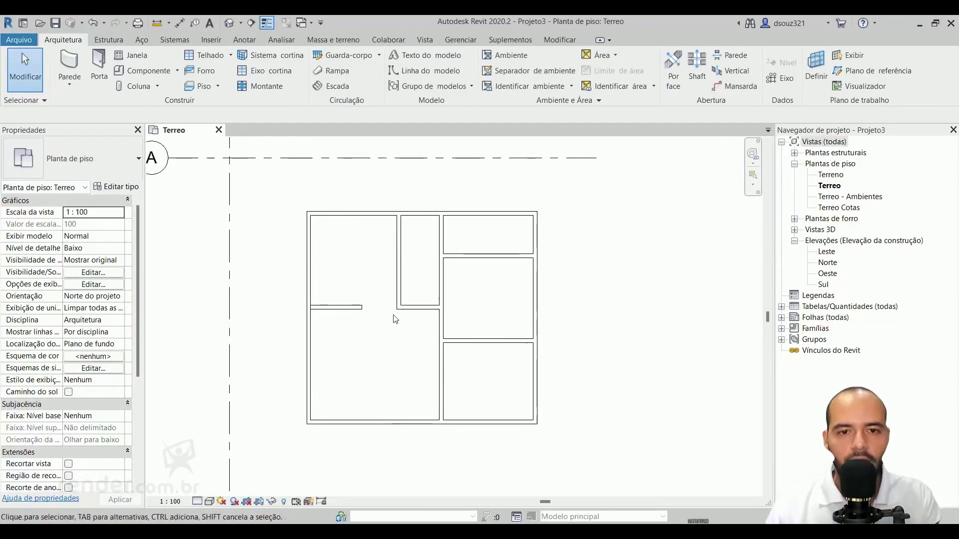
pyautogui.scroll(-1, 394, 330)
pyautogui.moveTo(402, 343); pyautogui.dragTo(394, 367, button='middle')
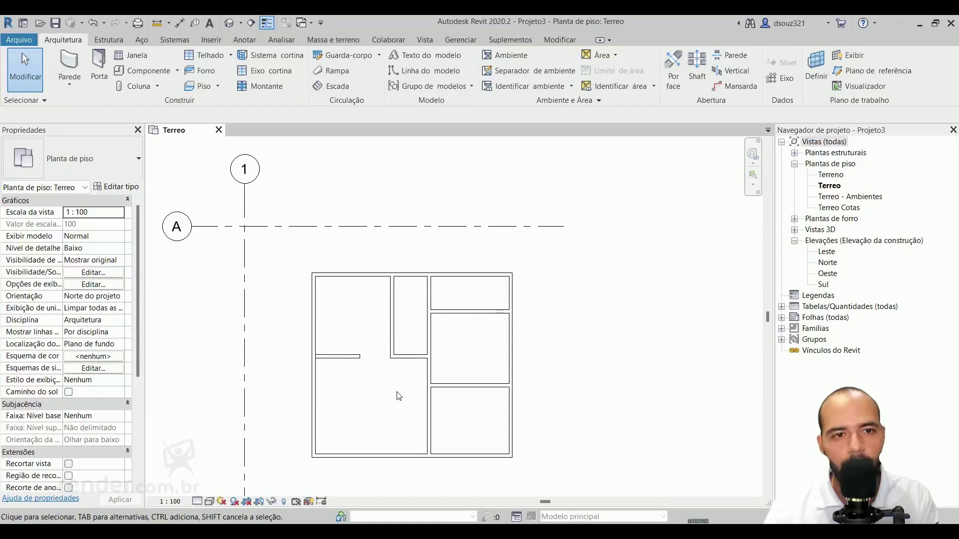
# Step: Open the default 3D view and orbit to inspect the half-wall from another angle
pyautogui.click(230, 24)
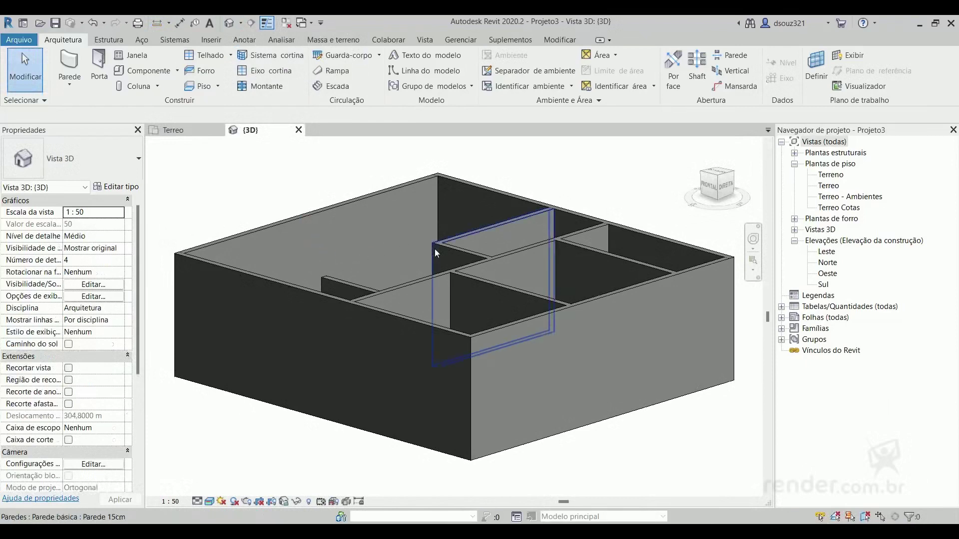
pyautogui.scroll(-2, 436, 250)
pyautogui.scroll(2, 477, 331)
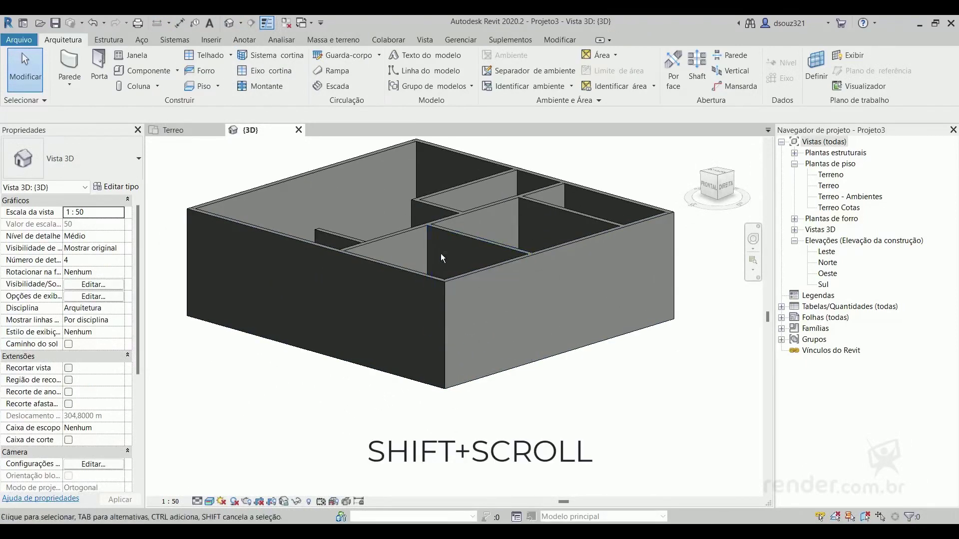
pyautogui.moveTo(441, 253)
pyautogui.keyDown('shift'); pyautogui.mouseDown(button='middle')
pyautogui.moveTo(390, 279)
pyautogui.moveTo(284, 278)
pyautogui.moveTo(265, 287)
pyautogui.moveTo(338, 295)
pyautogui.moveTo(447, 284)
pyautogui.moveTo(499, 319)
pyautogui.moveTo(544, 330)
pyautogui.moveTo(576, 311)
pyautogui.moveTo(610, 335)
pyautogui.moveTo(444, 294)
pyautogui.moveTo(440, 320)
pyautogui.moveTo(280, 210)
pyautogui.mouseUp(button='middle'); pyautogui.keyUp('shift')
# Step: Close the {3D} view via Vistas 3D, leaving the Terreo plan recentred as the only open view
pyautogui.click(181, 131)
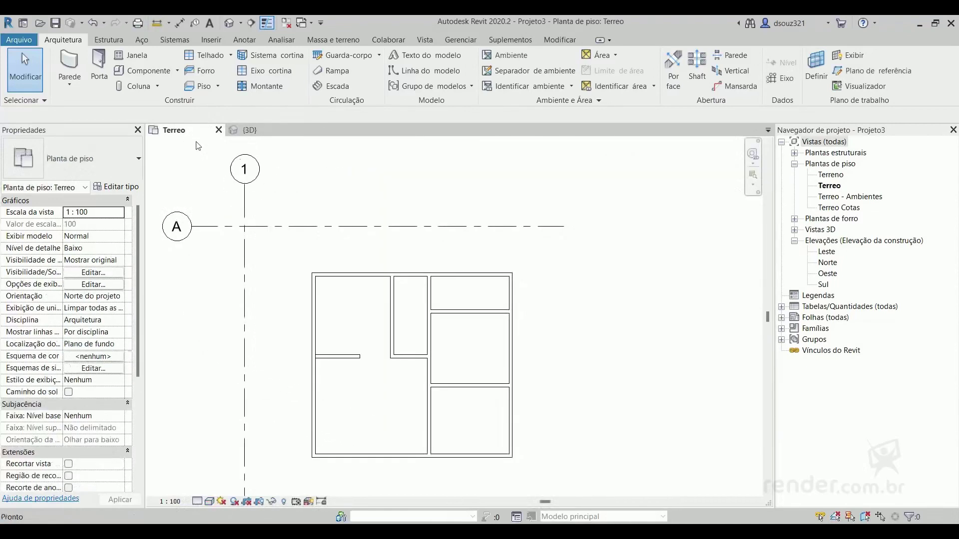
pyautogui.click(795, 230)
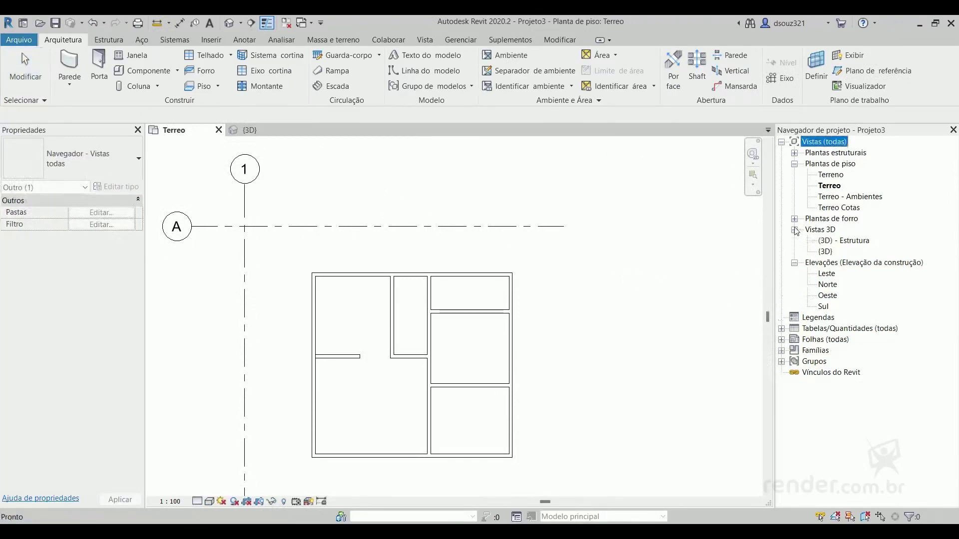
pyautogui.doubleClick(825, 252)
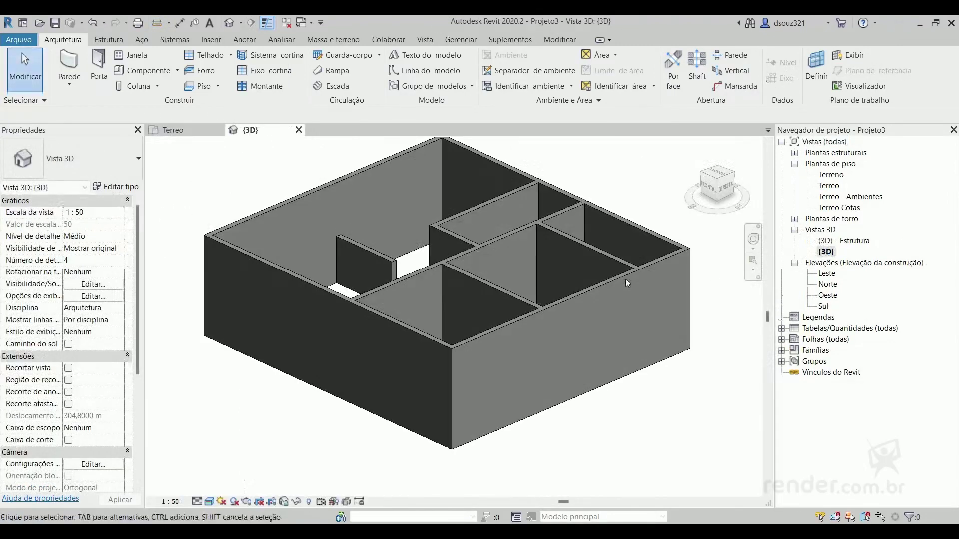
pyautogui.click(298, 130)
pyautogui.moveTo(375, 368); pyautogui.dragTo(382, 297, button='middle')
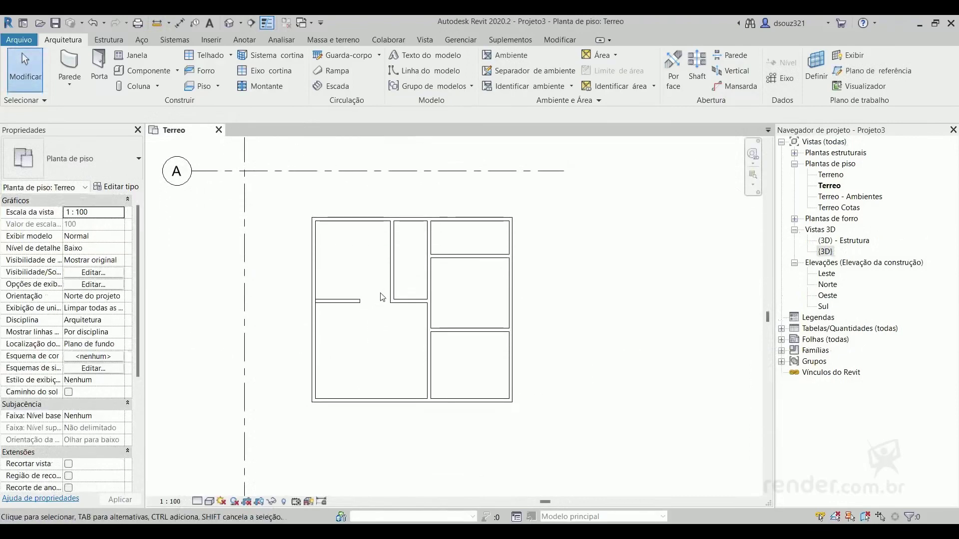
pyautogui.scroll(-3, 382, 297)
pyautogui.scroll(-2, 390, 300)
pyautogui.scroll(5, 402, 315)
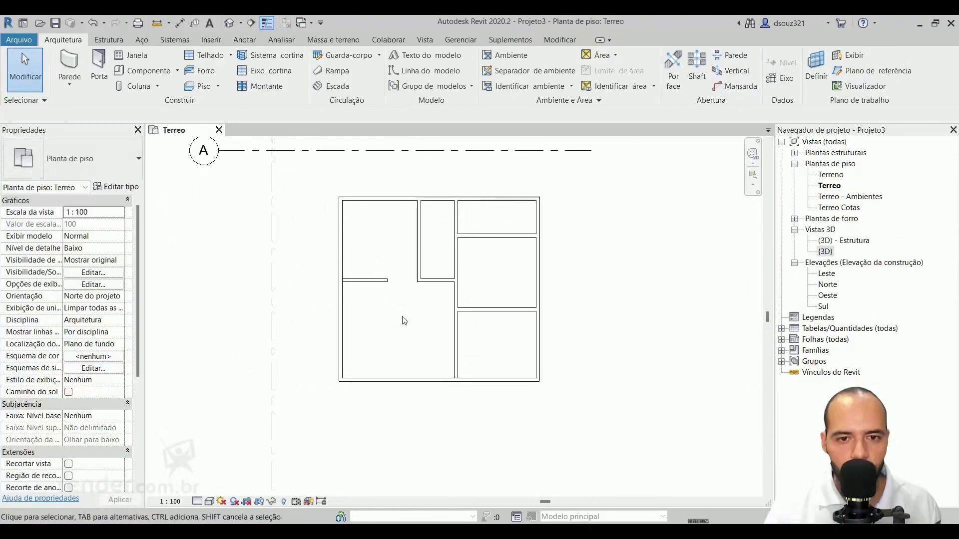
pyautogui.scroll(-1, 422, 345)
pyautogui.scroll(-2, 417, 354)
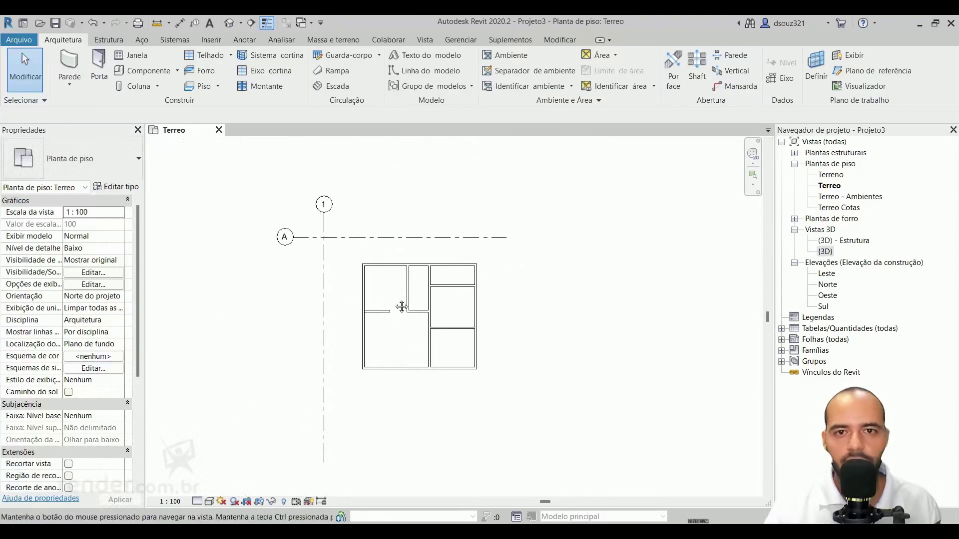
pyautogui.scroll(1, 405, 327)
pyautogui.moveTo(409, 329)
pyautogui.mouseDown(button='middle')
pyautogui.moveTo(417, 387)
pyautogui.moveTo(416, 377)
pyautogui.mouseUp(button='middle')
pyautogui.scroll(1, 413, 370)
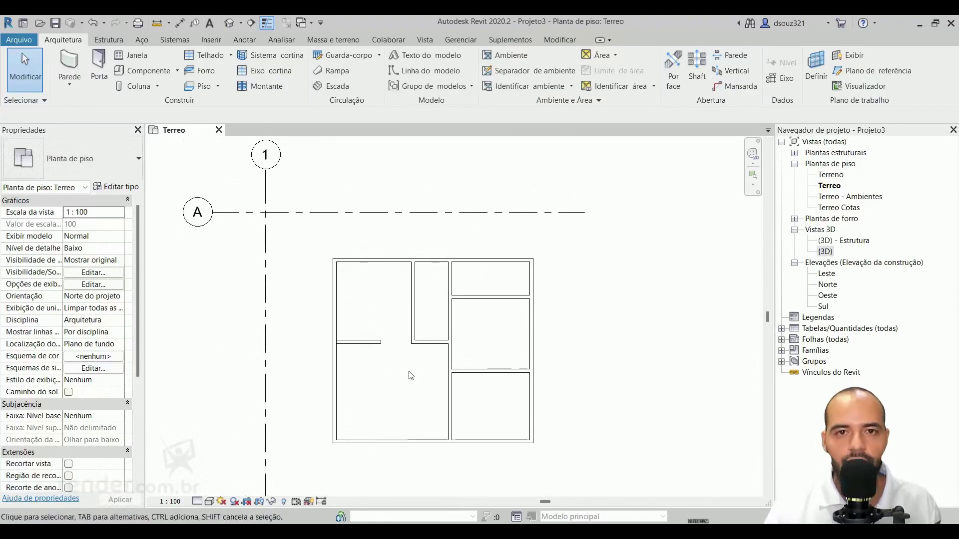